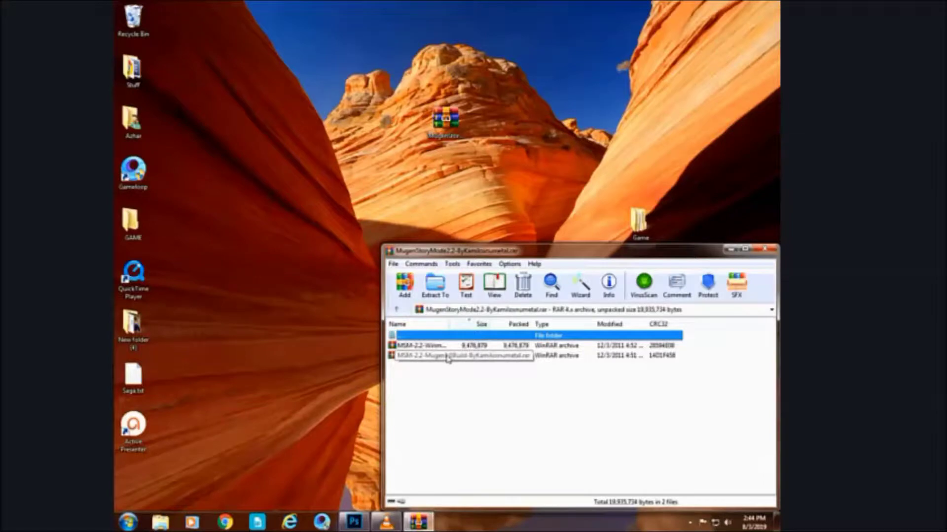
- Open the nested MSM-2.2 Mugen 1.0 build archive and extract all its contents into the desktop GAME folder
left_click(427, 357)
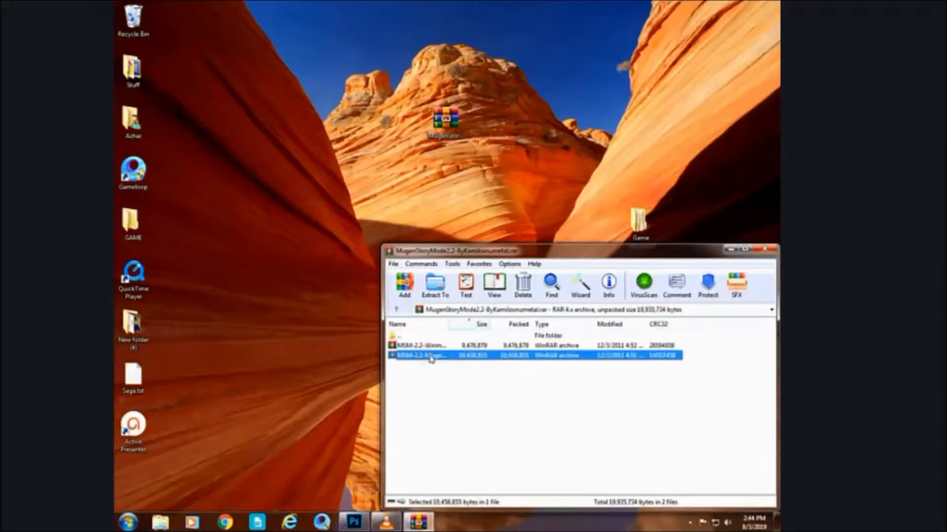
double_click(426, 356)
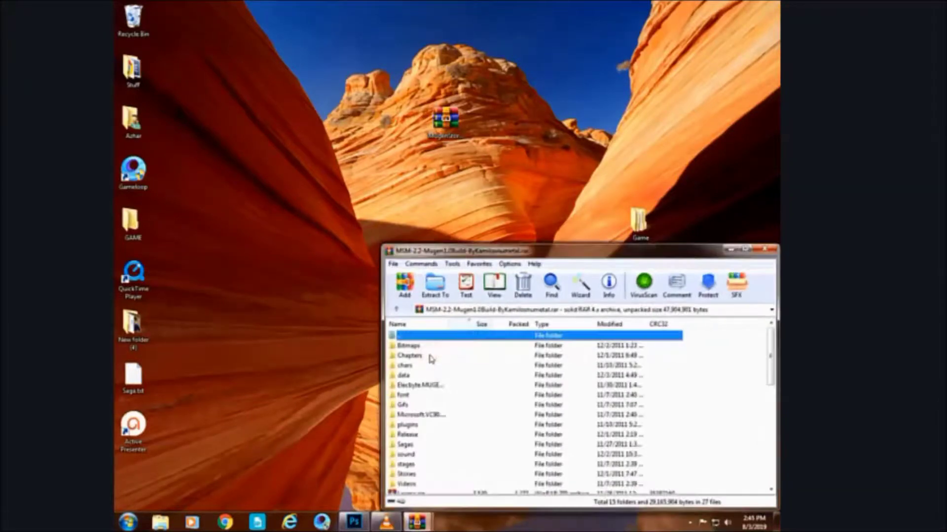
double_click(131, 225)
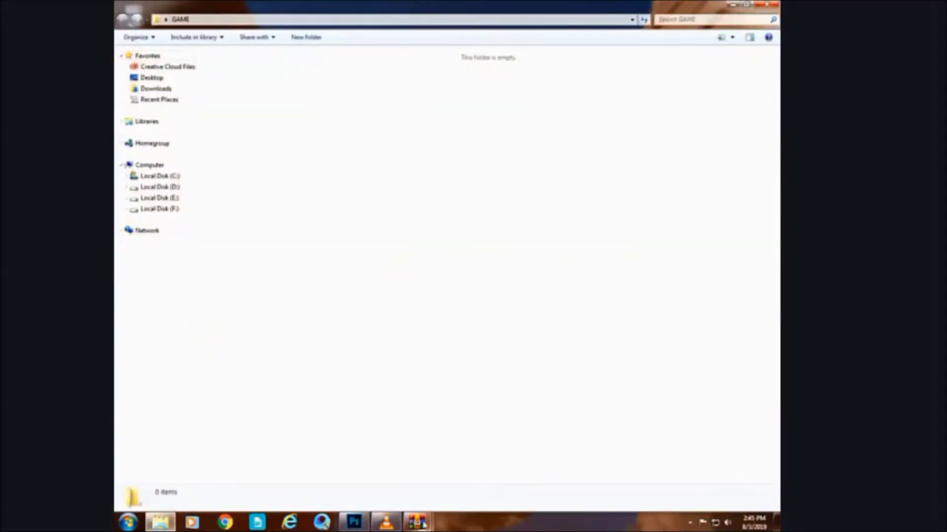
mouse_move(416, 522)
left_click(474, 446)
left_click_drag(698, 355, 566, 496)
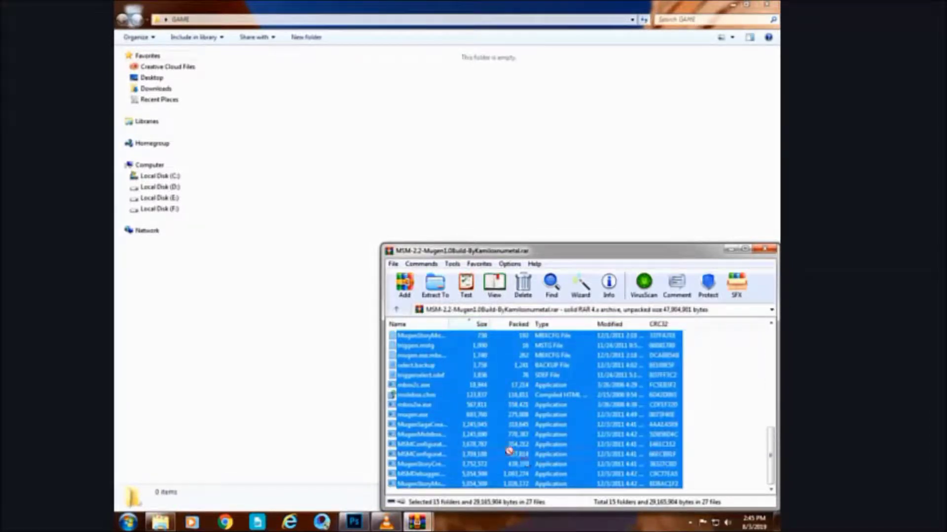
left_click_drag(345, 316, 339, 316)
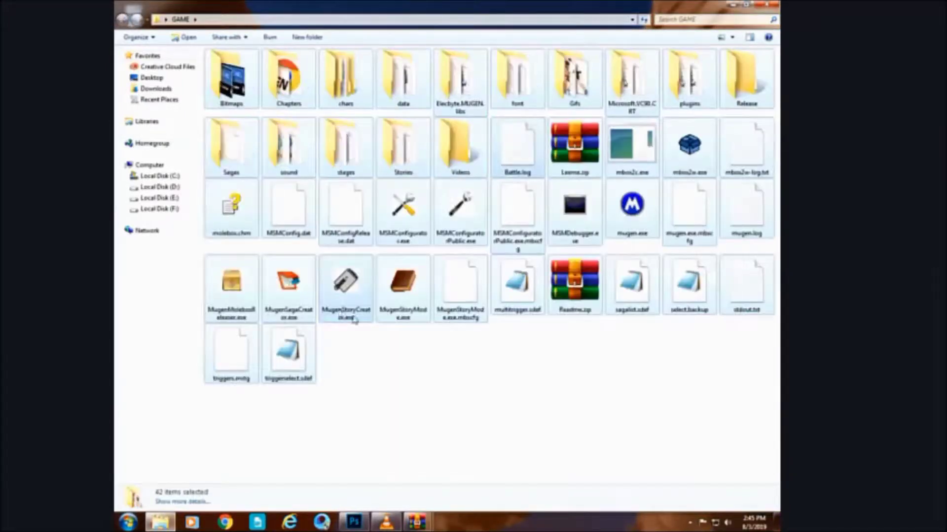
left_click(451, 371)
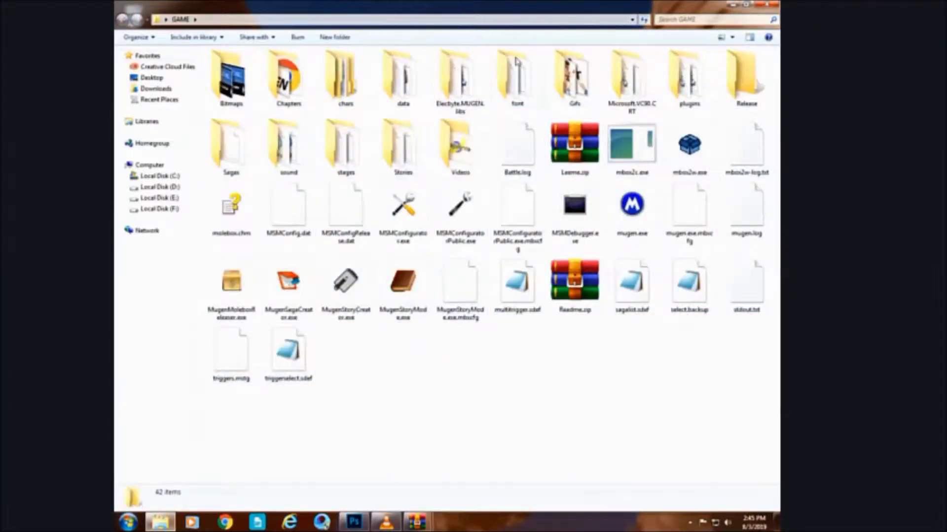
- Launch MugenStoryMode.exe, look through the modes in its main menu, and close the game
left_click(411, 316)
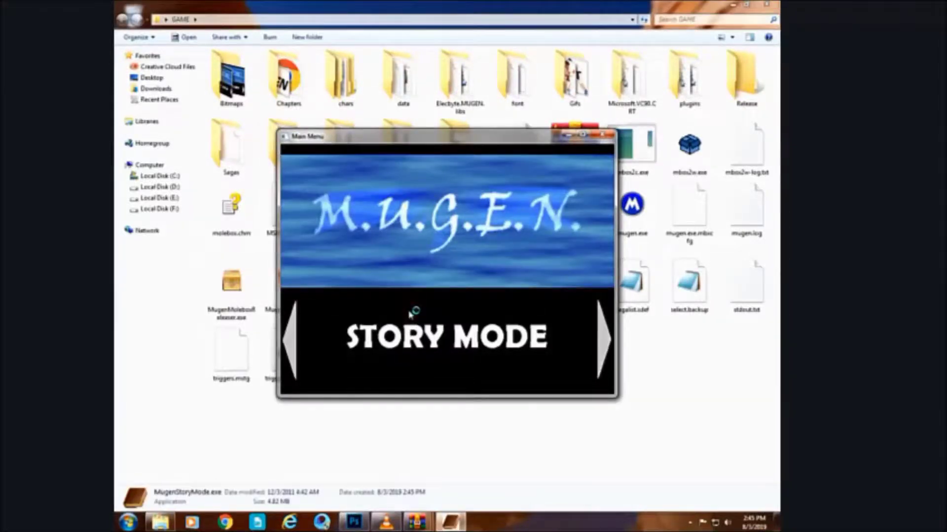
key("Right")
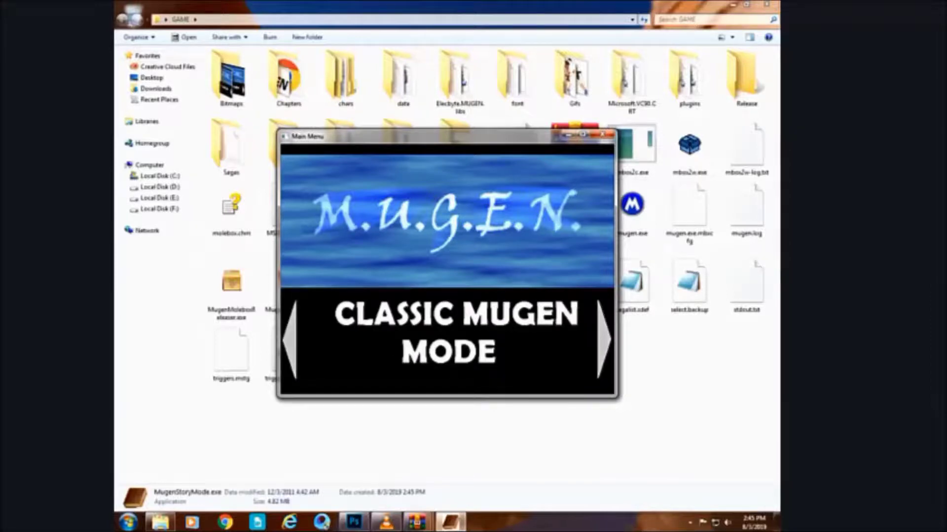
key("Right")
key("Right")
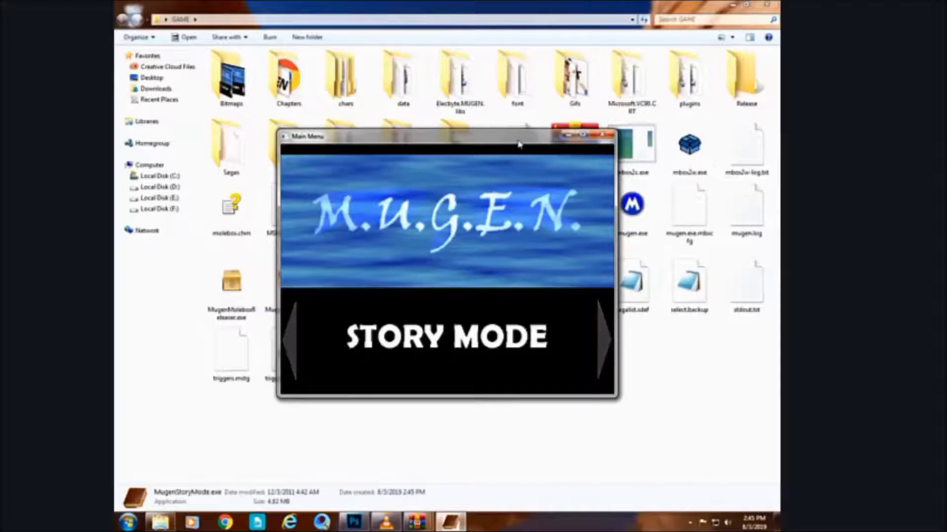
left_click(604, 140)
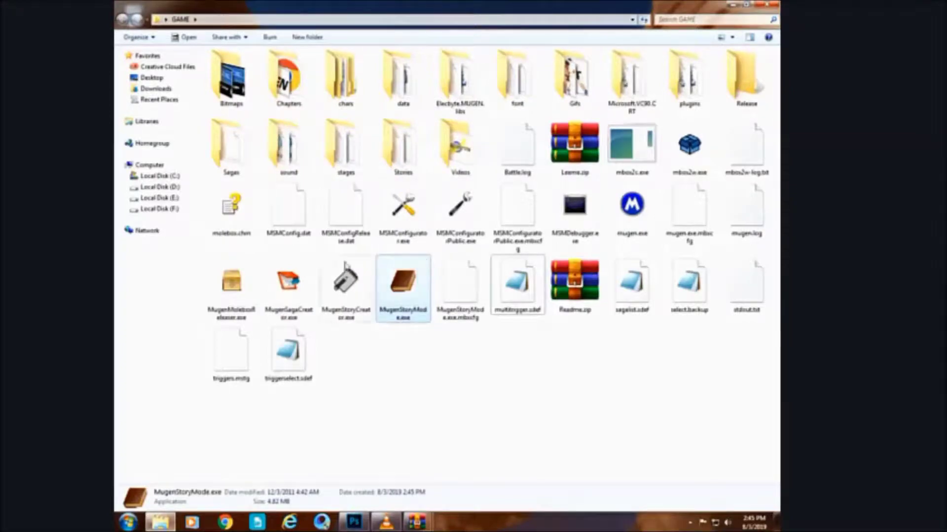
- Enable Fullscreen in MSMConfigurator.exe, save the configuration, and close the configurator
double_click(397, 217)
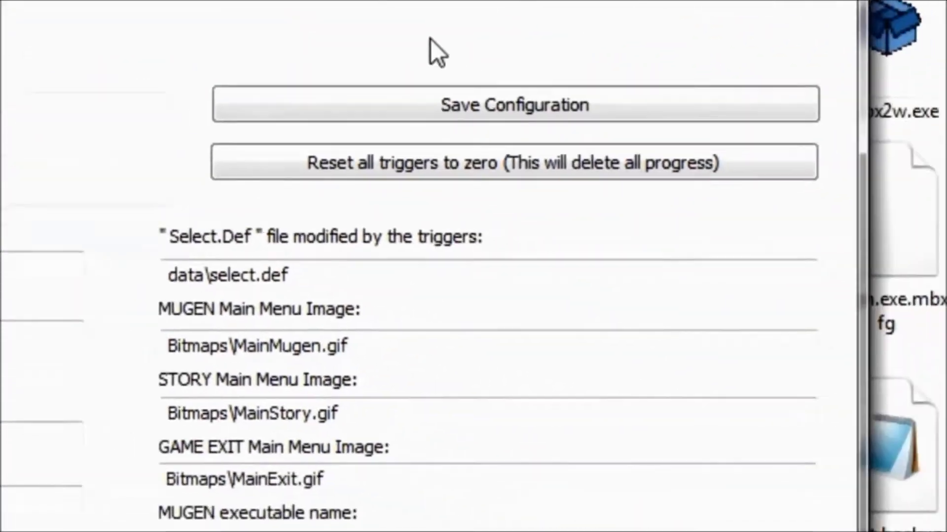
left_click(943, 233)
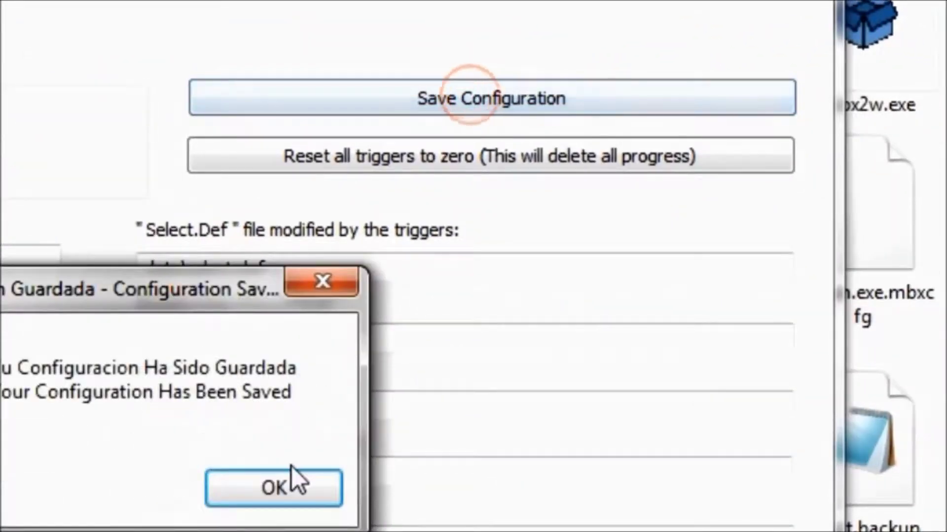
left_click(289, 490)
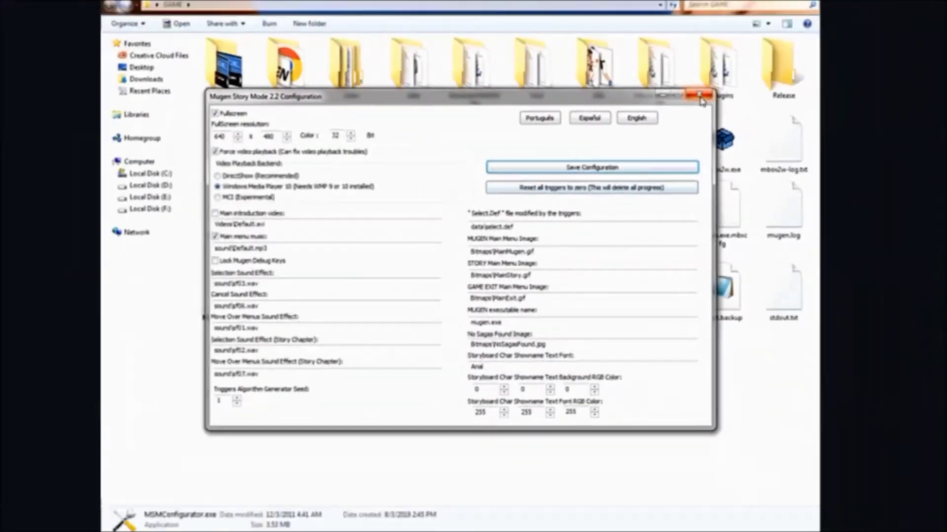
left_click(696, 101)
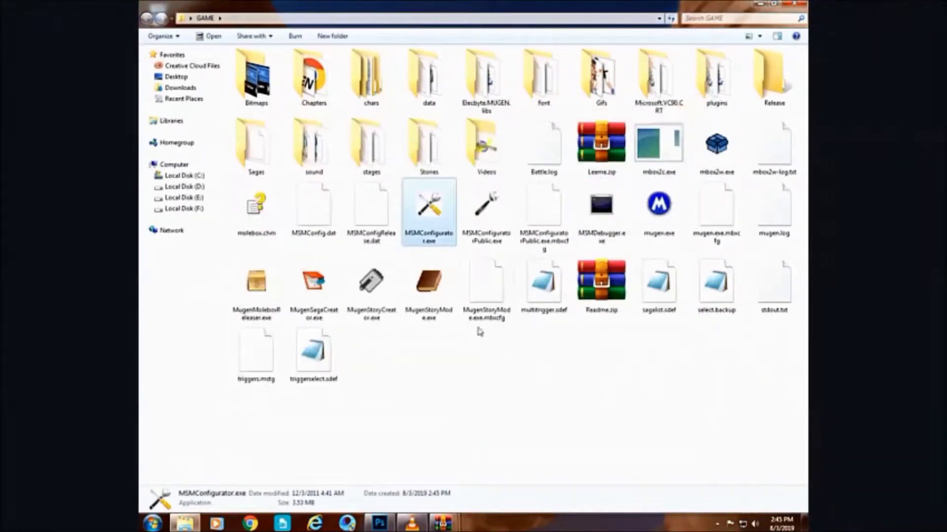
- Run MugenStoryMode.exe again to check its display, browsing the main menu modes and returning to Story Mode
double_click(452, 306)
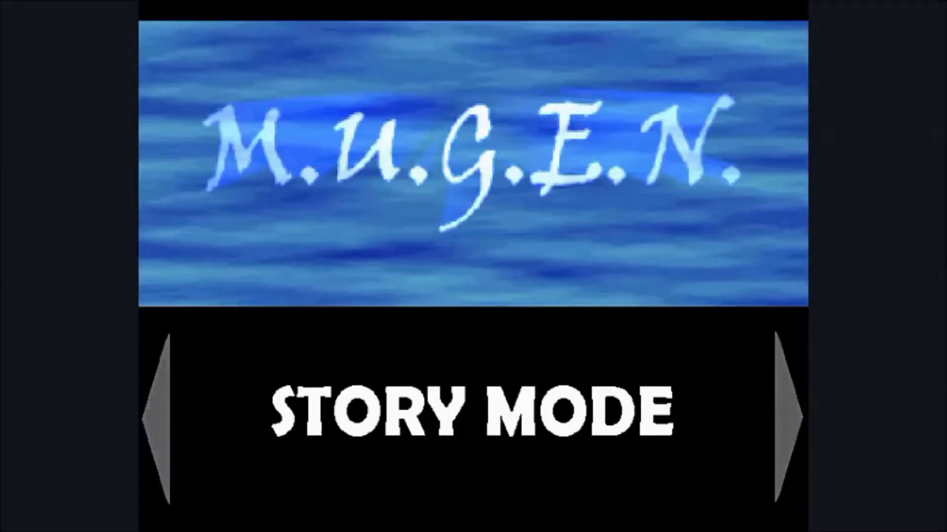
key("Right")
key("Right")
key("Left")
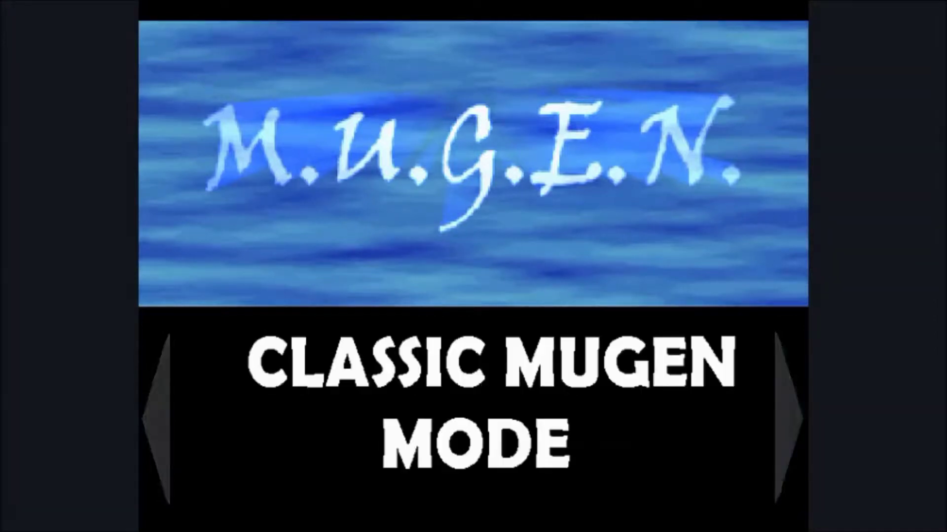
key("Left")
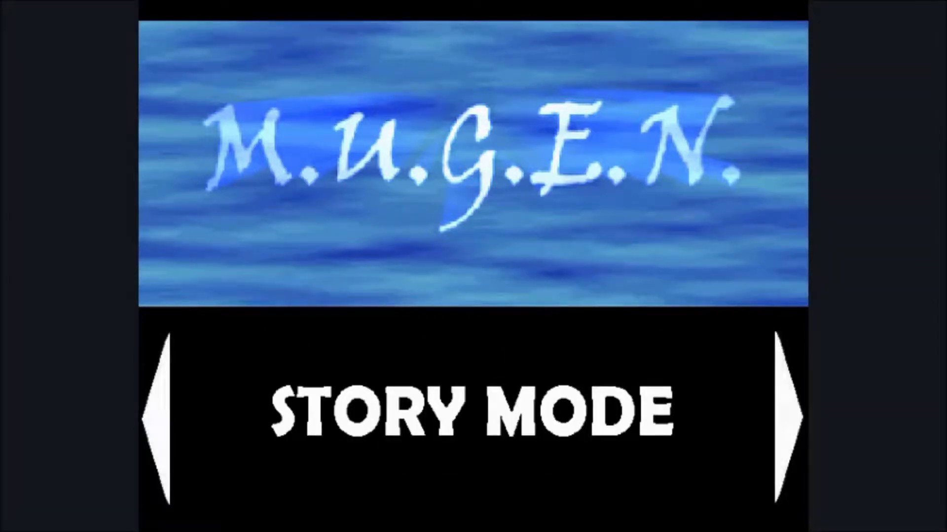
- Start the Default Story of the Default Saga in Story Mode to check the fight display, and exit the game
key("Return")
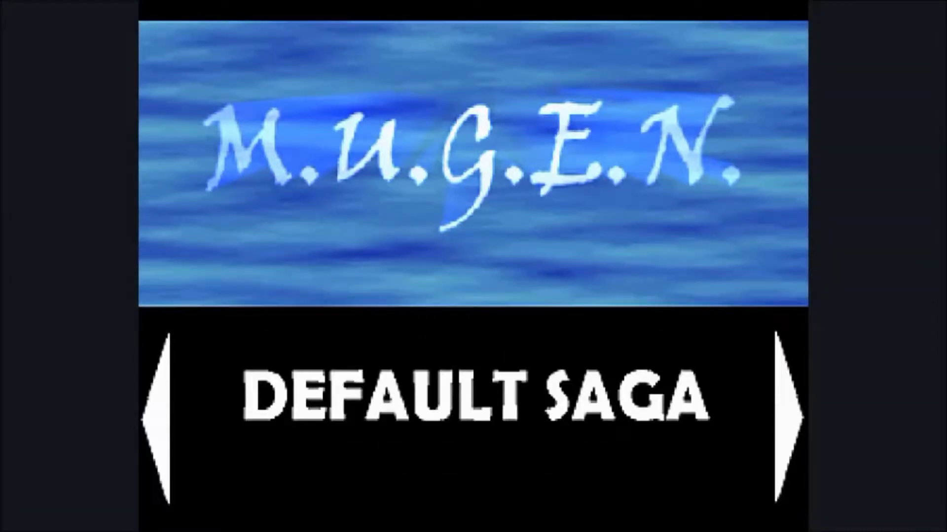
key("Right")
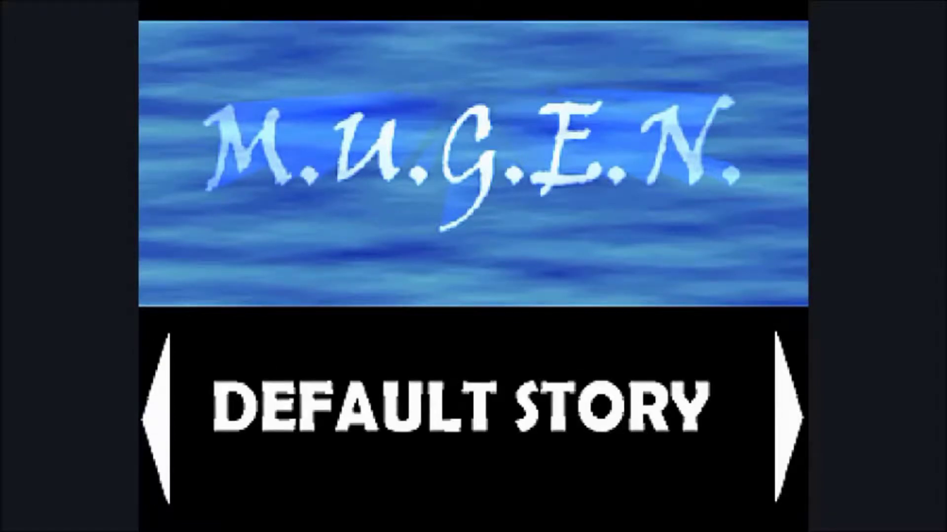
key("Return")
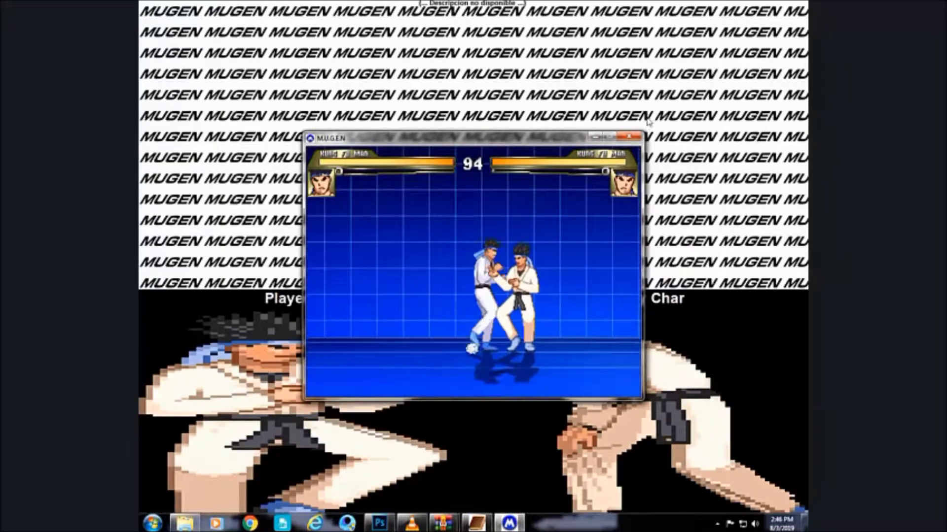
left_click(629, 137)
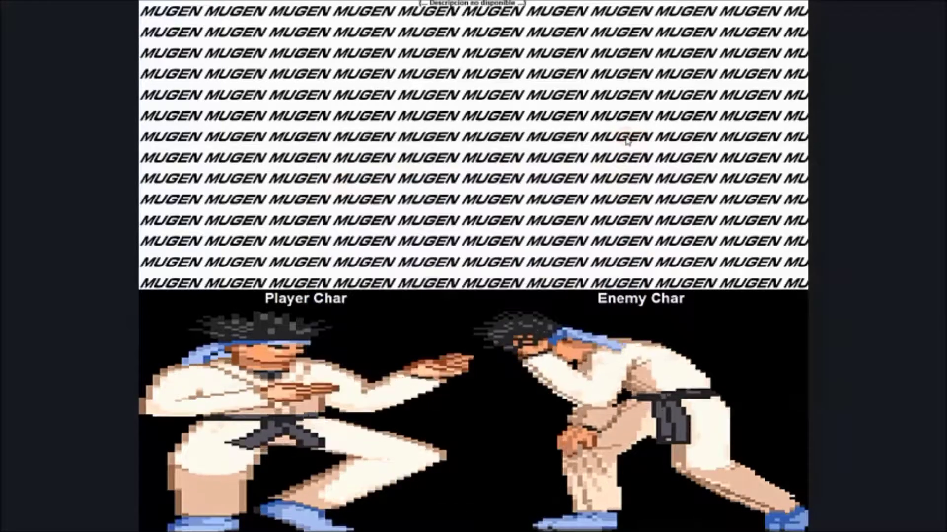
key("Down")
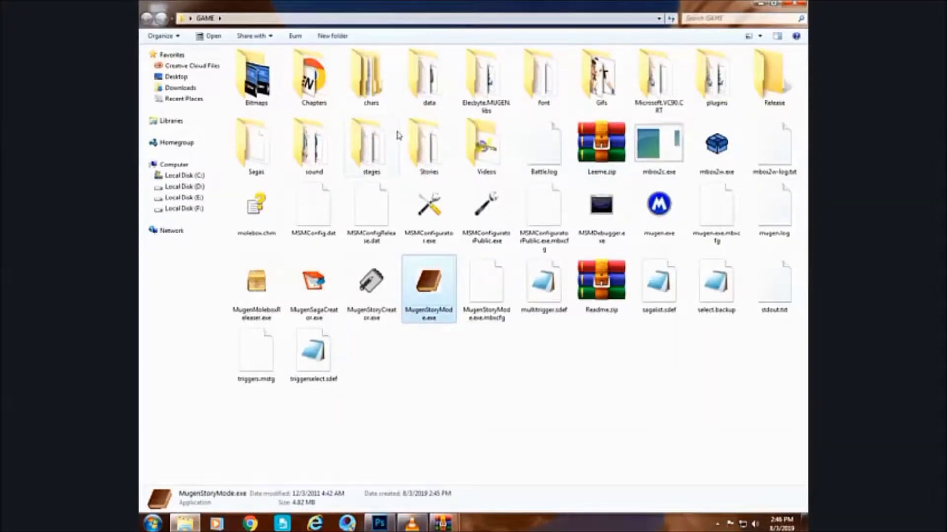
- Open mugen.cfg from the data folder in Notepad and find the "fullscreen" setting
double_click(434, 85)
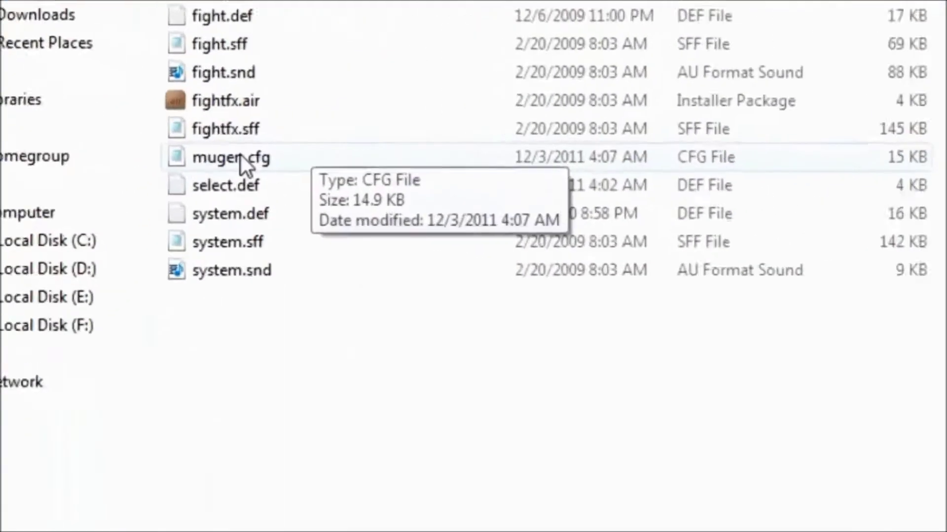
double_click(269, 145)
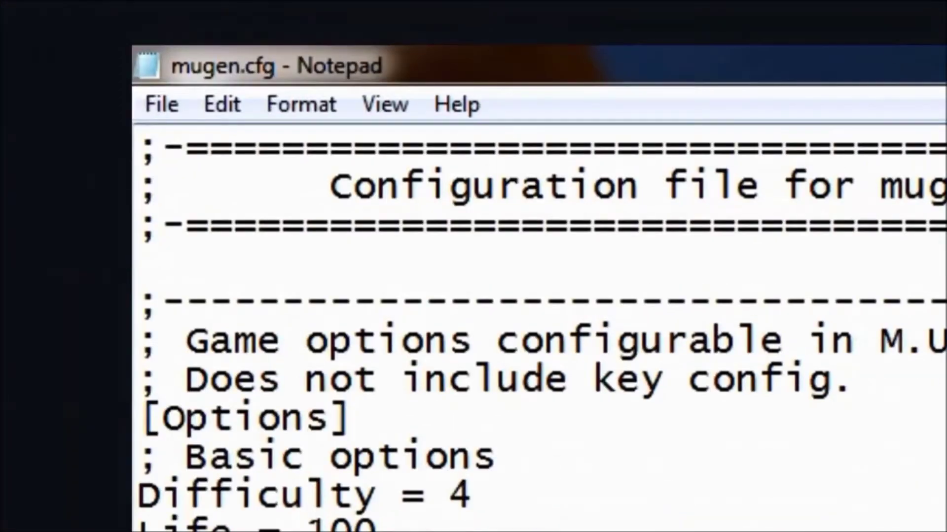
left_click(223, 113)
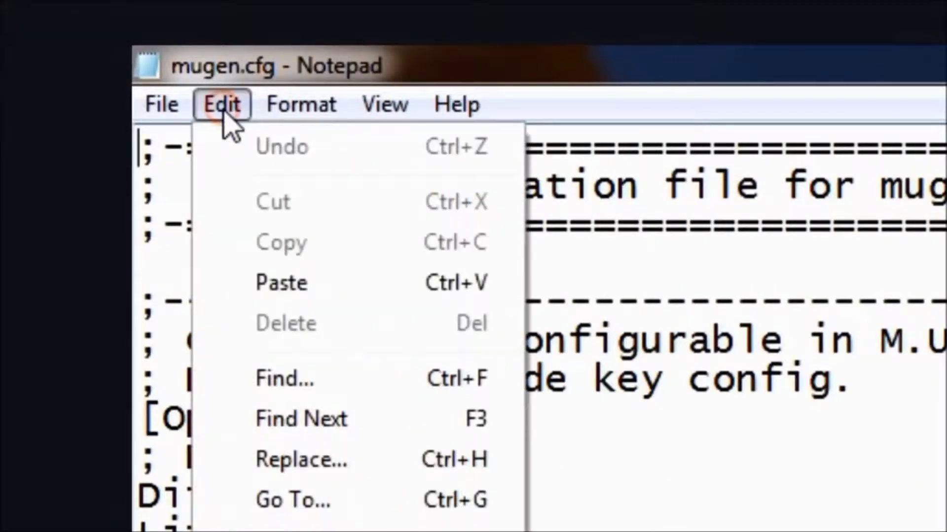
left_click(308, 381)
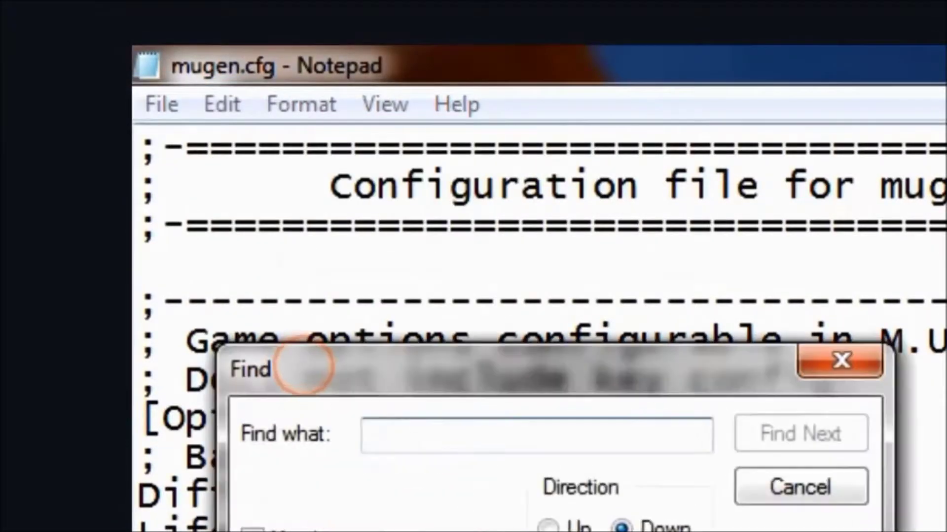
type("fulls")
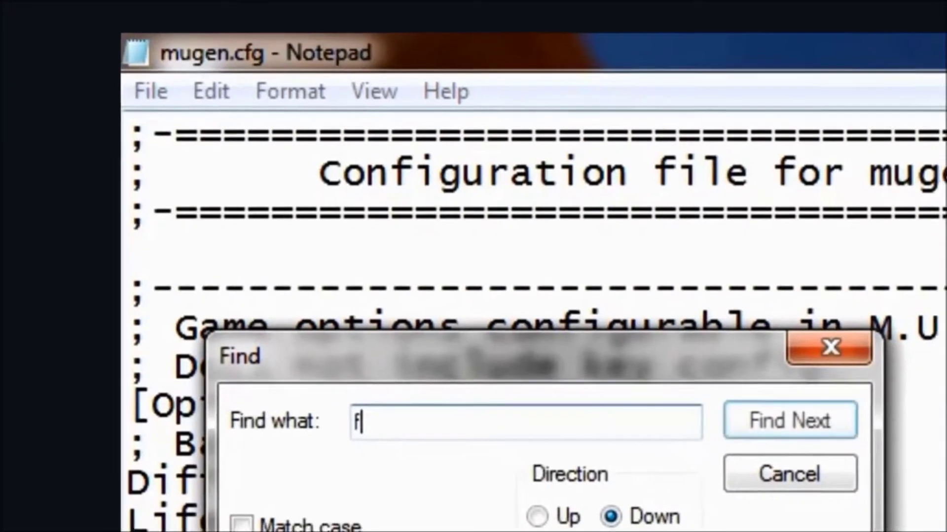
type("cre")
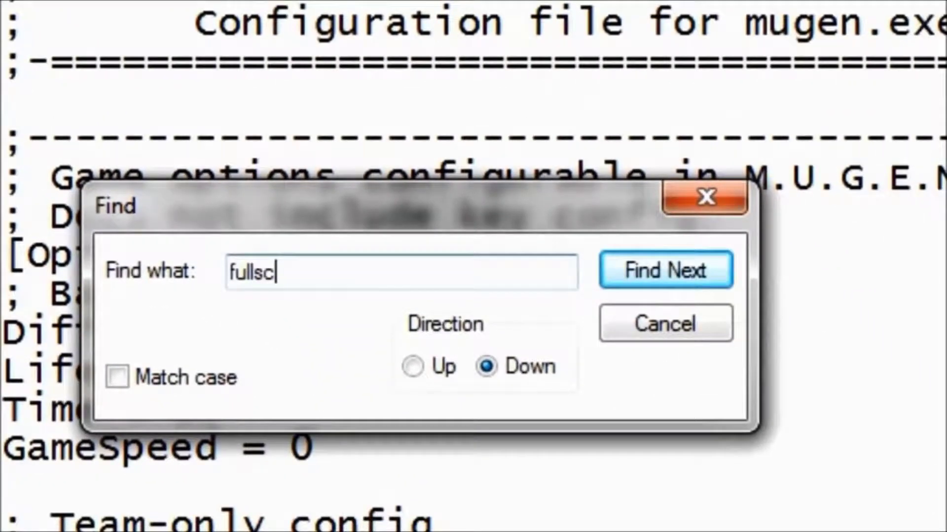
left_click(688, 273)
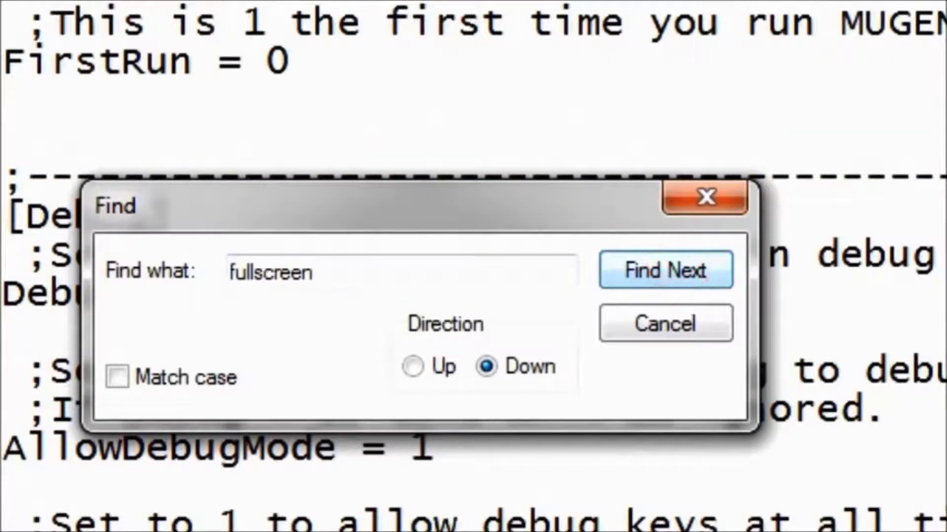
left_click(702, 200)
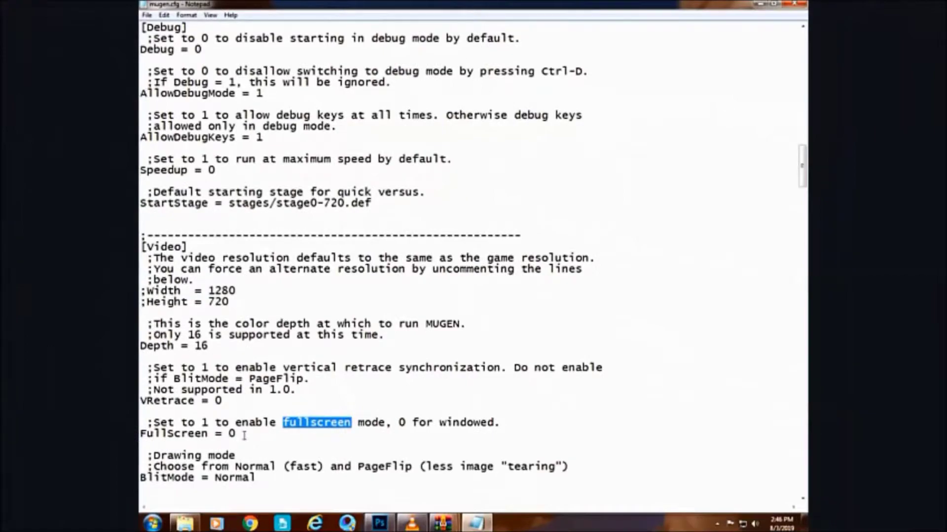
- Set FullScreen to 1 in mugen.cfg, save and close the file, and return to the GAME folder
left_click(245, 436)
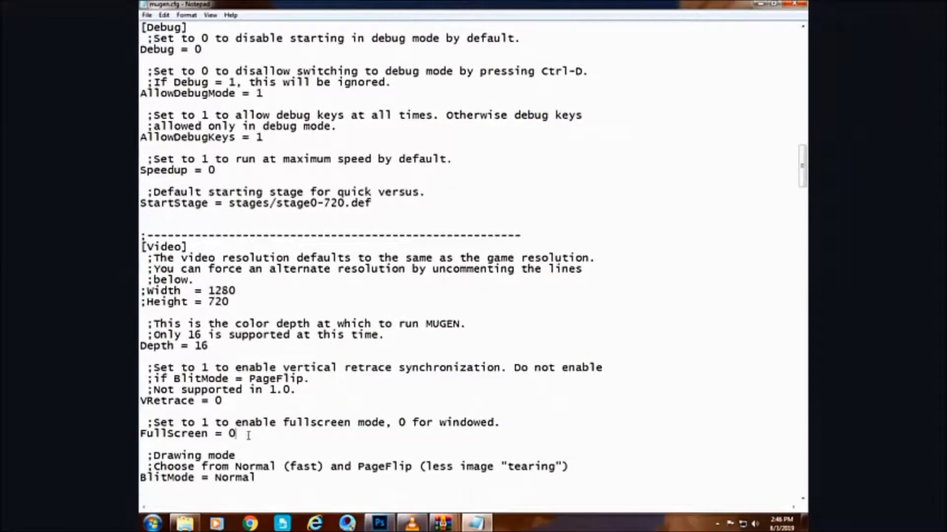
key("BackSpace")
type("1")
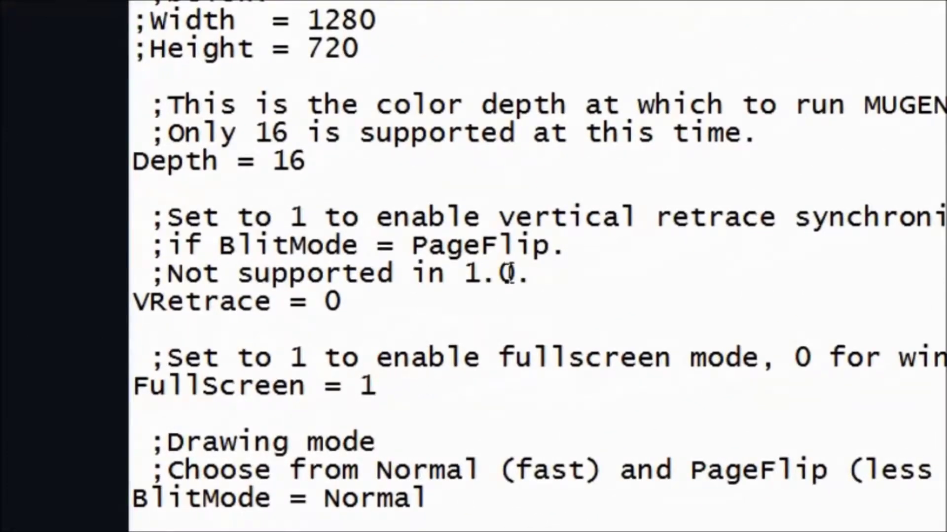
left_click(146, 15)
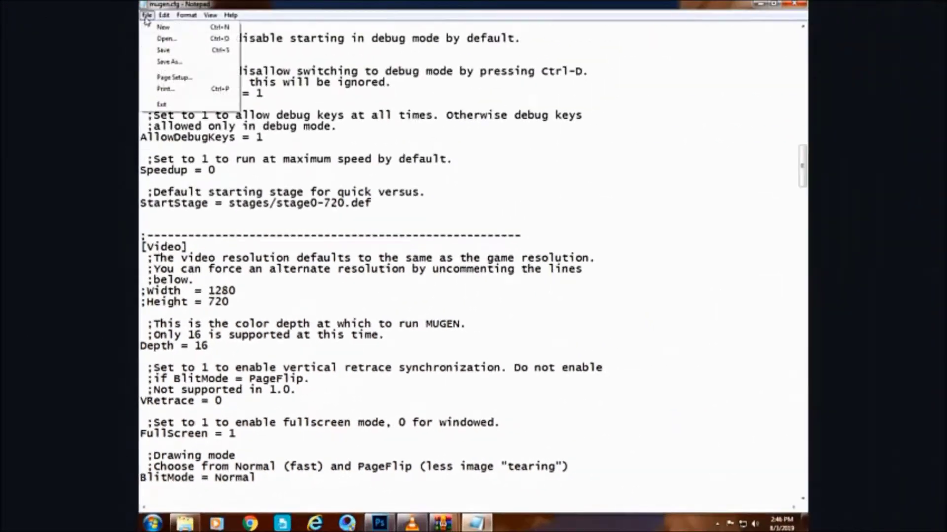
left_click(163, 50)
key("alt+F4")
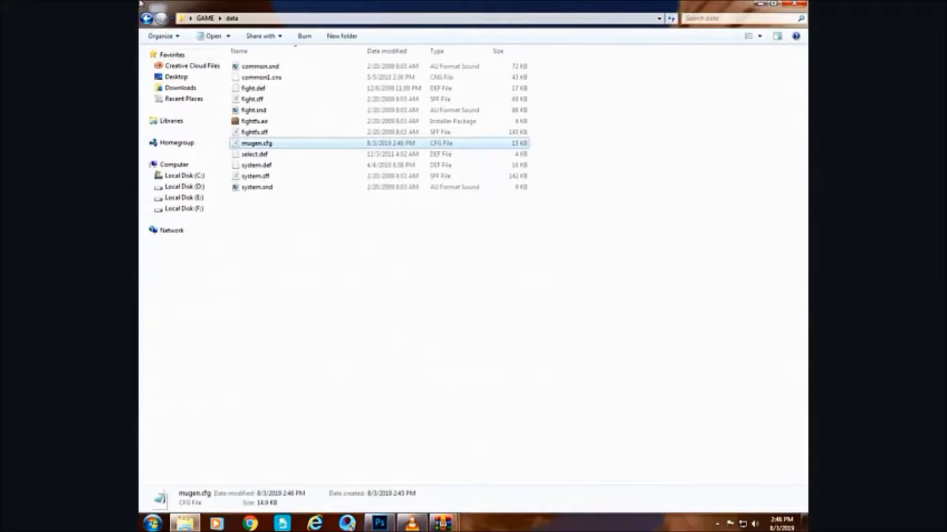
key("BackSpace")
left_click(456, 379)
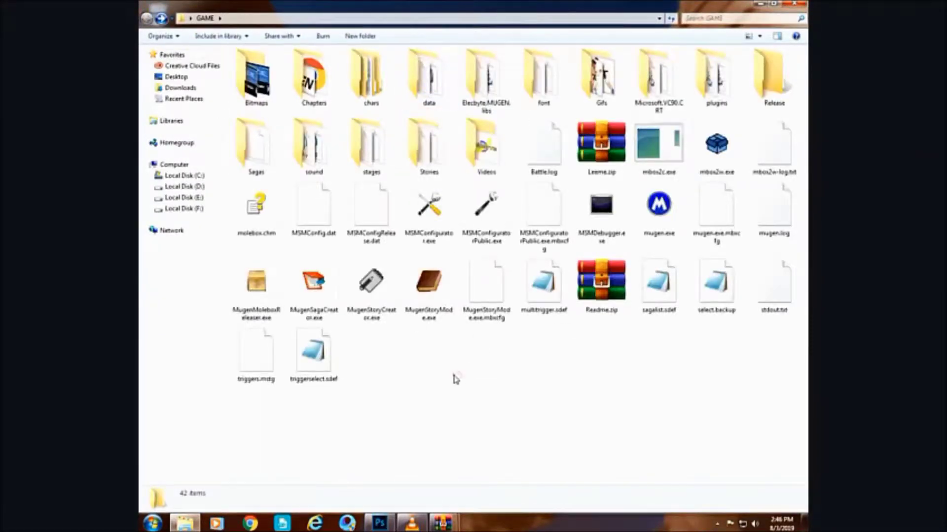
- Launch MugenStoryCreator.exe from the GAME folder, and open the chars folder with the Story Creator minimized
right_click(455, 376)
left_click(497, 268)
double_click(373, 291)
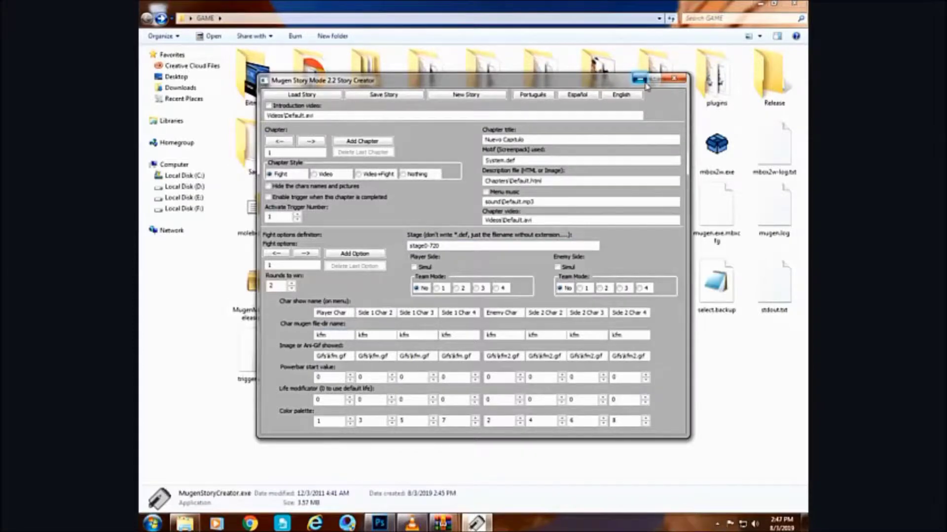
left_click(640, 80)
double_click(385, 82)
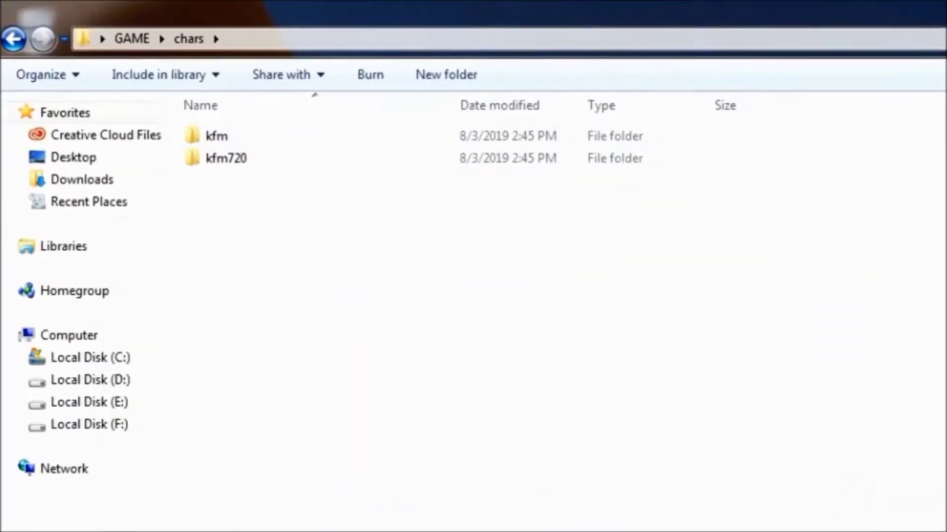
left_click(475, 524)
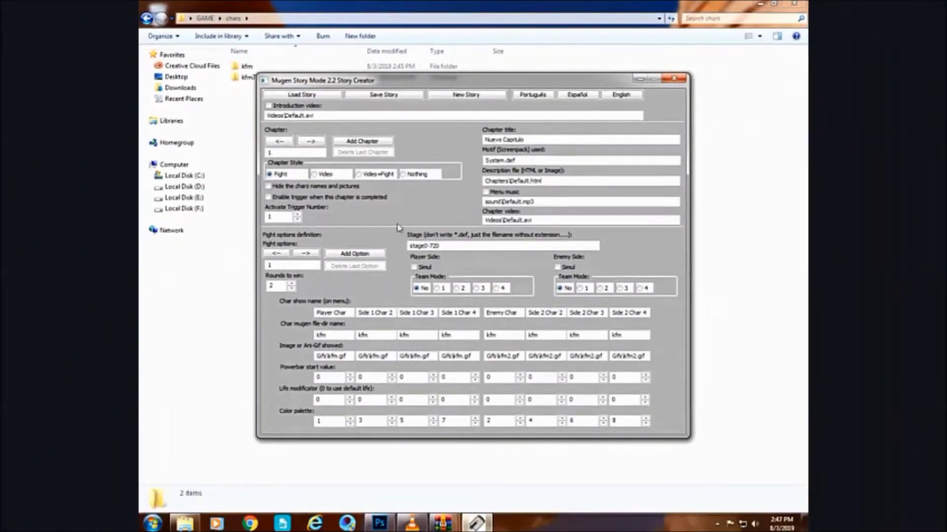
left_click(637, 79)
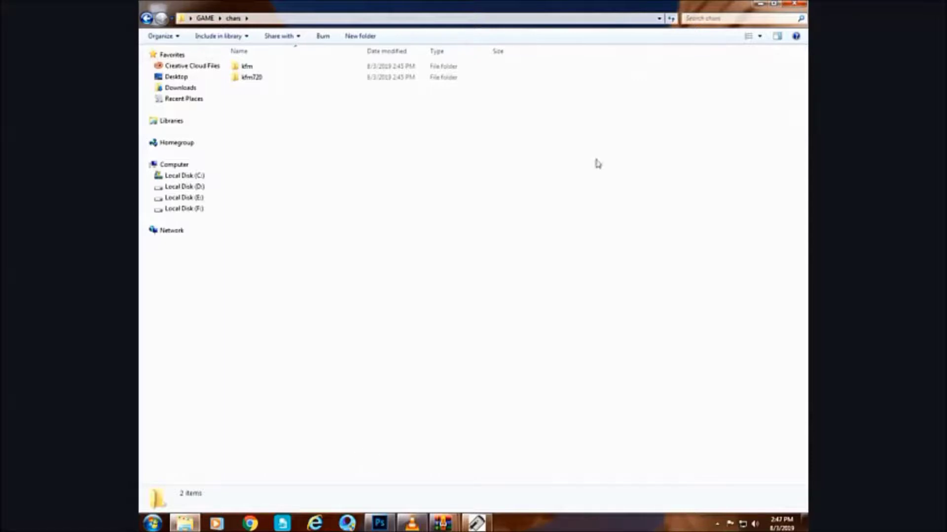
- Minimize the chars folder window and close the MSM-2.2 archive window to clear the desktop
left_click(764, 4)
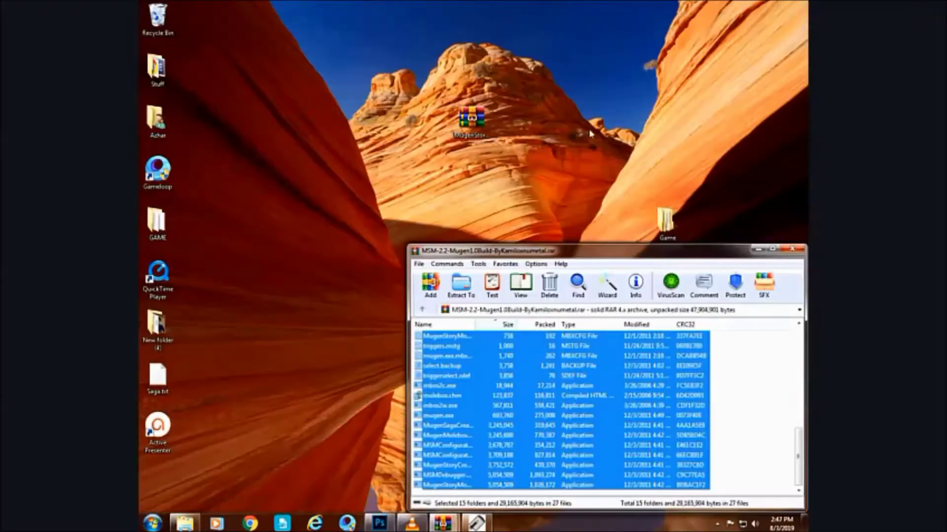
left_click(802, 252)
left_click(790, 253)
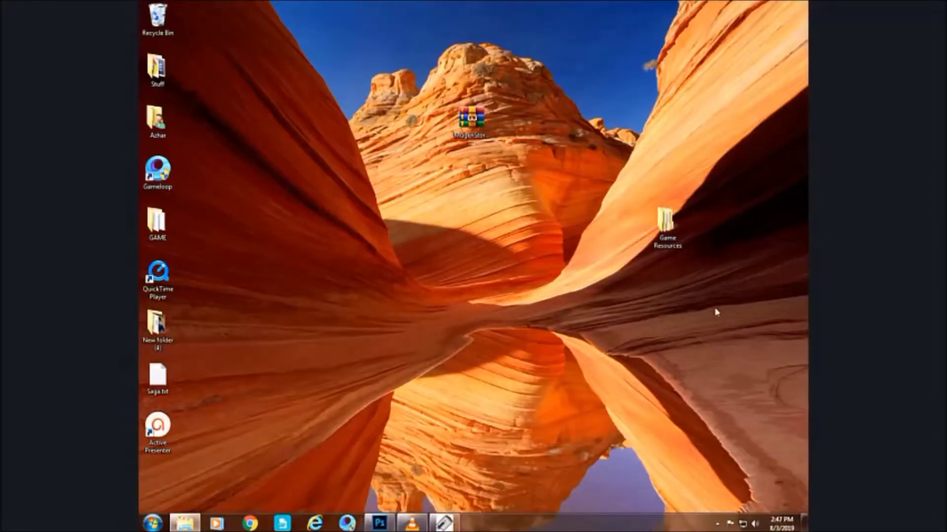
- Copy the Beerus, GohanZ2, SSJ3songoku and VegetaZ2 folders from the chars folder in Game Resources into the GAME chars folder
double_click(663, 230)
double_click(271, 67)
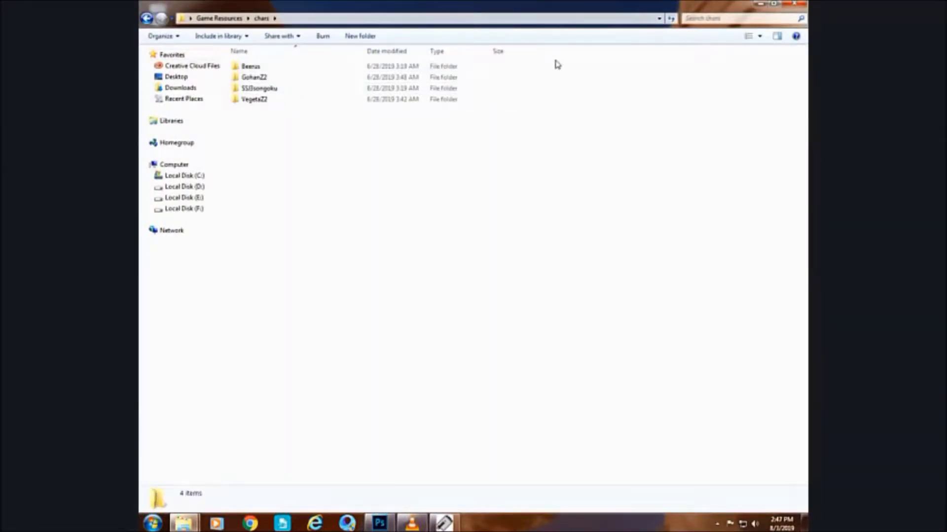
left_click_drag(561, 65, 432, 100)
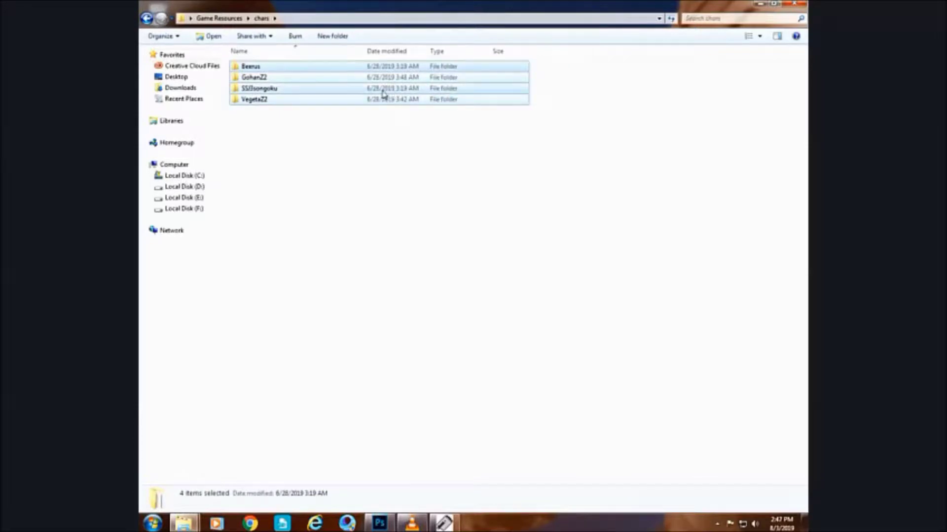
right_click(371, 93)
left_click(412, 262)
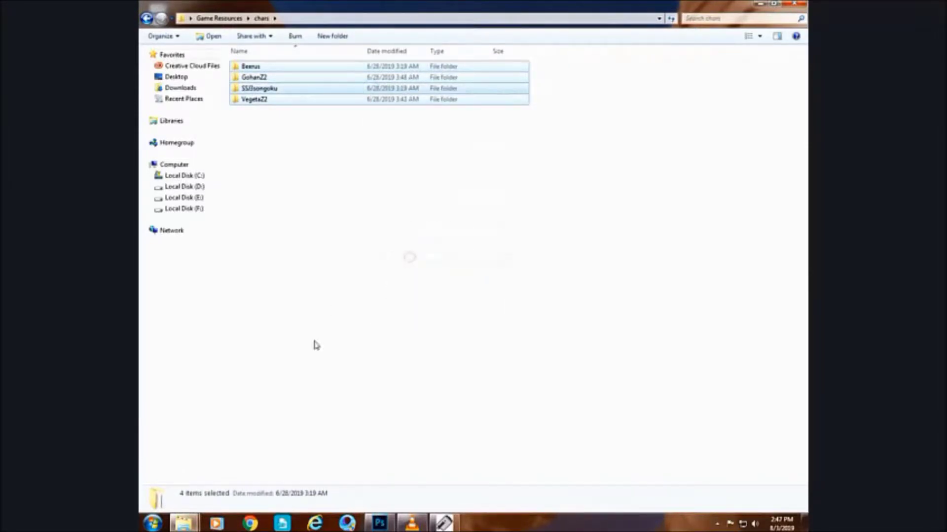
mouse_move(183, 523)
left_click(218, 466)
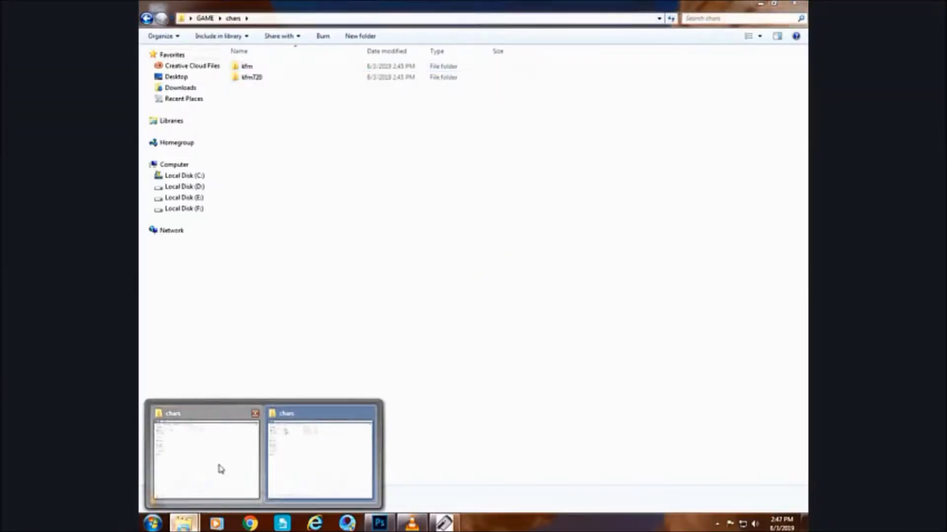
right_click(273, 206)
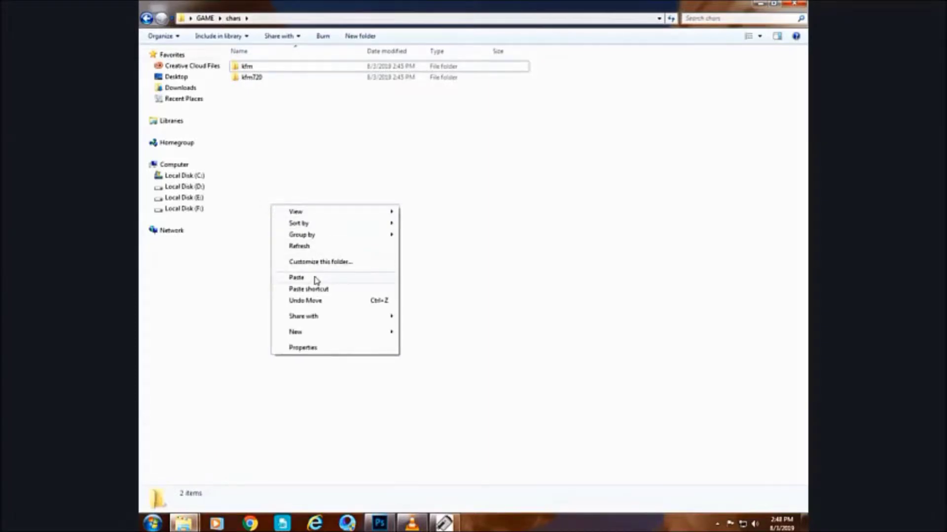
left_click(316, 279)
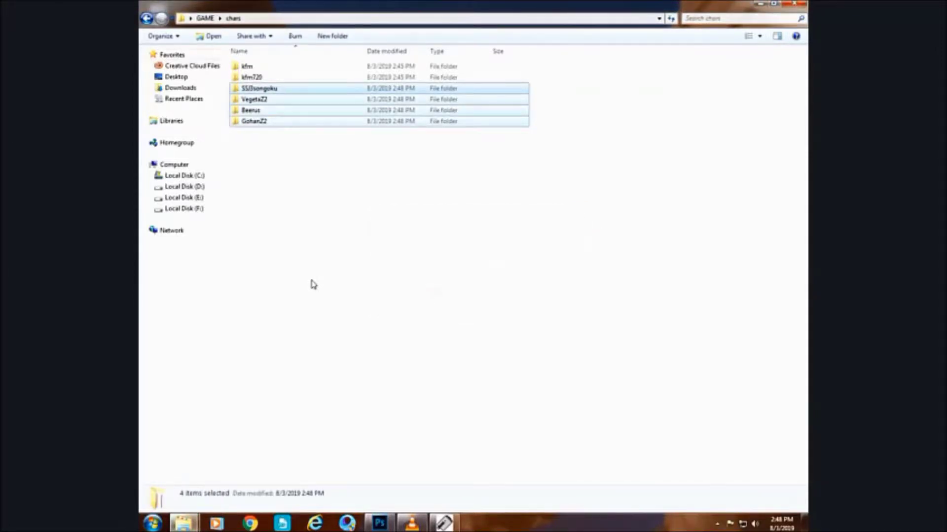
left_click(304, 284)
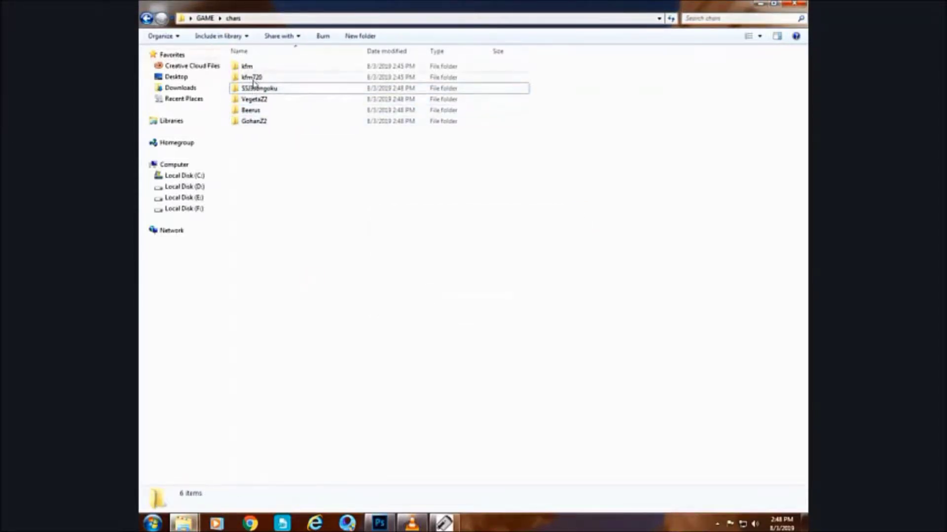
- Delete the kfm and kfm720 character folders from the GAME chars folder
left_click_drag(548, 63, 473, 80)
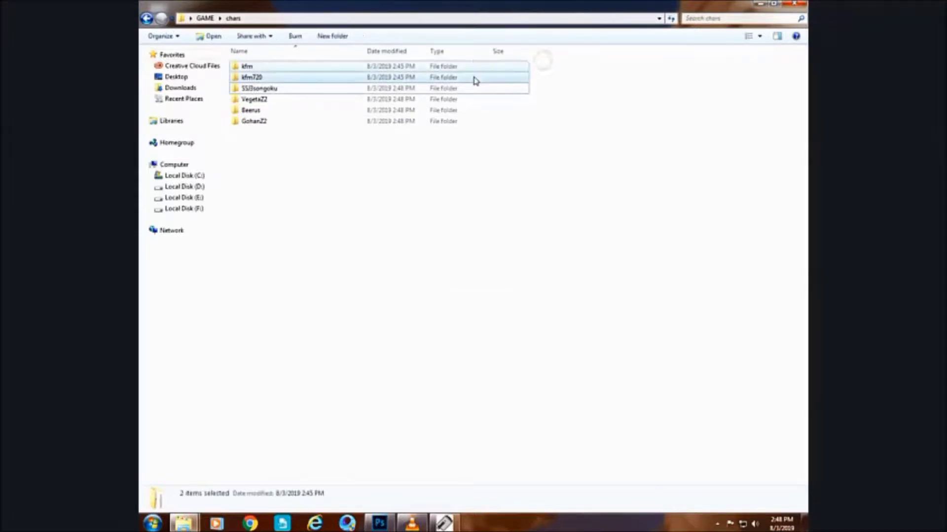
key("Delete")
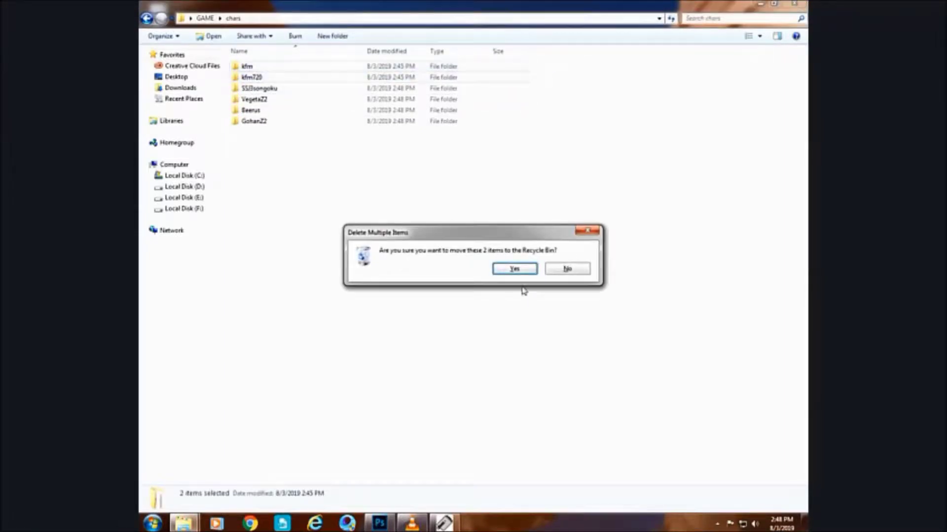
left_click(516, 270)
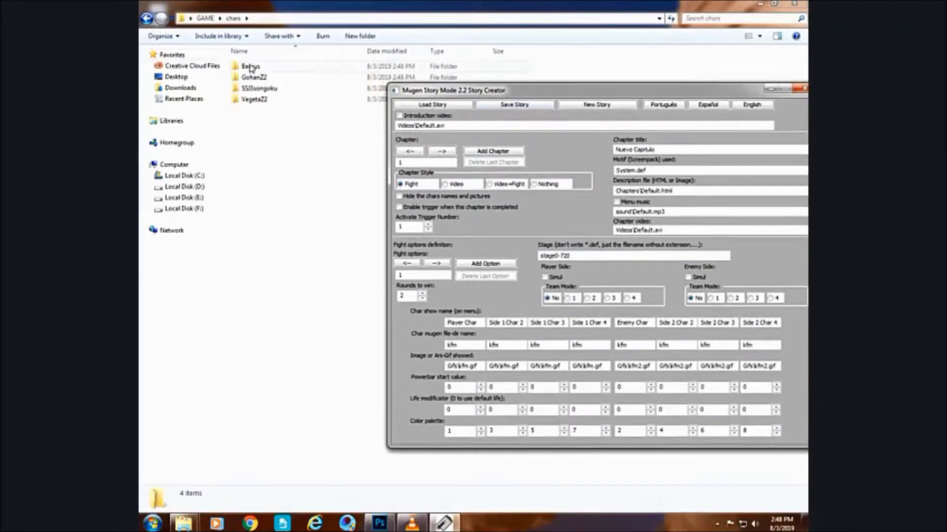
- Copy the Beerus folder's name and use it as the Player Char's mugen file-dir name in Story Creator
left_click(250, 67)
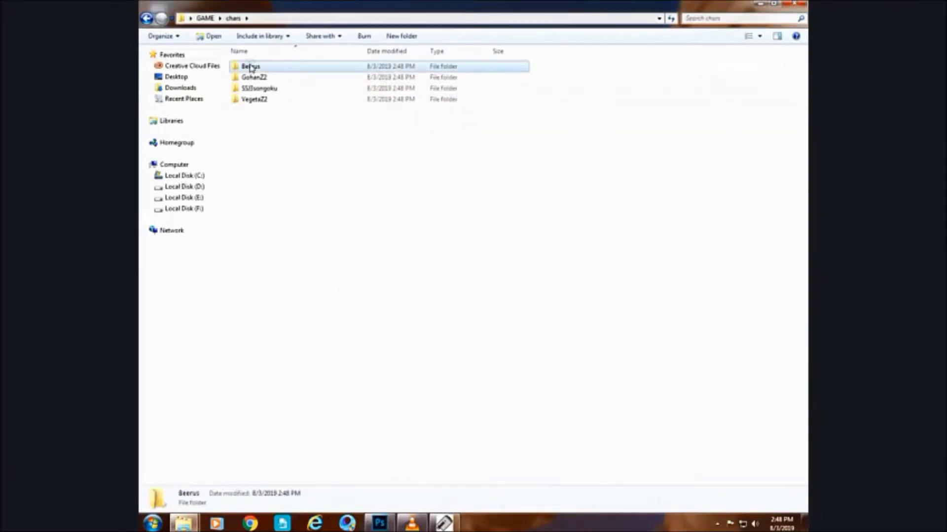
right_click(250, 67)
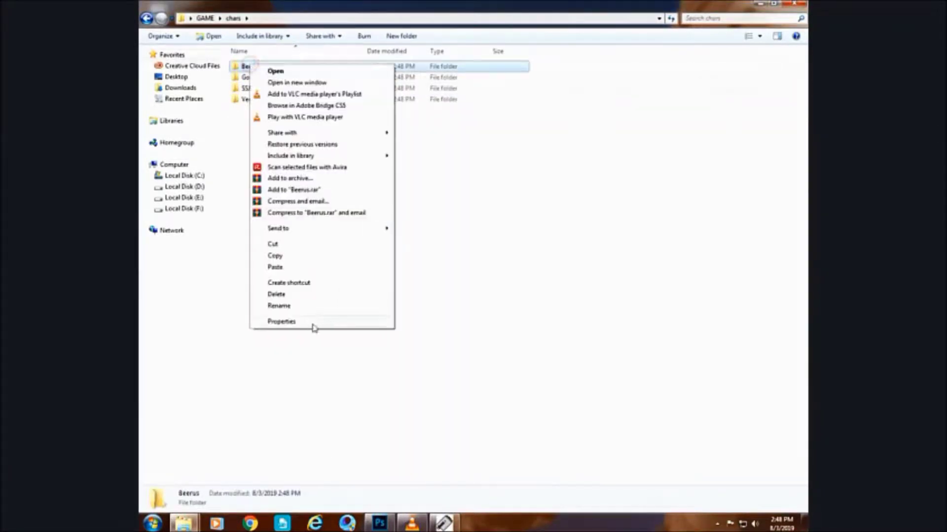
left_click(279, 307)
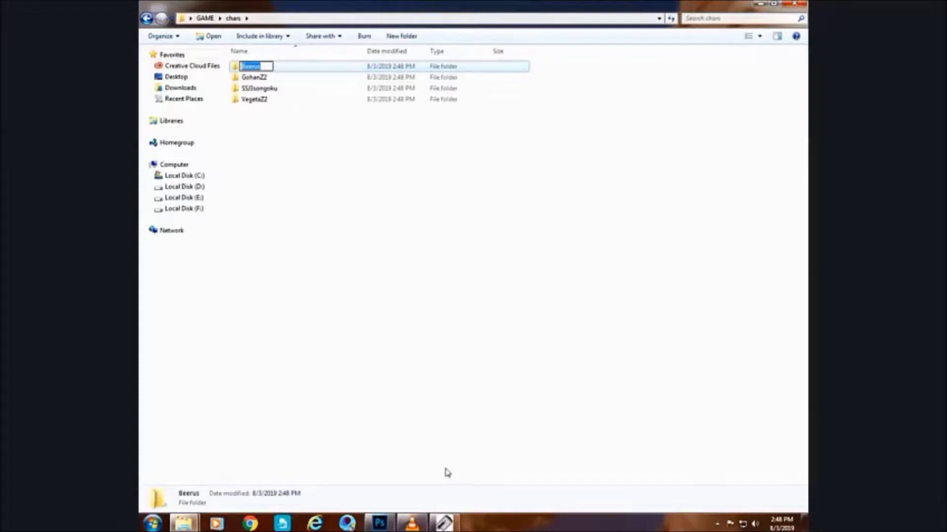
left_click(444, 523)
double_click(463, 345)
key("BackSpace")
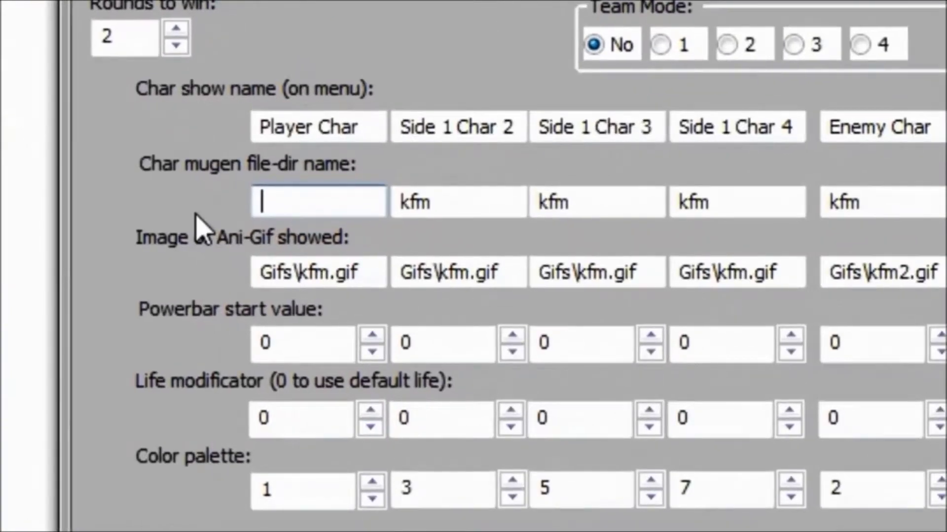
key("ctrl+v")
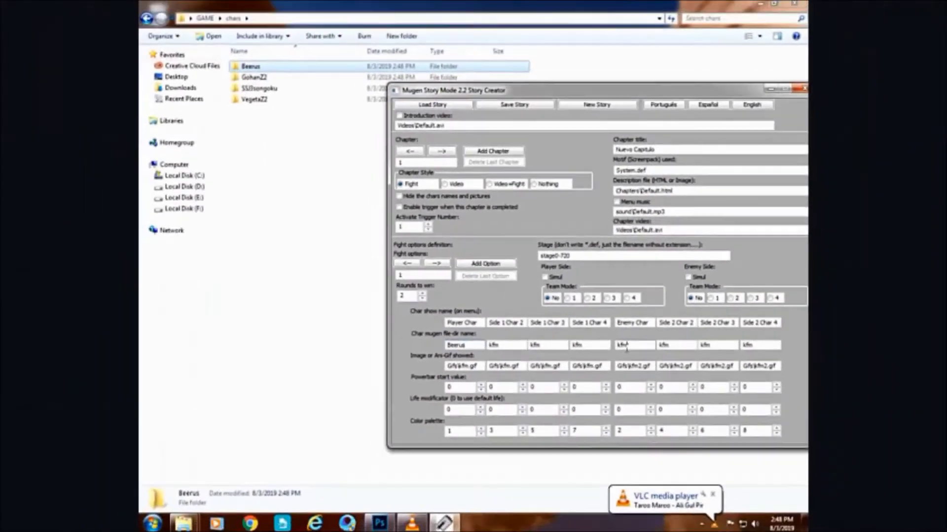
- Replace the Enemy Char's mugen file-dir name with SSJ3songoku, copied from the name of its character folder
left_click(858, 202)
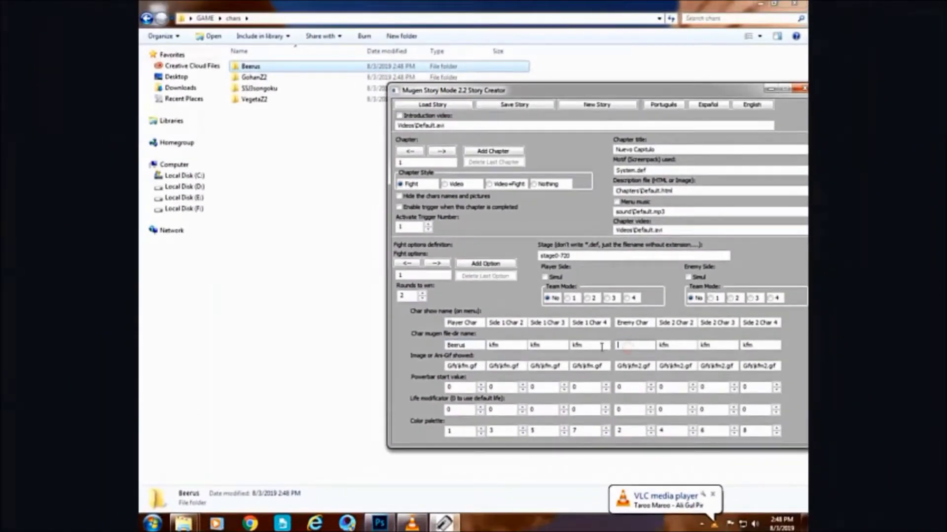
right_click(274, 92)
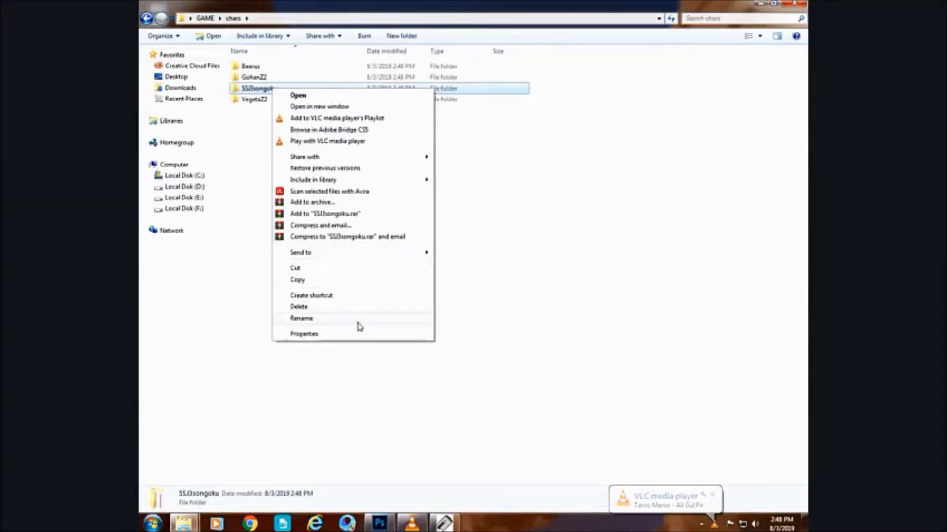
left_click(359, 320)
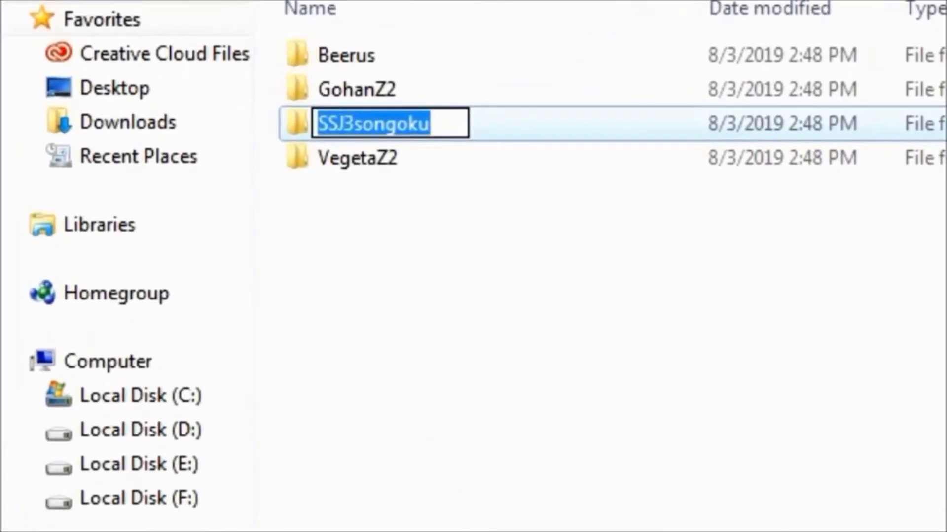
key("ctrl+c")
key("alt+Tab")
key("ctrl+v")
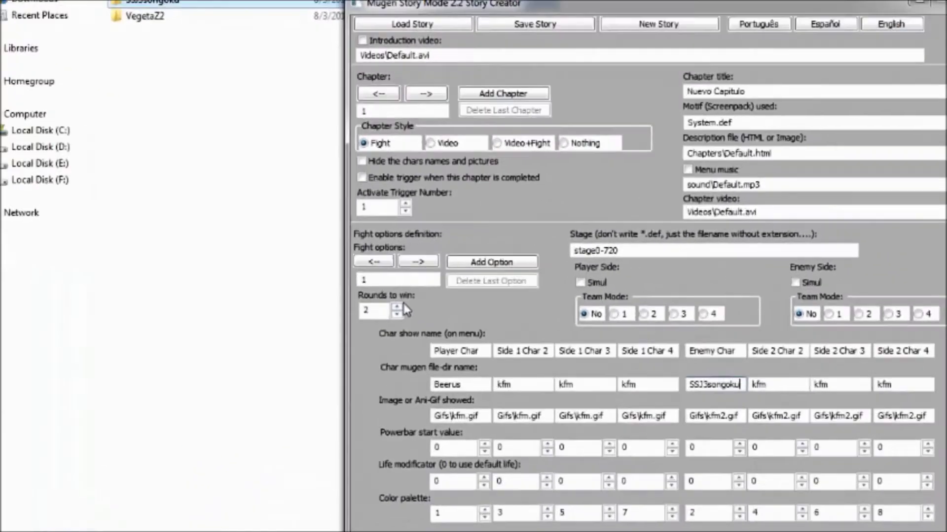
- Set the rounds to win for the first fight option to 1
left_click(423, 293)
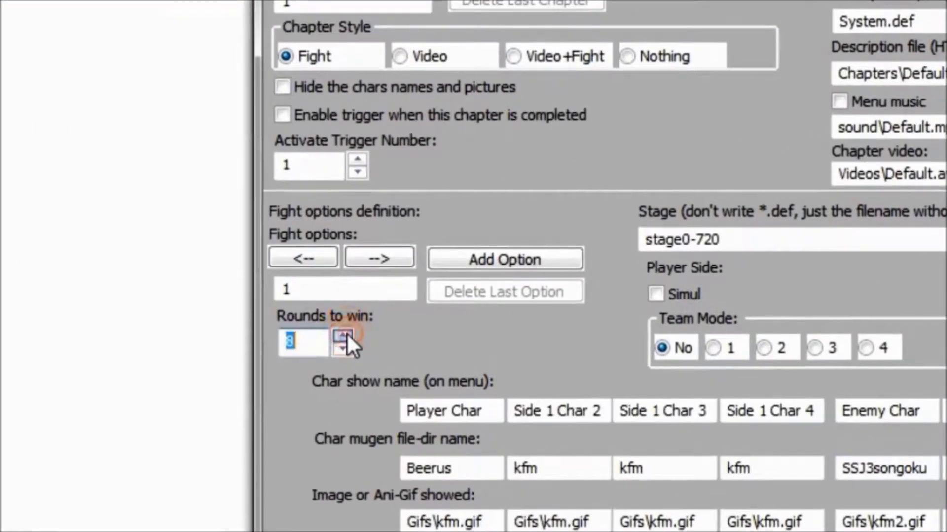
left_click(343, 349)
left_click(342, 349)
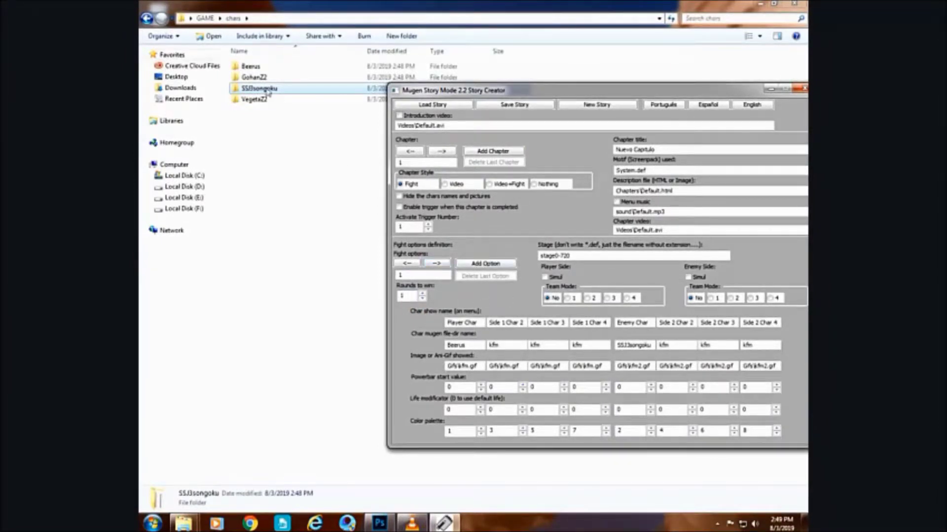
- Return to the GAME folder in Explorer and open its stages folder
left_click(289, 212)
left_click(146, 19)
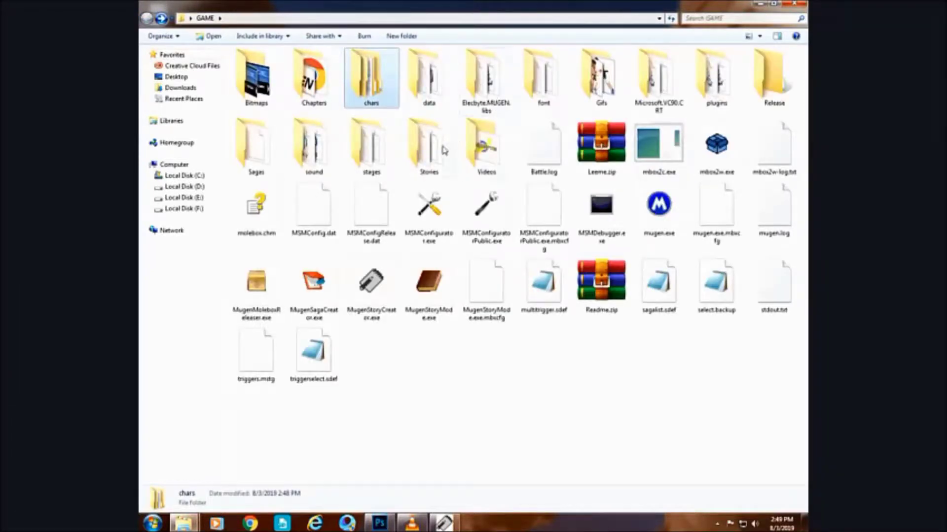
double_click(377, 150)
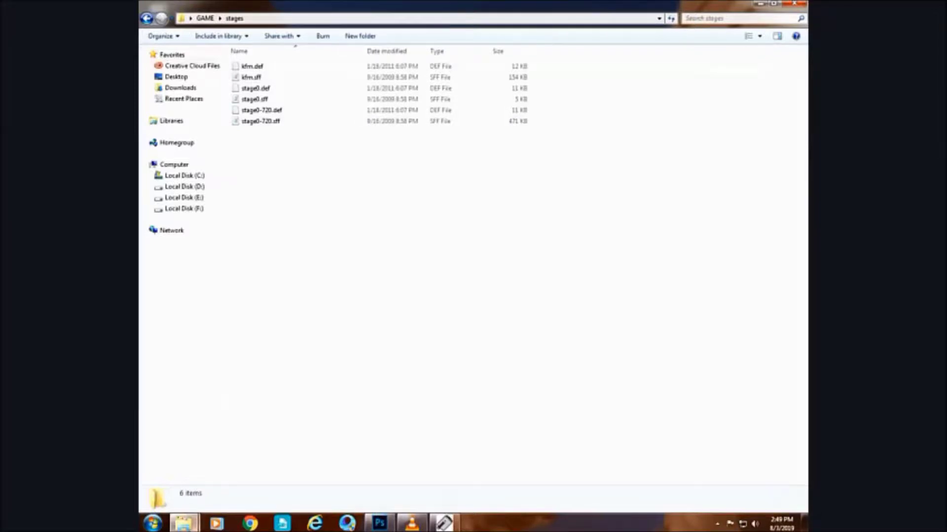
- Copy the three [DBFZ]Space stage files and the Space Stage MP3 from the Stages folder in Game Resources into GAME stages
left_click(184, 522)
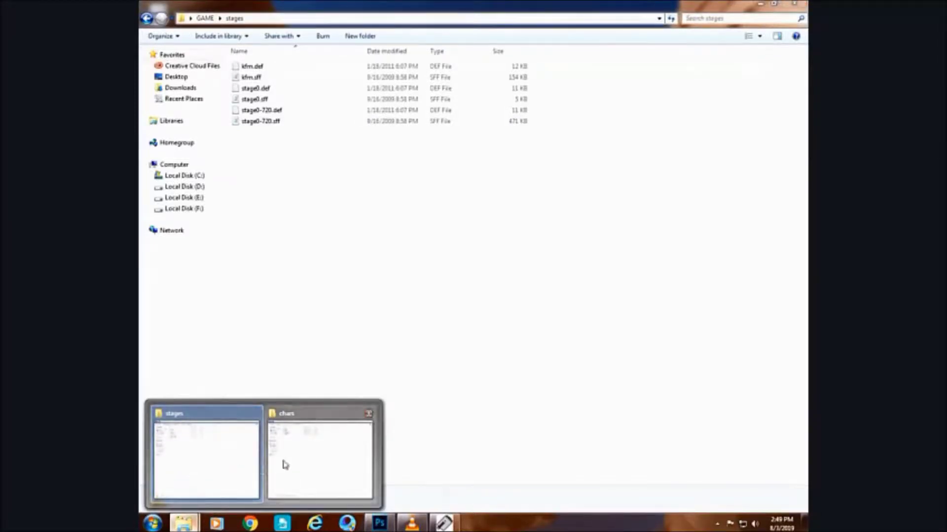
left_click(283, 462)
left_click(146, 18)
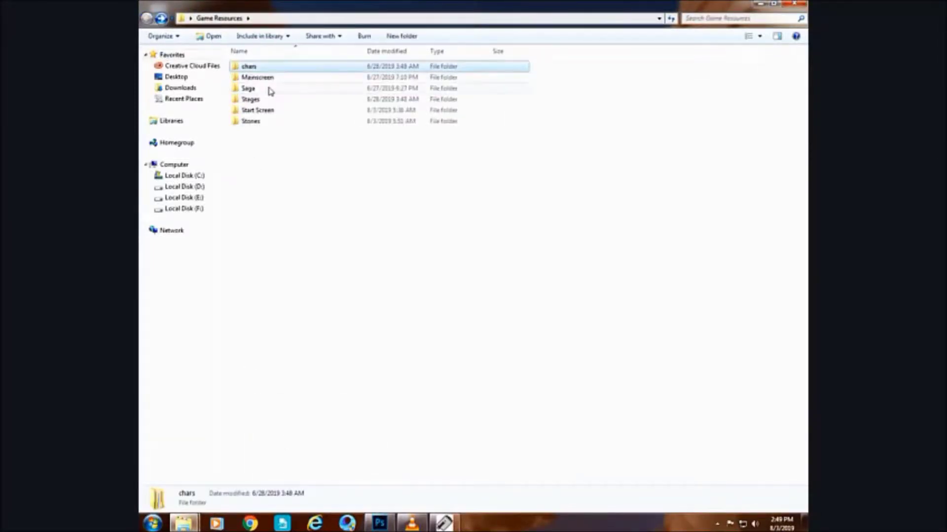
double_click(276, 101)
left_click_drag(272, 212, 269, 69)
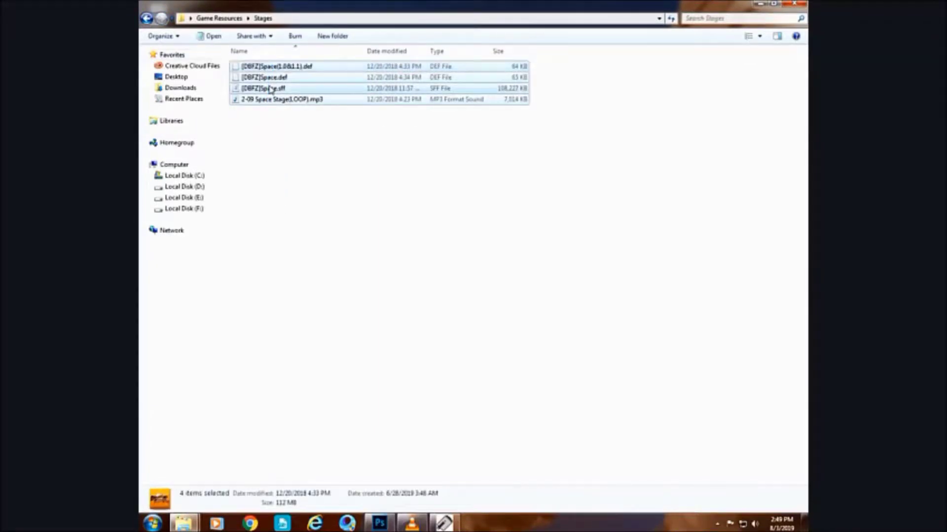
right_click(269, 88)
left_click(293, 192)
mouse_move(183, 522)
left_click(206, 480)
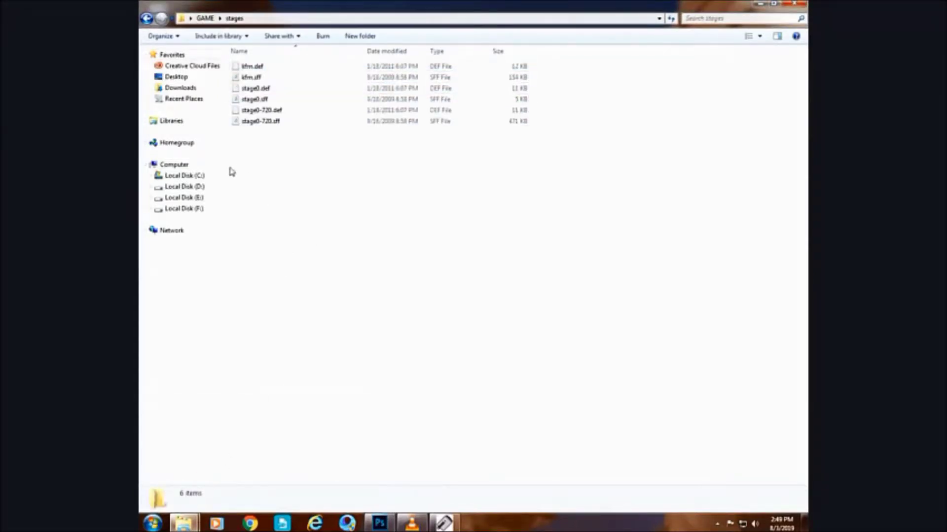
right_click(283, 202)
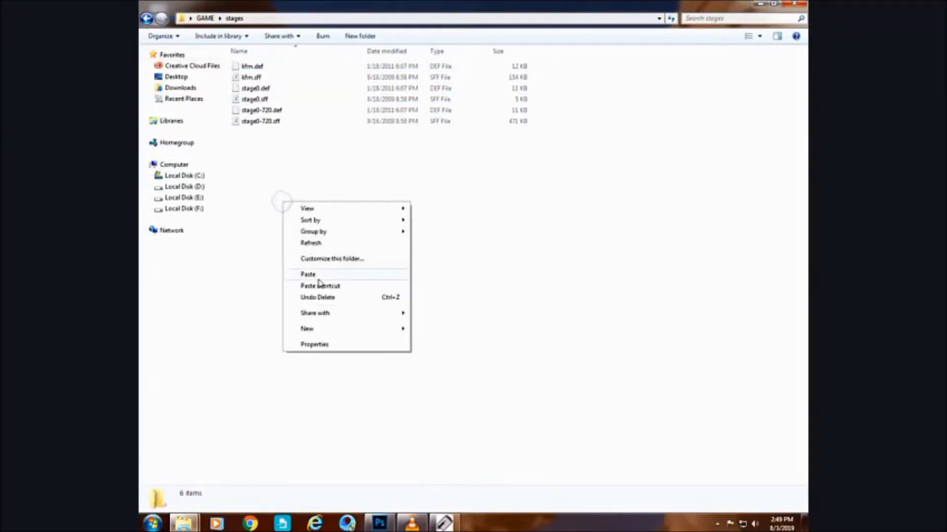
left_click(311, 275)
left_click(318, 281)
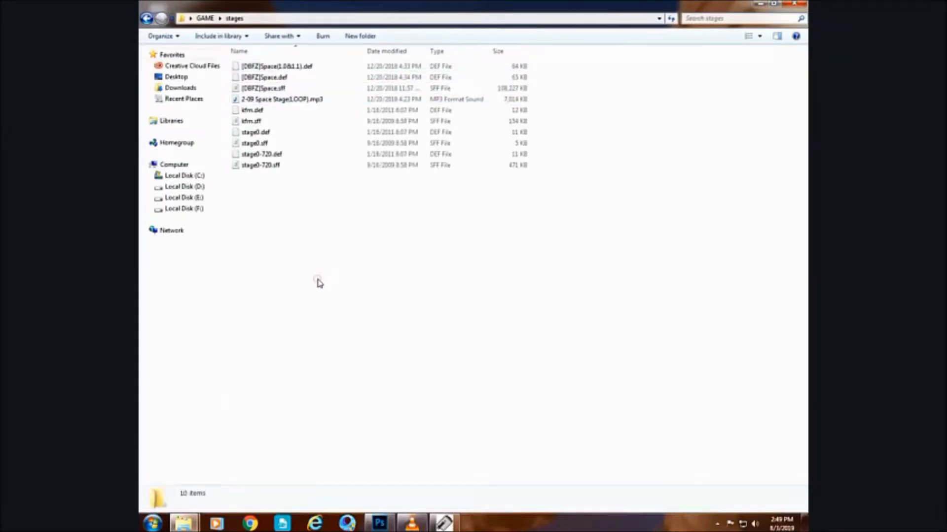
- Delete the six default kfm, stage0 and stage0-720 files from the GAME stages folder
left_click_drag(307, 229, 275, 113)
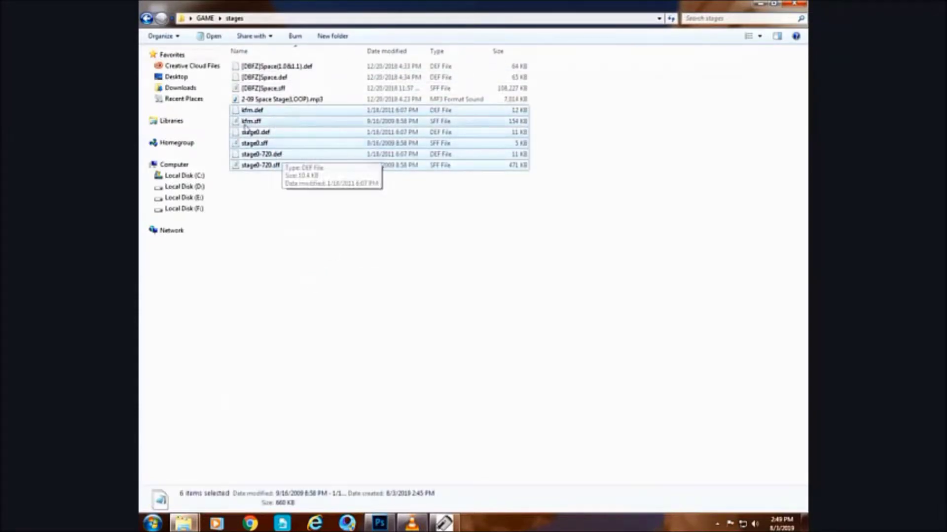
key("Delete")
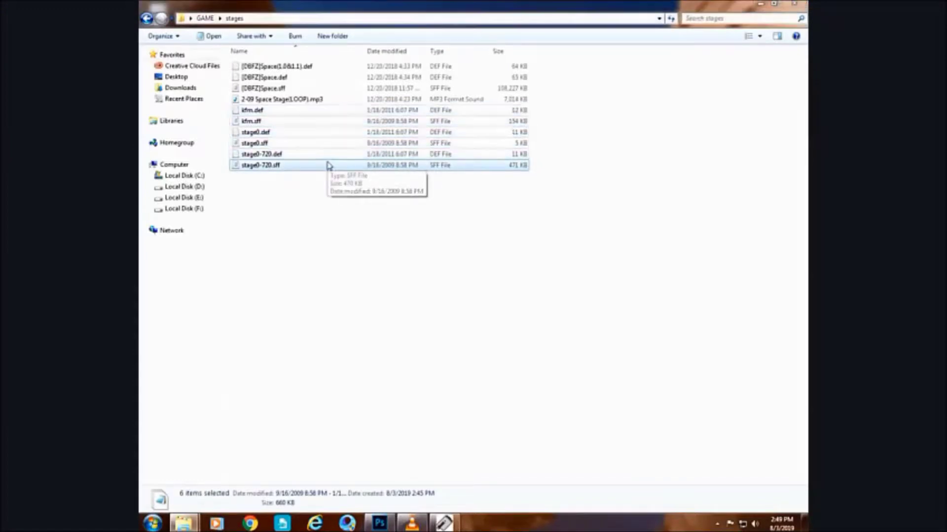
key("Return")
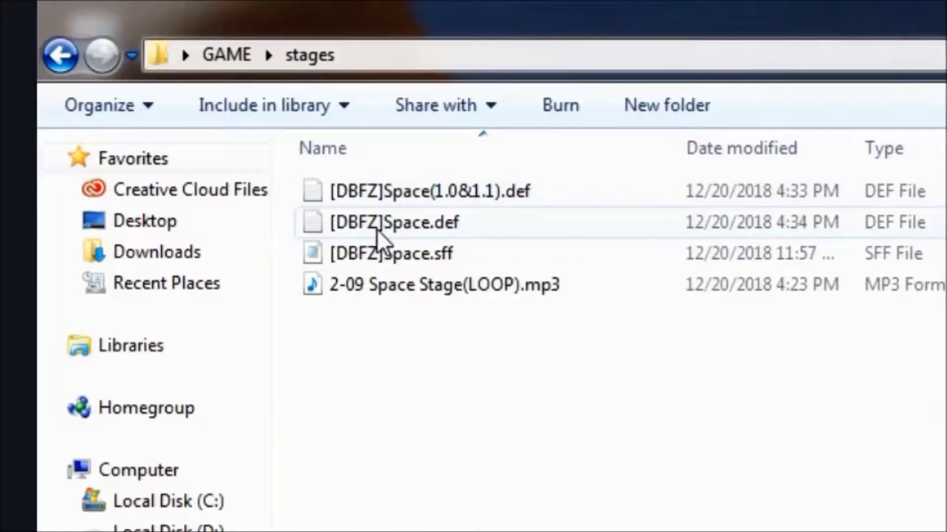
- Set the fight's stage to [DBFZ]Space, matching the .def file's name, and enable hiding the chars names and pictures
left_click(471, 231)
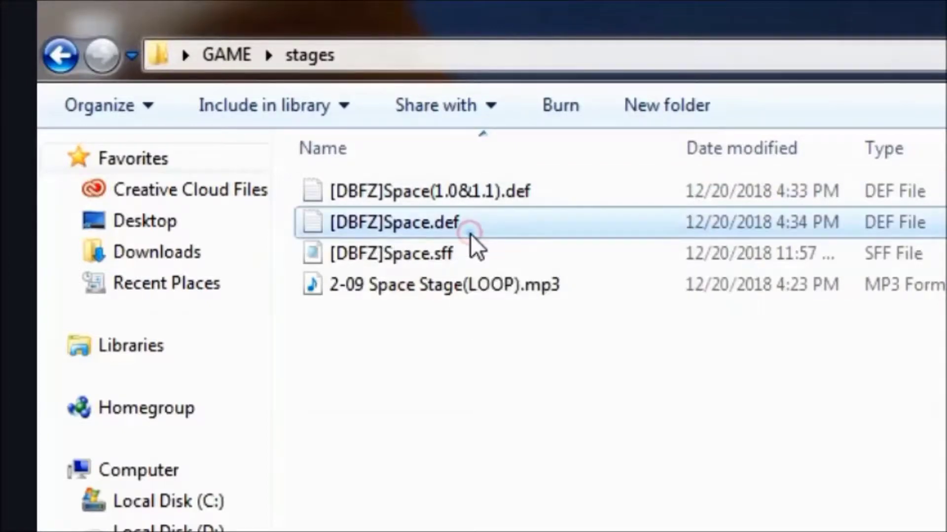
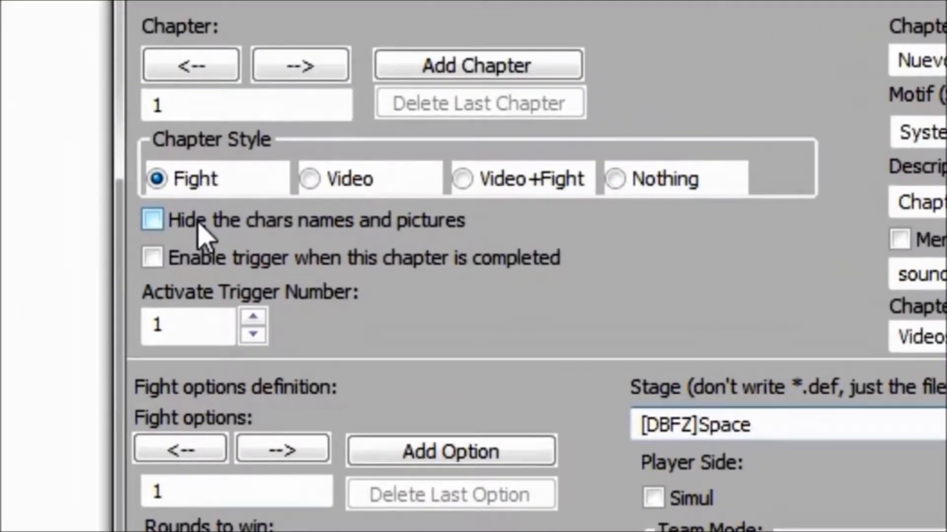
left_click(203, 233)
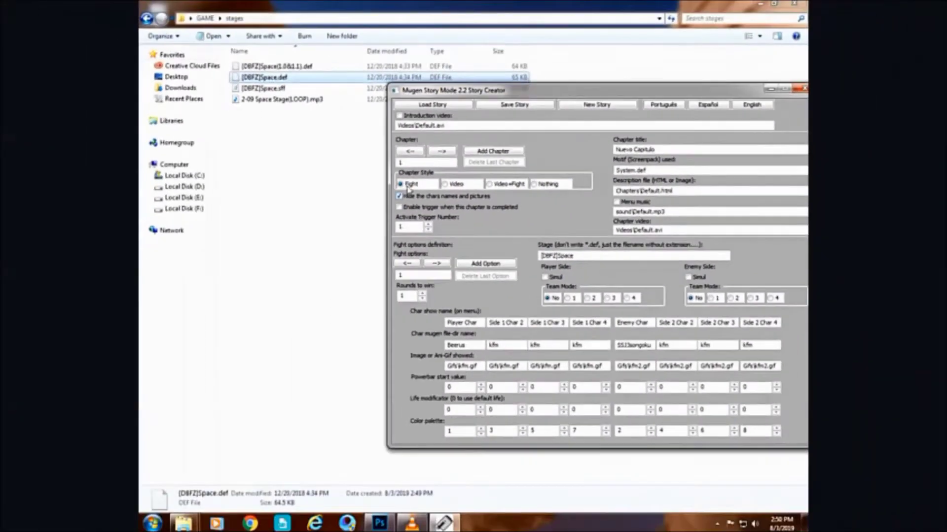
- Return to the GAME folder, launch MugenStoryMode.exe and open Default Story to check the chapter screen
left_click(147, 19)
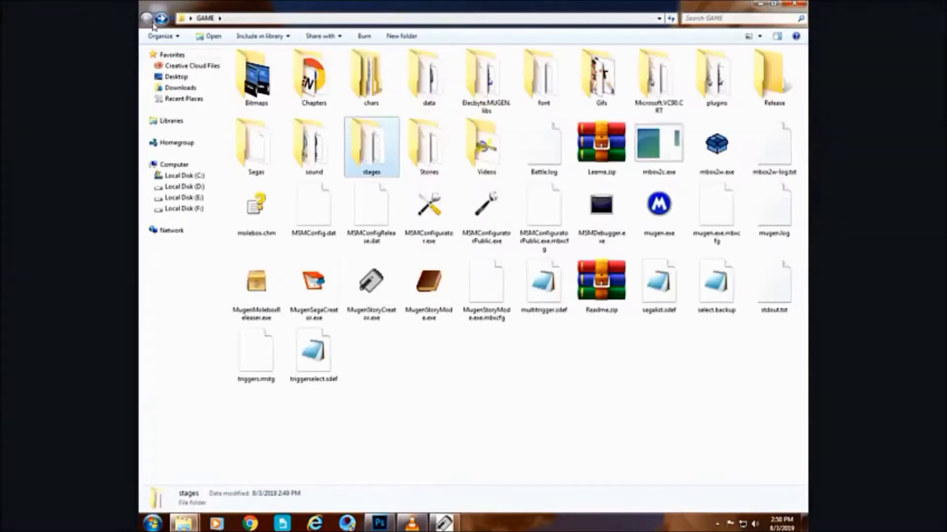
double_click(434, 282)
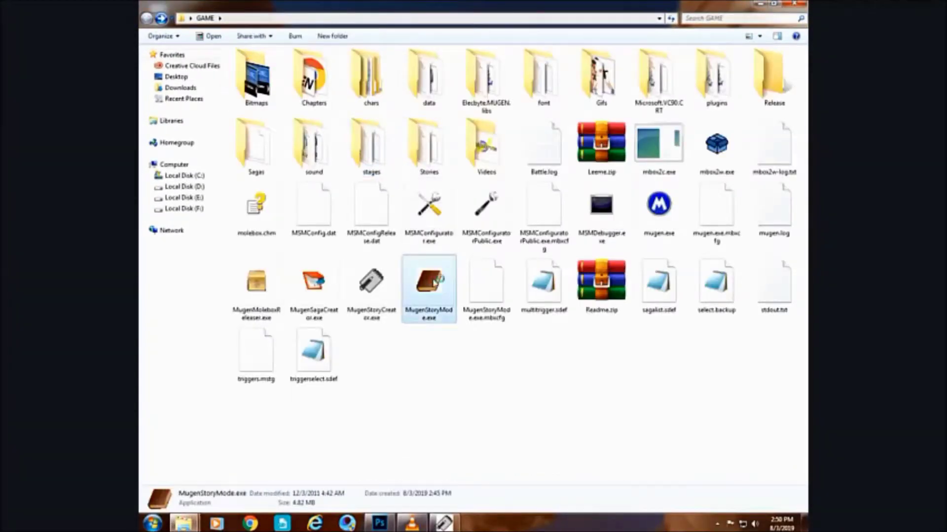
key("Return")
key("Return")
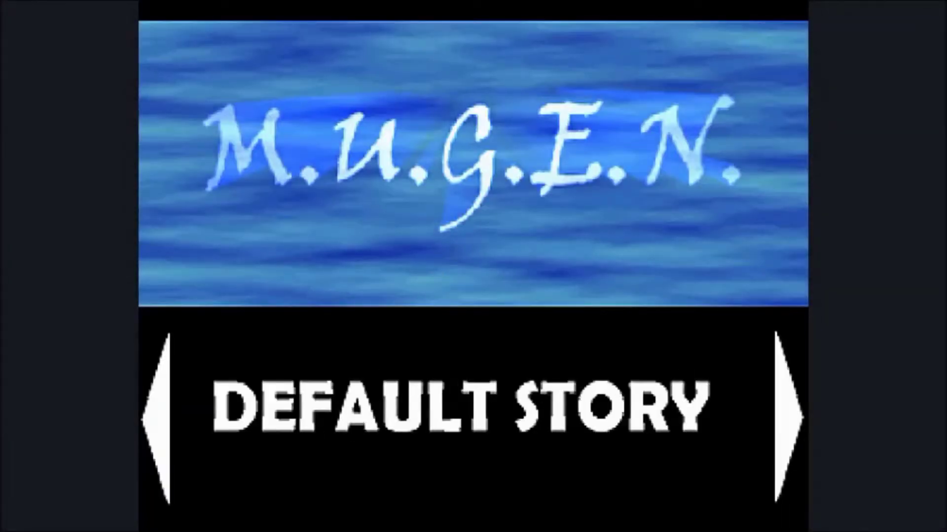
key("Return")
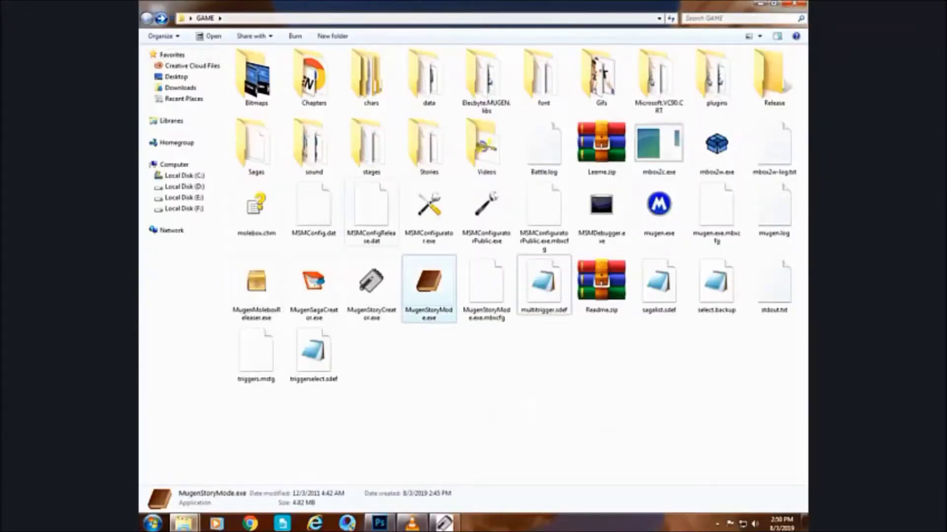
left_click(421, 369)
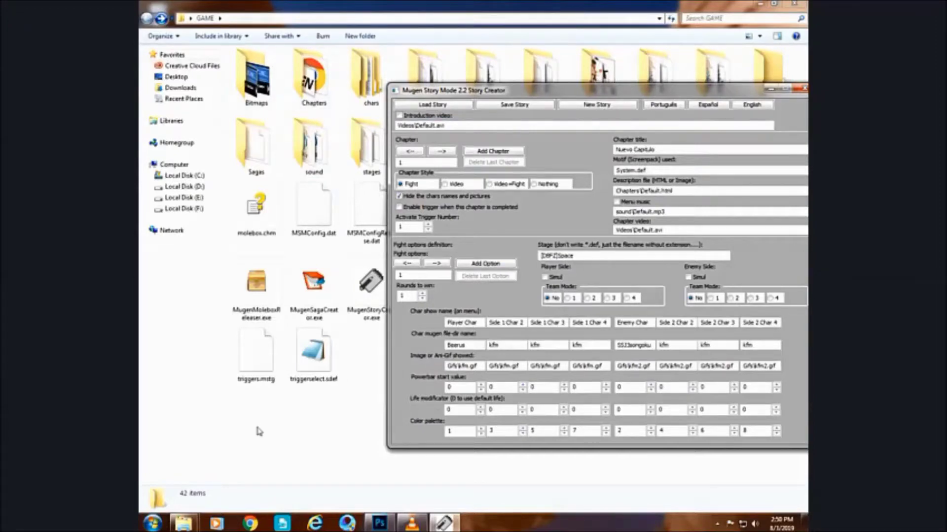
- Open the Start Screen folder in Game Resources and preview the Start.png image
mouse_move(184, 522)
left_click(338, 451)
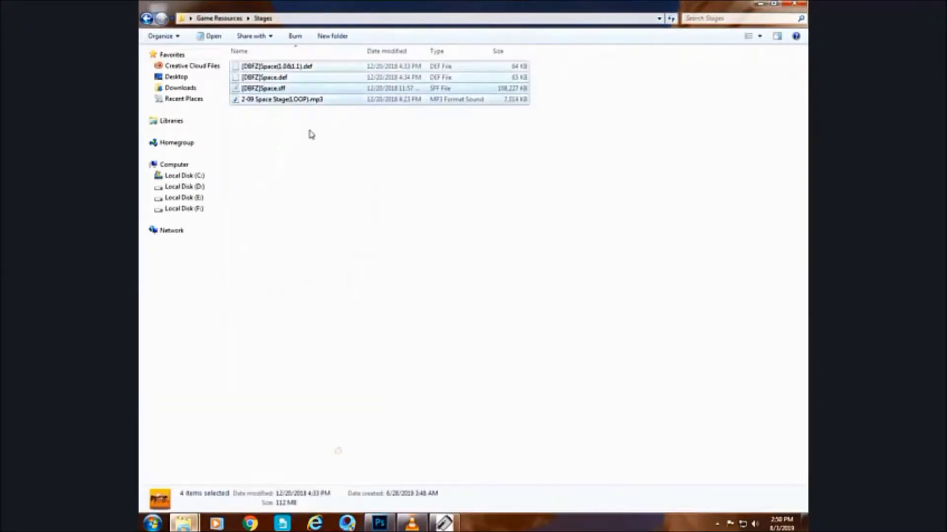
left_click(146, 18)
double_click(282, 110)
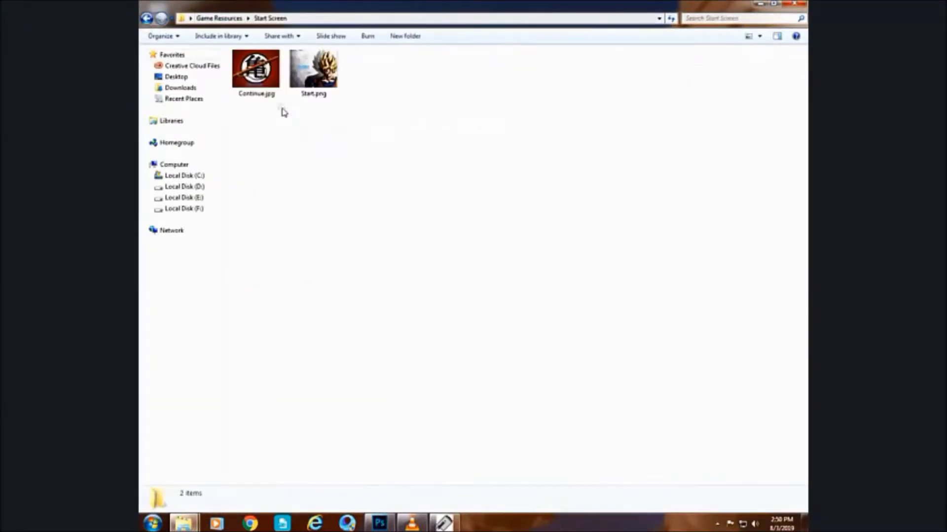
double_click(314, 72)
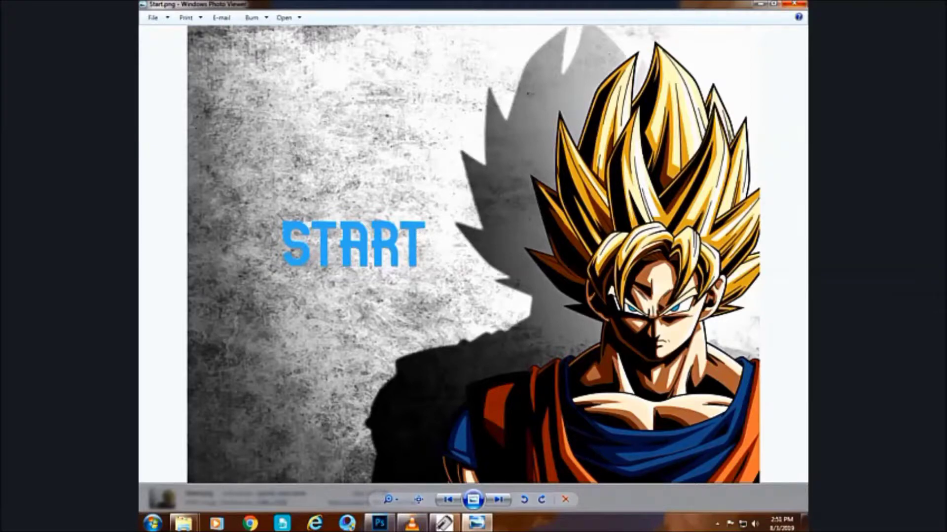
key("alt+F4")
- Copy Start.png from the Start Screen folder into the Chapters folder of GAME
right_click(332, 81)
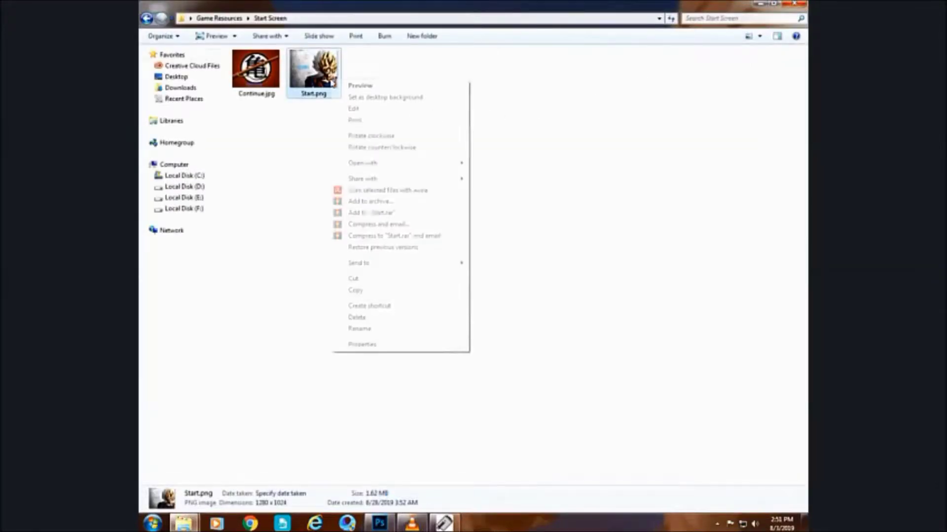
left_click(356, 291)
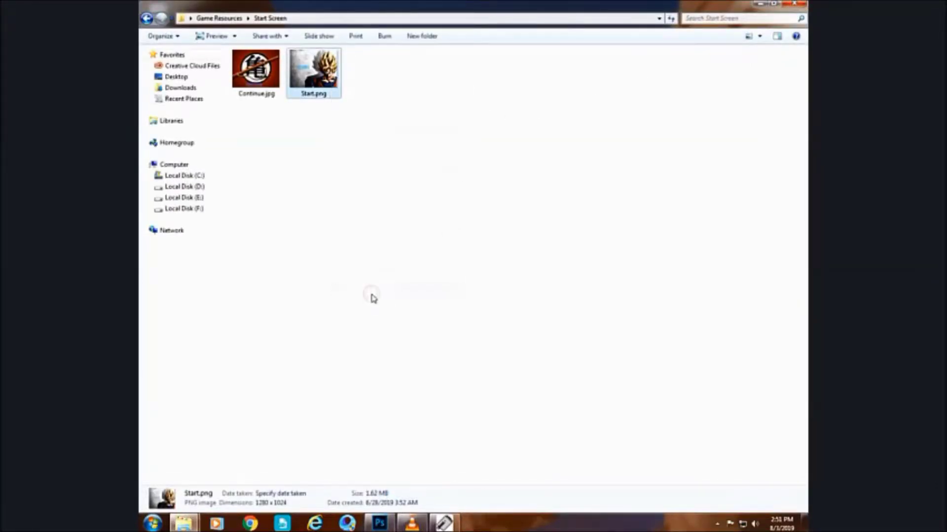
mouse_move(183, 522)
left_click(200, 475)
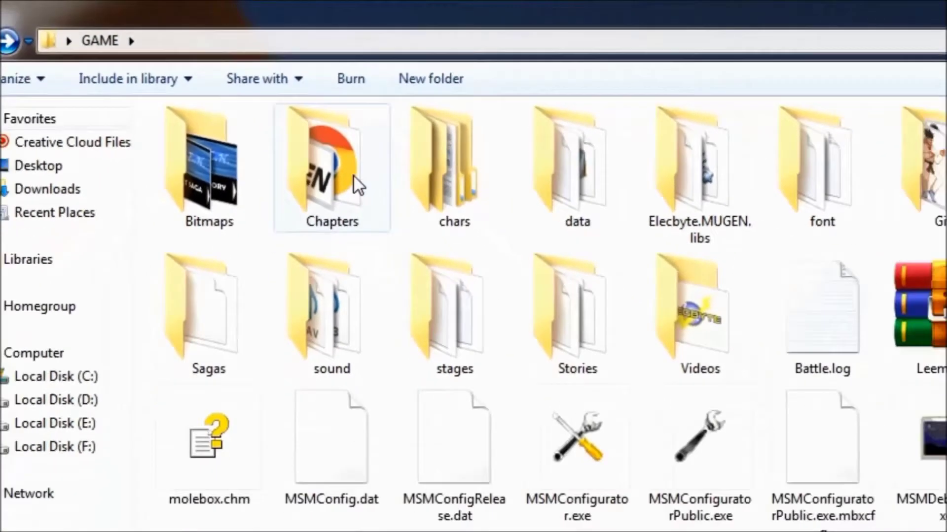
double_click(377, 242)
right_click(323, 169)
left_click(362, 246)
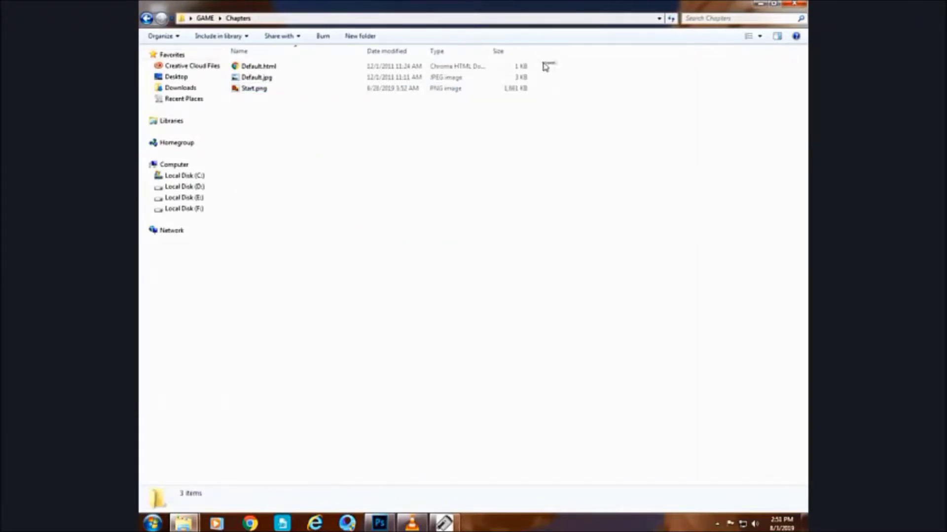
- Delete Default.html and Default.jpg from the Chapters folder
left_click_drag(545, 67, 514, 77)
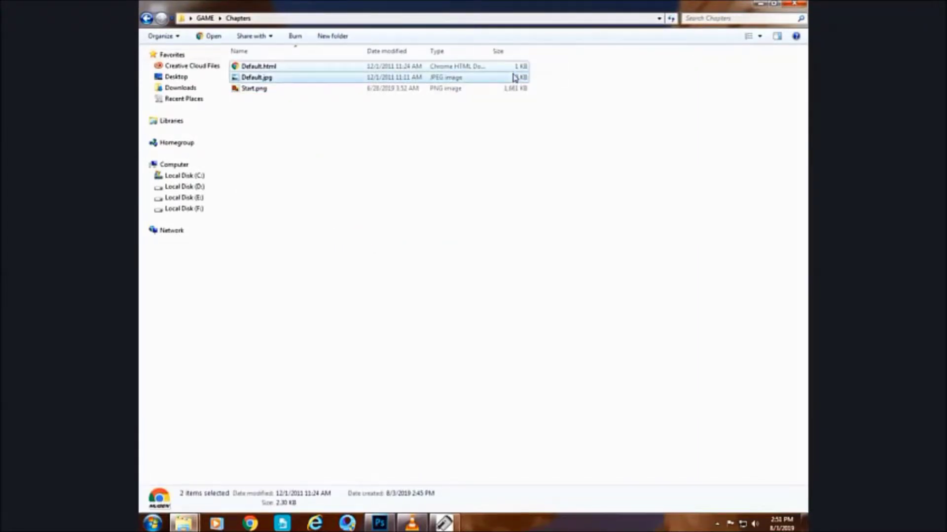
key("Delete")
left_click(514, 268)
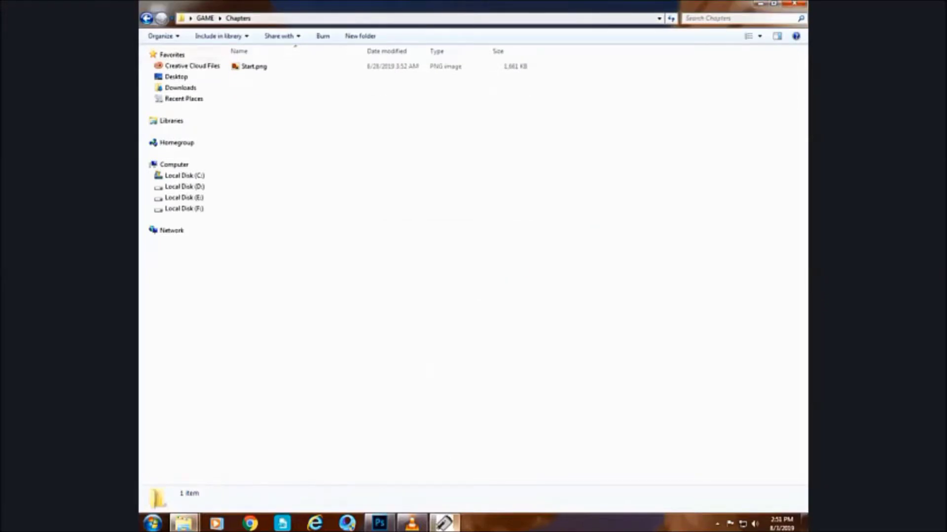
- Change the chapter's description file in Story Creator to Chapters\Start.png, matching the name of the image in the Chapters folder
left_click(444, 522)
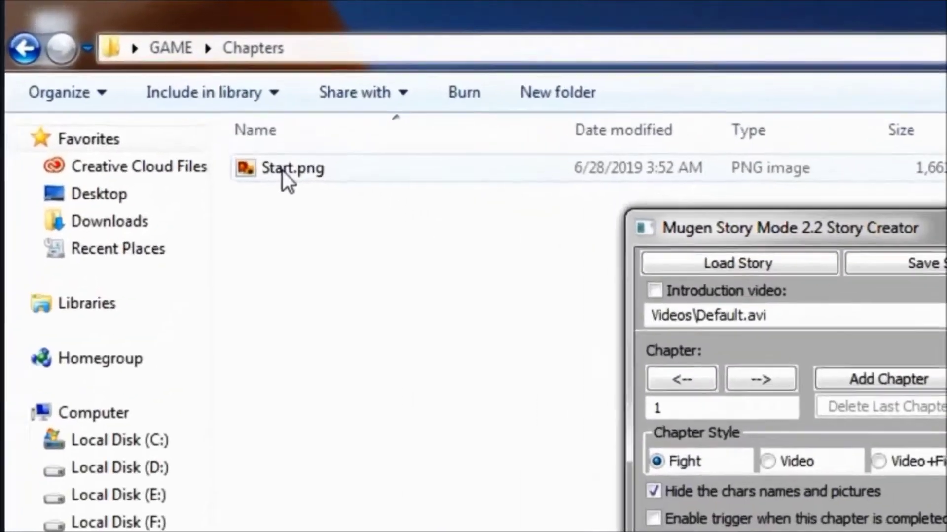
left_click(250, 68)
right_click(250, 67)
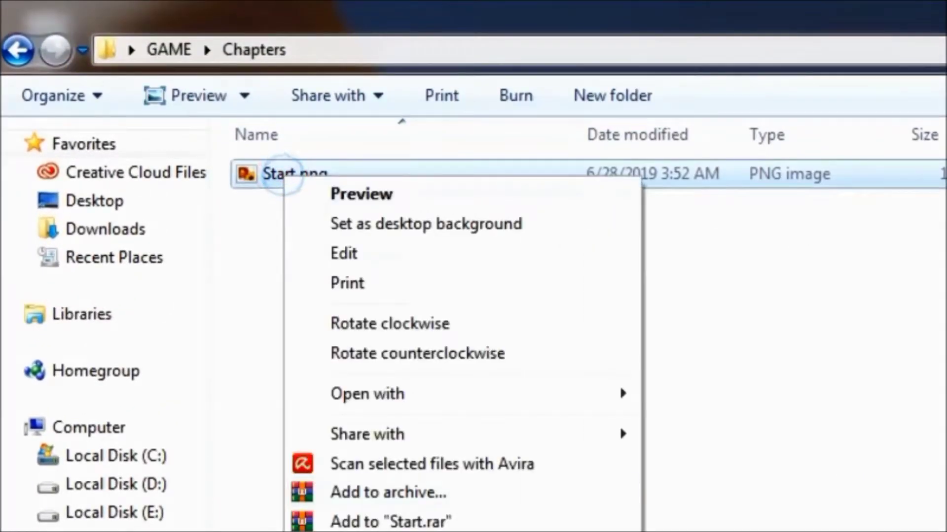
key("m")
left_click(330, 180)
left_click_drag(329, 180, 256, 182)
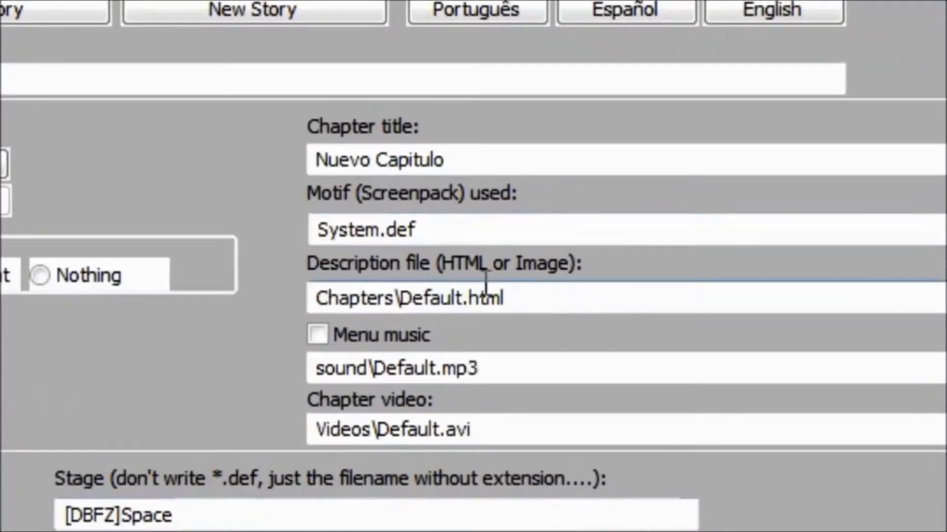
mouse_move(521, 297)
left_mouse_down()
mouse_move(258, 293)
mouse_move(520, 298)
left_mouse_up()
key("BackSpace")
key("BackSpace")
key("BackSpace")
key("BackSpace")
key("BackSpace")
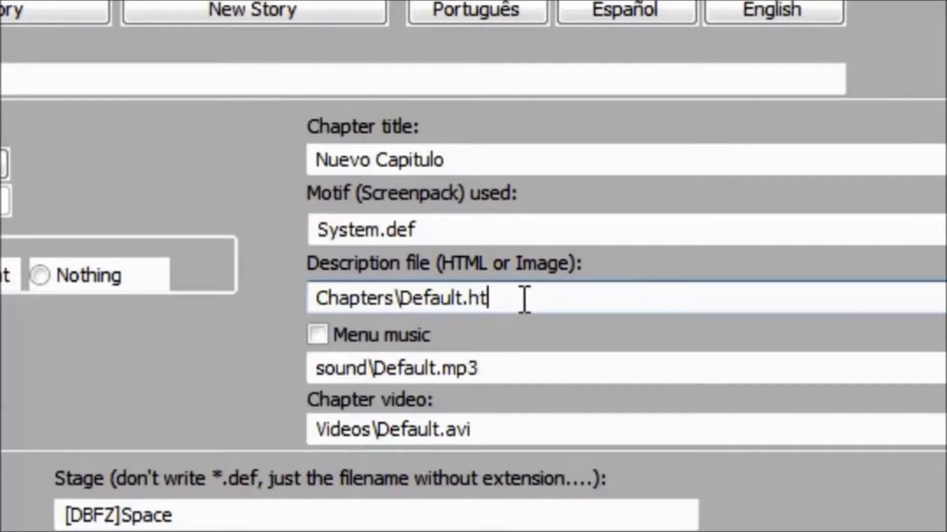
key("BackSpace")
key("BackSpace")
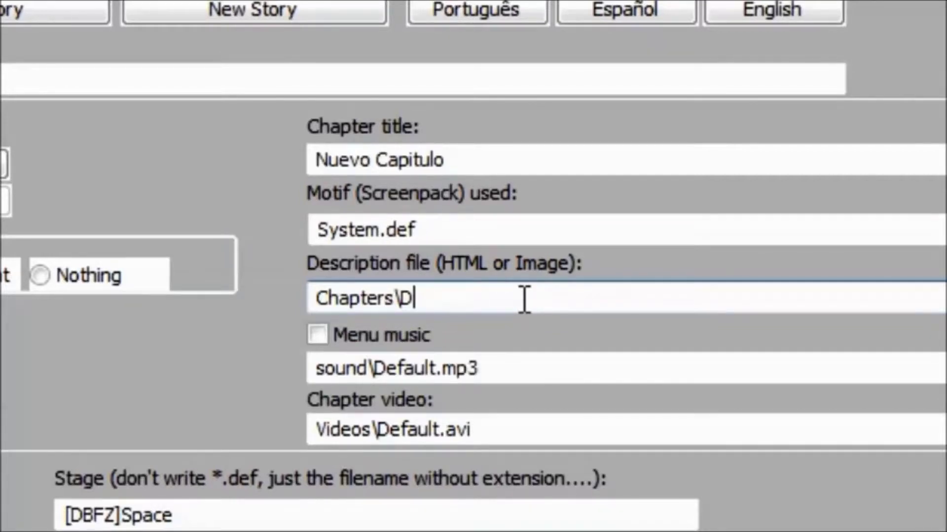
type("Start.png")
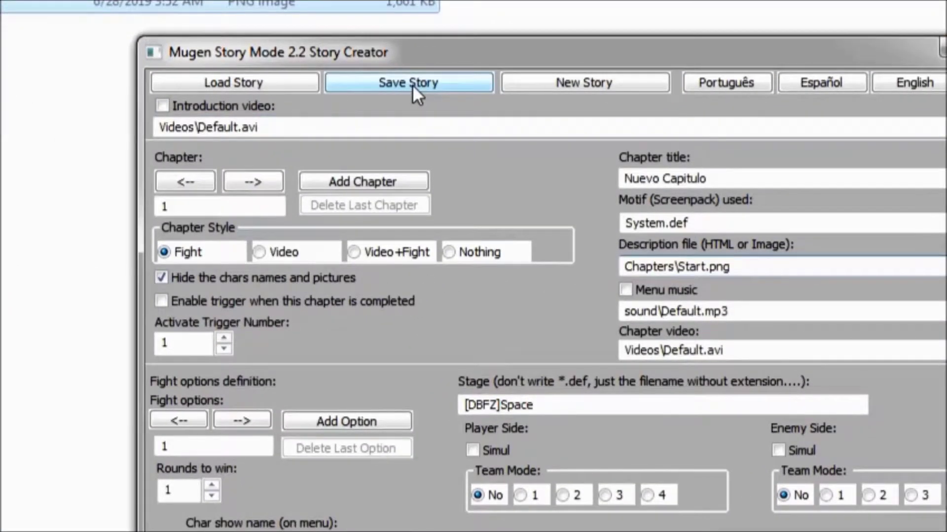
- Save the story as Default.mhd in the Stories folder, replacing the existing file, and close Story Creator
left_click(412, 85)
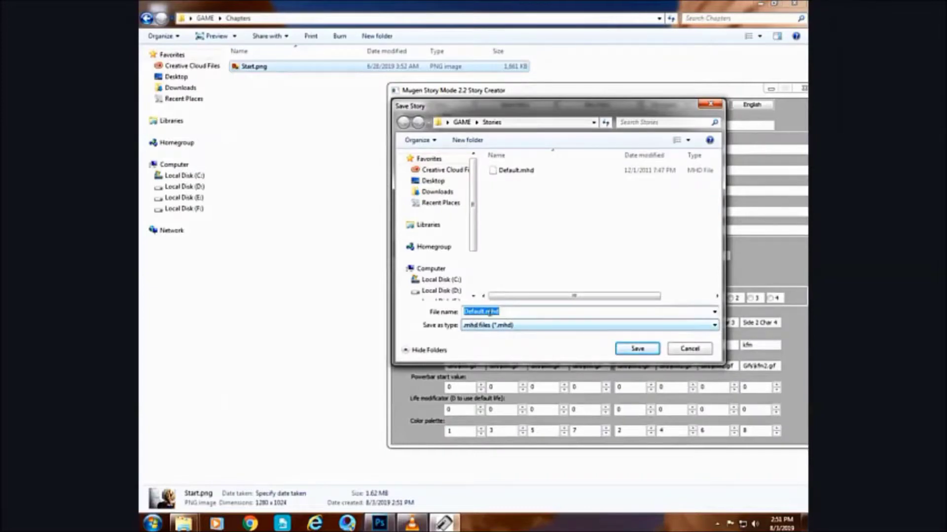
left_click(626, 356)
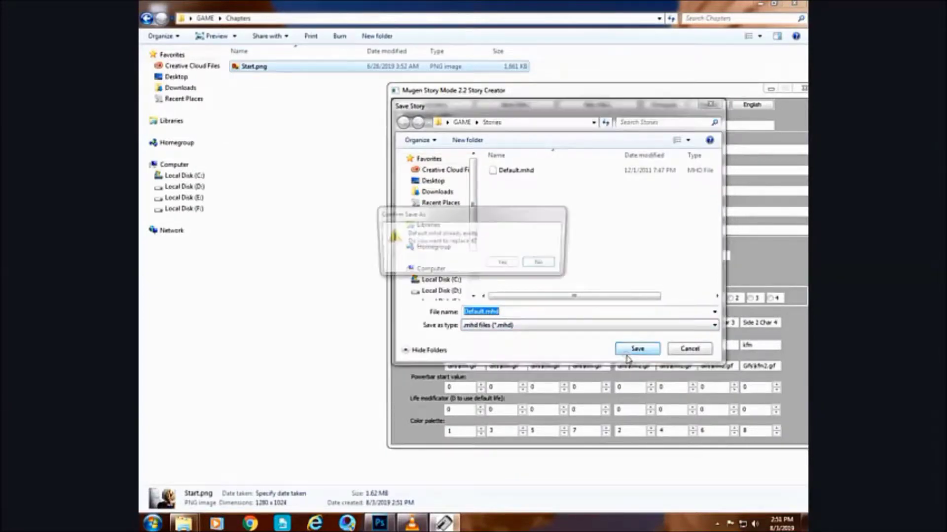
left_click(503, 266)
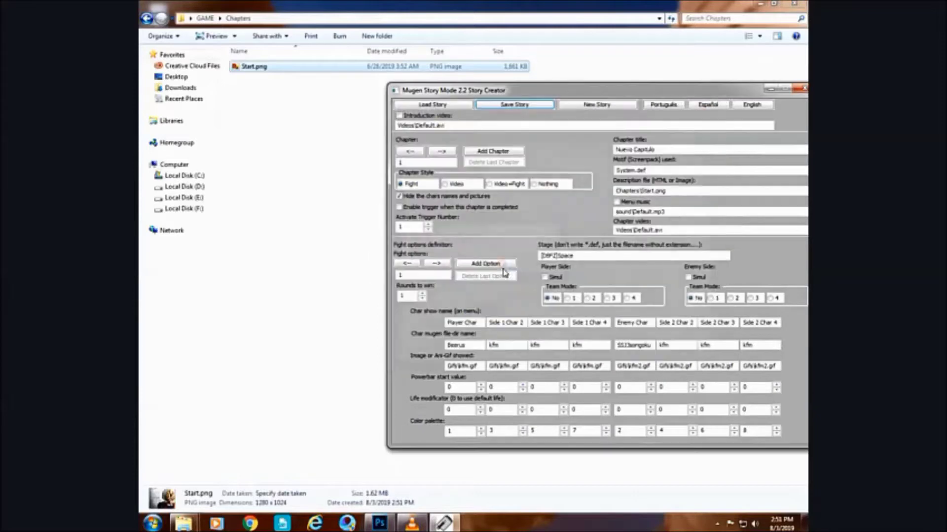
left_click(802, 91)
- Launch MugenStoryMode.exe from the GAME folder and start the Default Story fight from its Start screen to test it
left_click(147, 18)
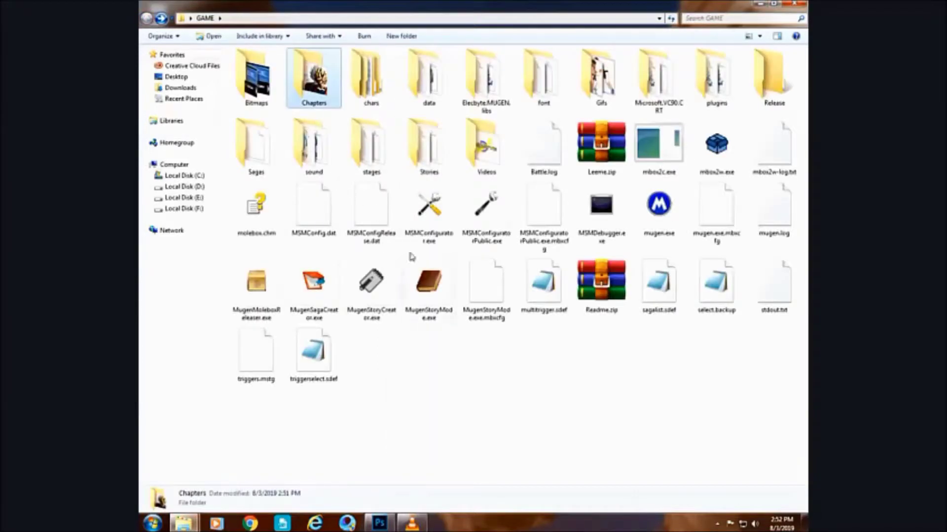
double_click(440, 286)
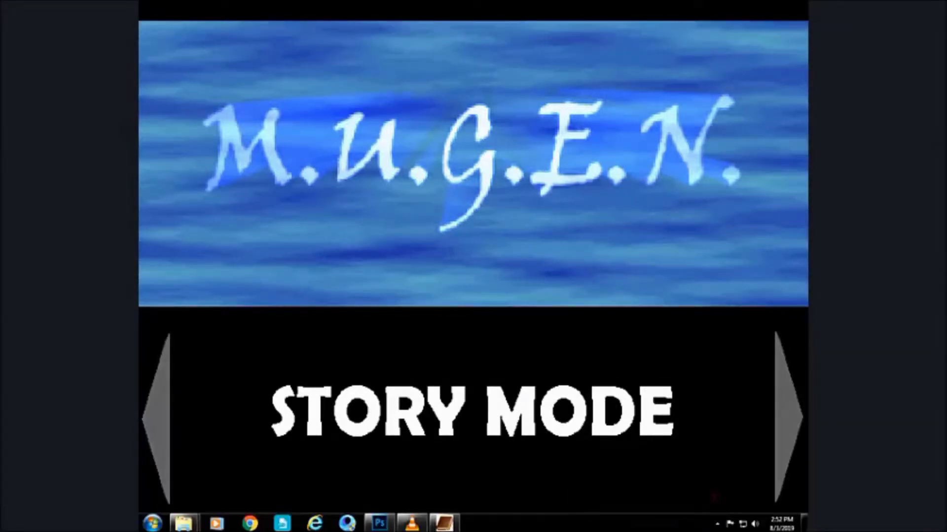
key("Return")
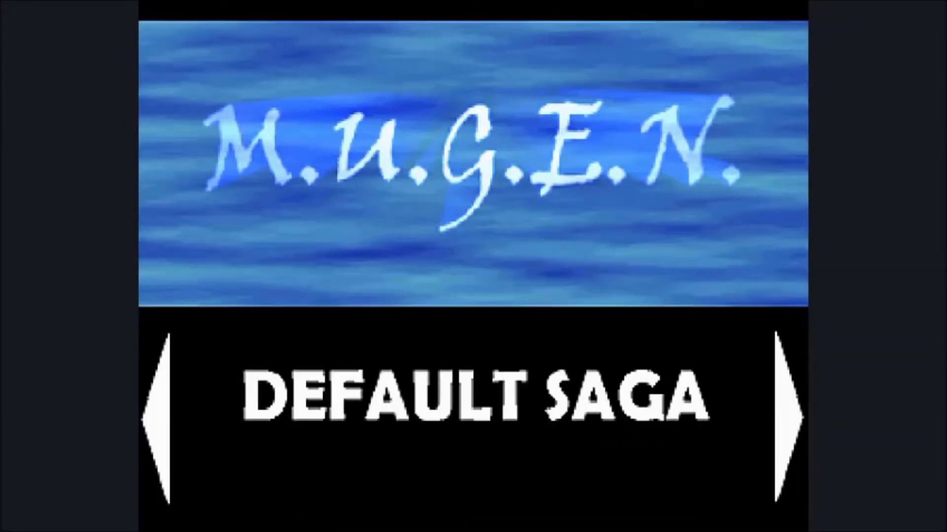
key("Right")
key("Return")
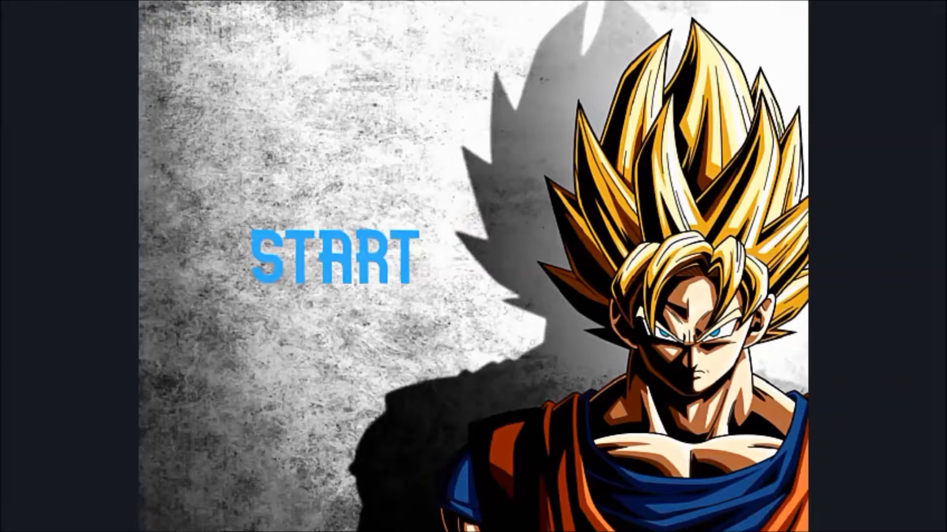
key("Return")
key("Right")
key("Right")
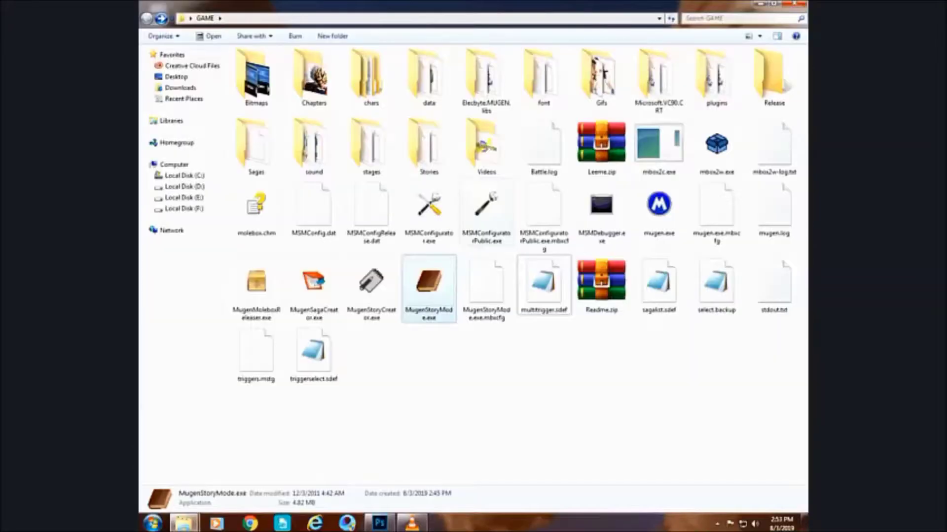
left_click(466, 363)
right_click(466, 363)
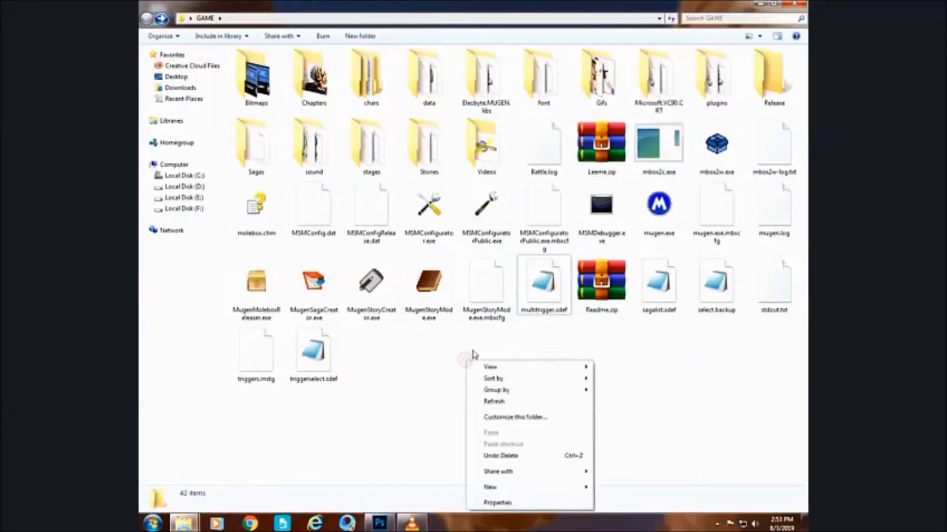
- Launch MugenStoryCreator.exe and set the player character's mugen file-dir name to GohanZ2, copied from its folder name in chars
left_click(522, 400)
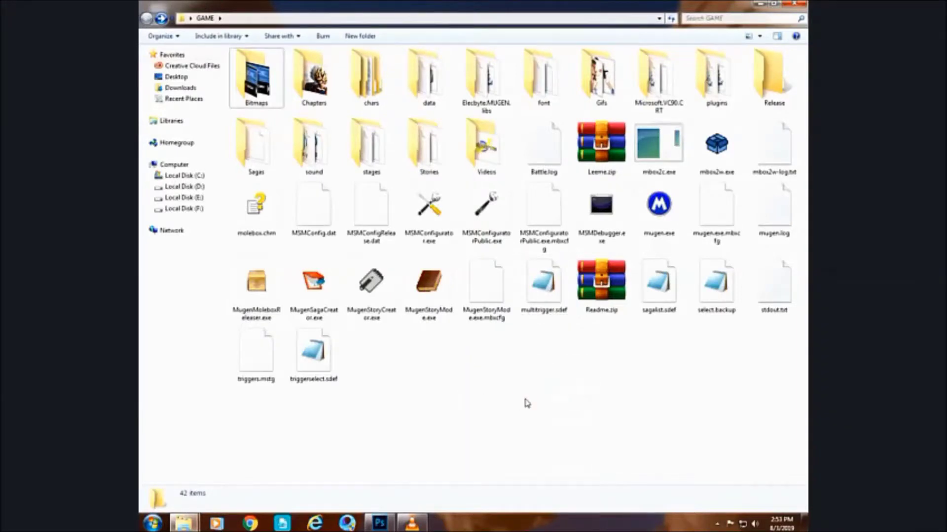
double_click(397, 277)
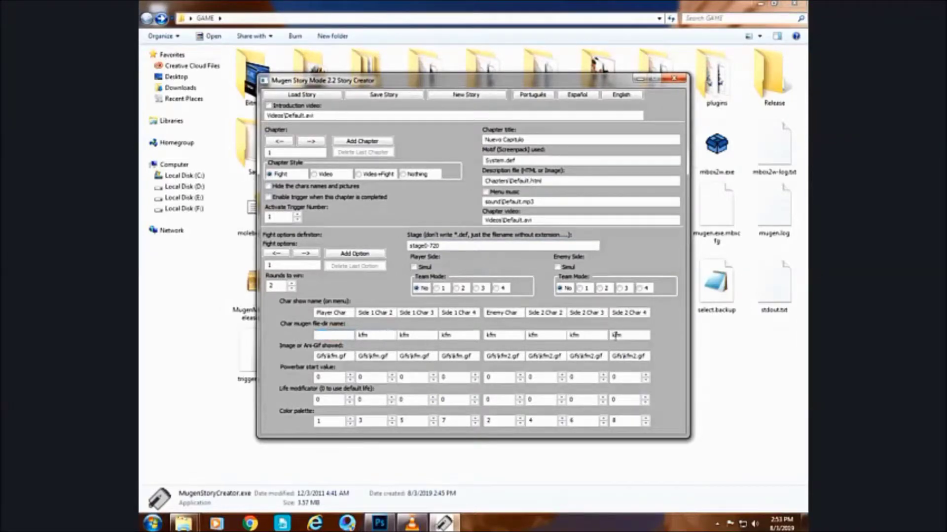
key("alt+F4")
double_click(369, 79)
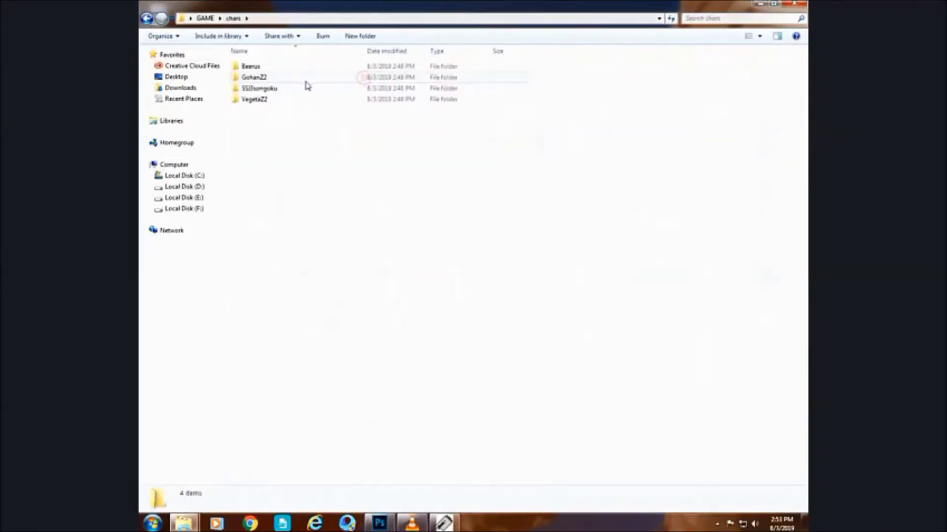
left_click(268, 79)
right_click(266, 81)
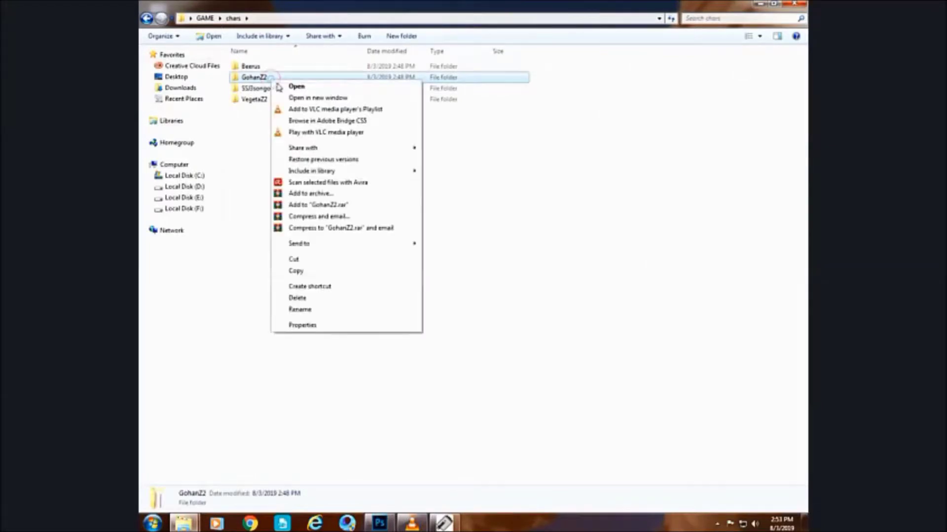
left_click(318, 311)
key("ctrl+c")
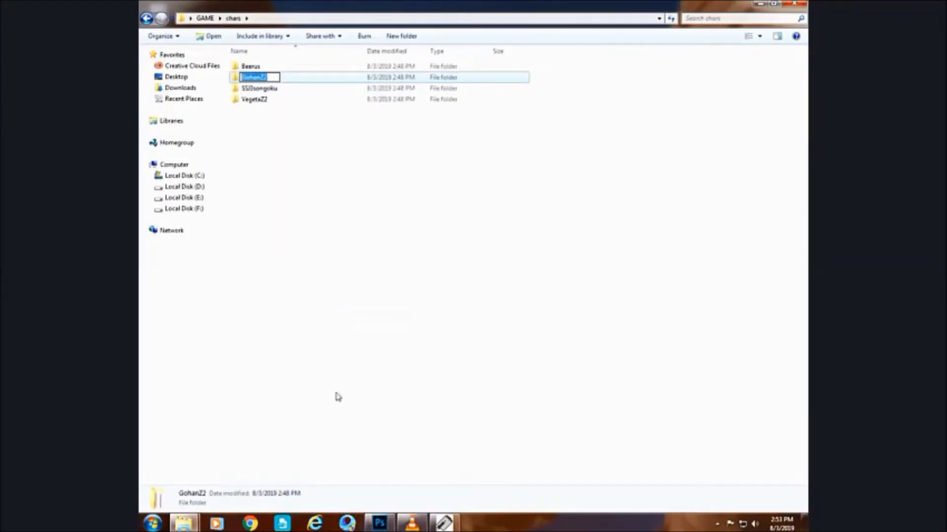
key("alt+Tab")
left_click(282, 383)
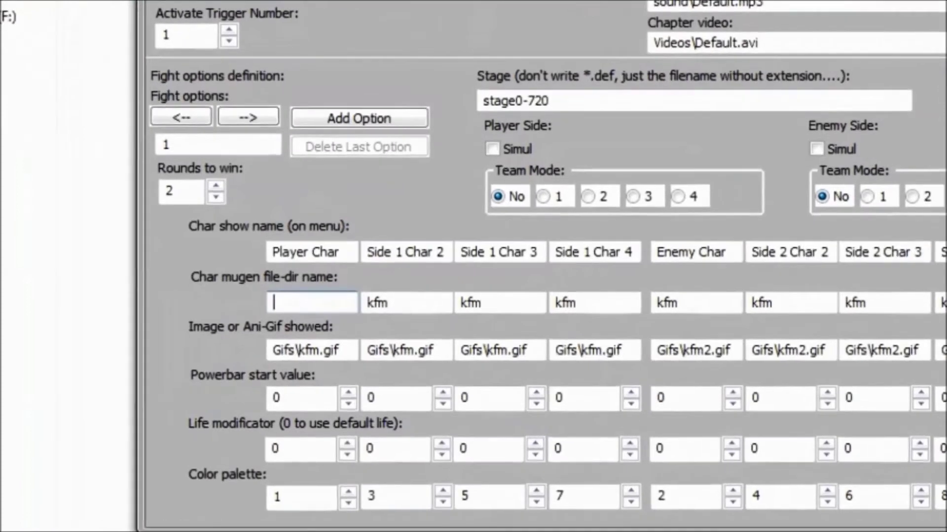
key("ctrl+v")
- Set the enemy character's mugen file-dir name to VegetaZ2, copied from its folder name in chars
double_click(693, 301)
key("BackSpace")
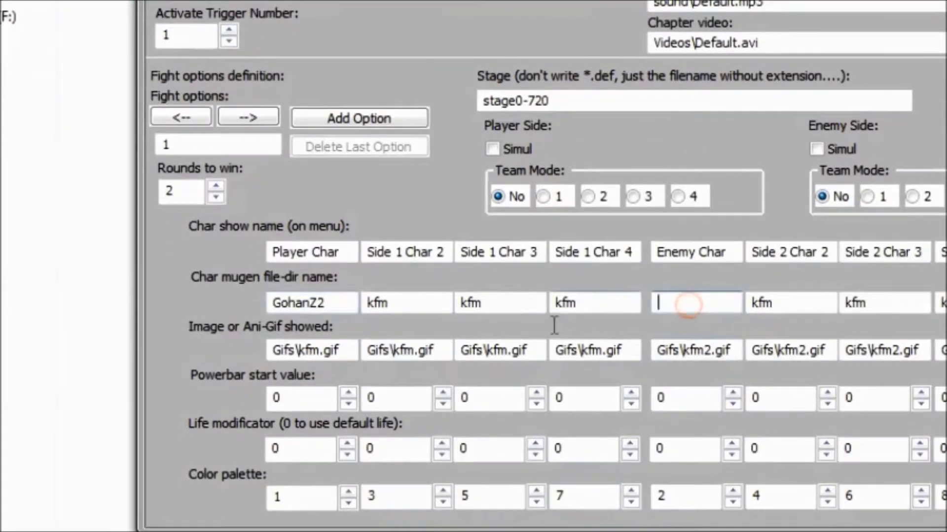
key("alt+Tab")
left_click(320, 101)
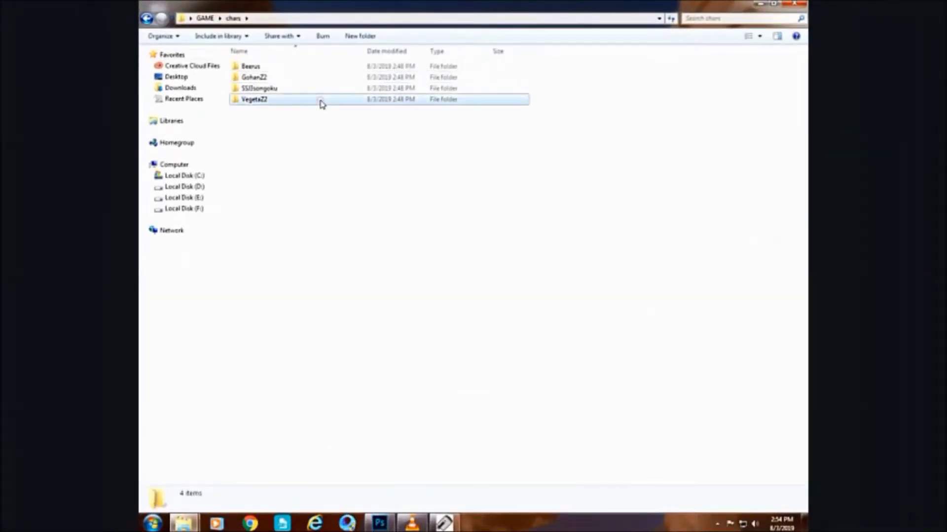
right_click(321, 102)
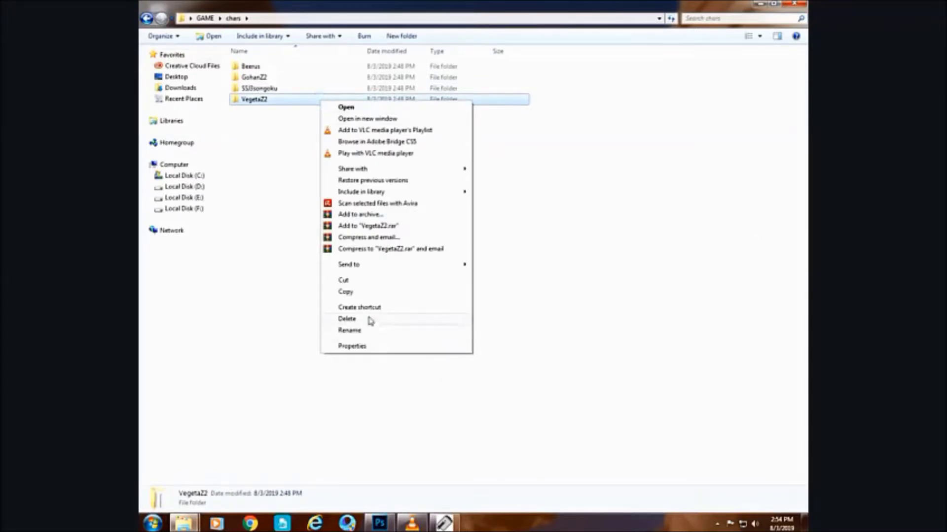
left_click(375, 332)
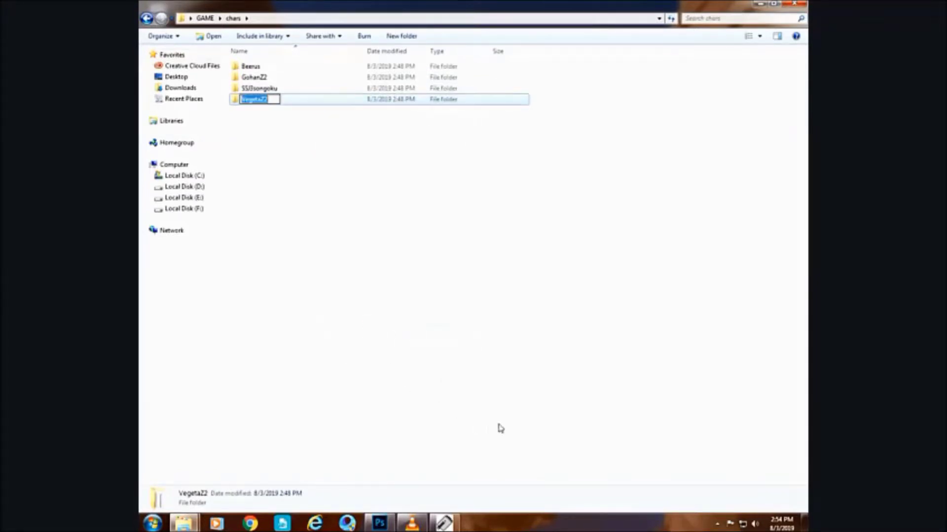
left_click(445, 523)
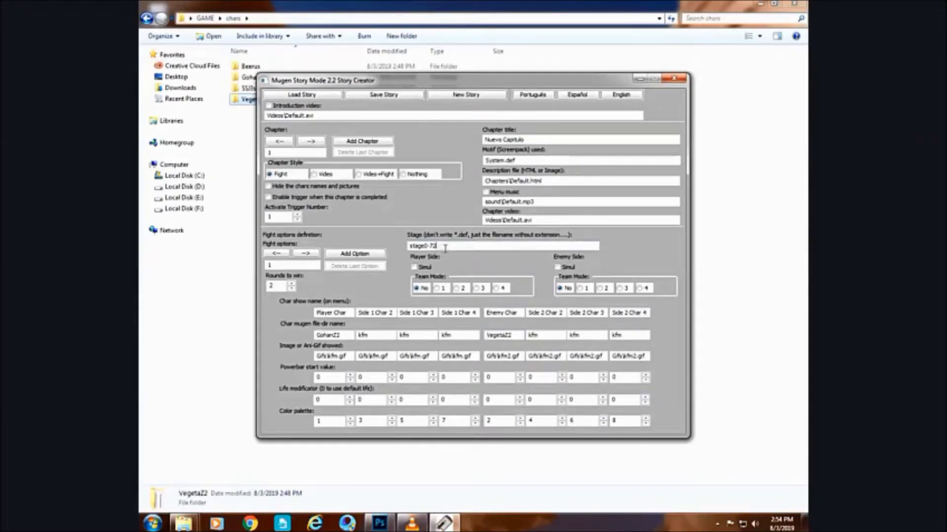
- Set the fight's stage to [DBFZ]Space, copying the name of the .def file in the stages folder without its extension
left_click(147, 20)
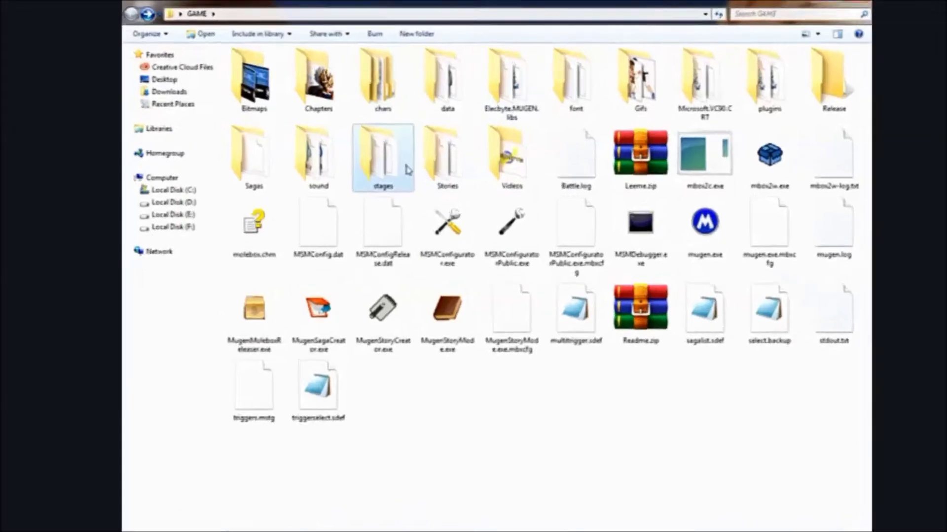
double_click(387, 151)
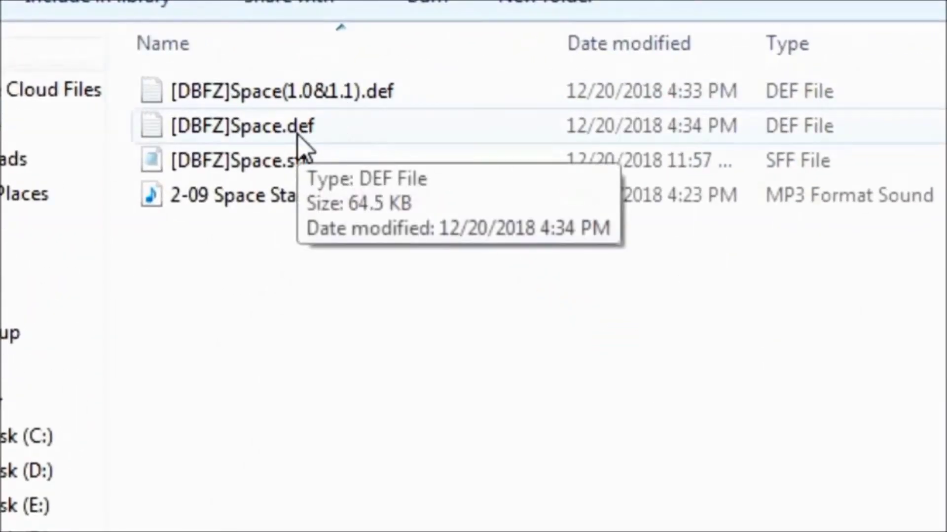
left_click(302, 142)
right_click(298, 132)
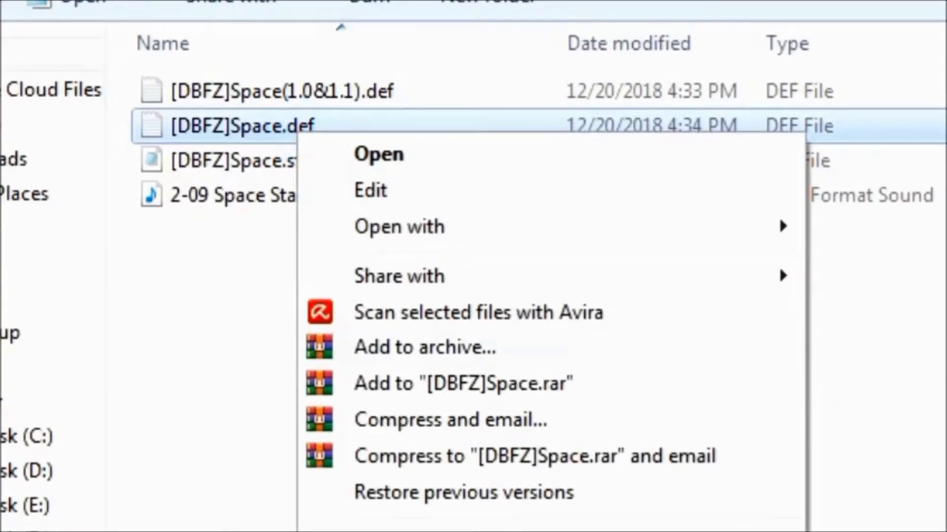
key("m")
key("ctrl+c")
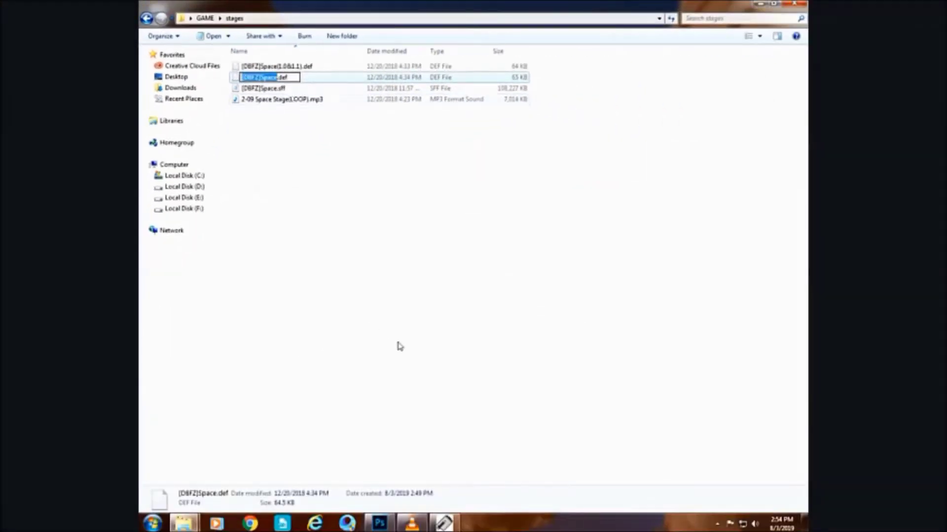
left_click(444, 523)
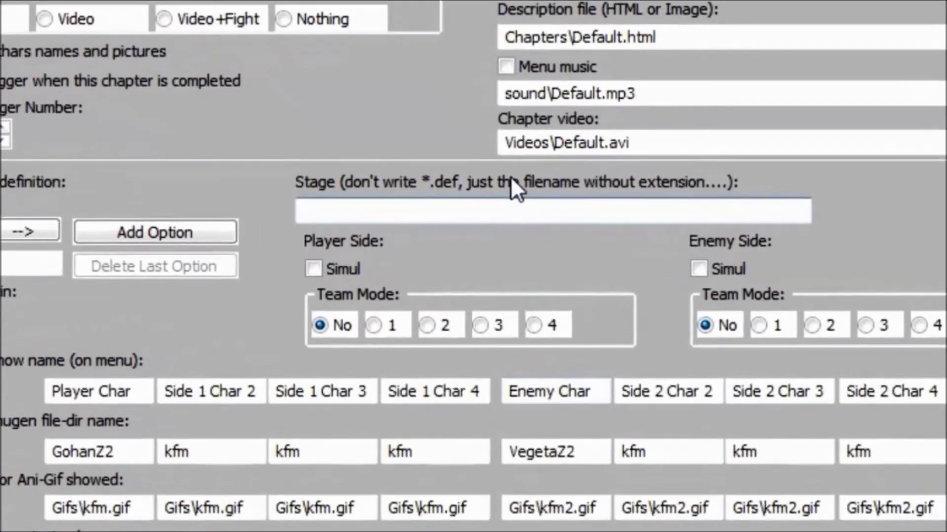
key("ctrl+v")
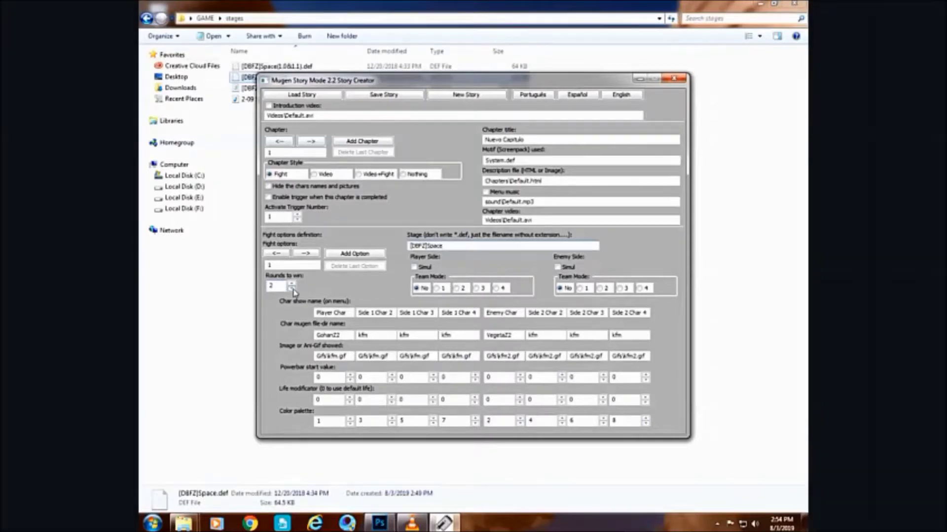
- Set the rounds to win to 1 and hide the characters' names and pictures for this chapter
left_click(293, 289)
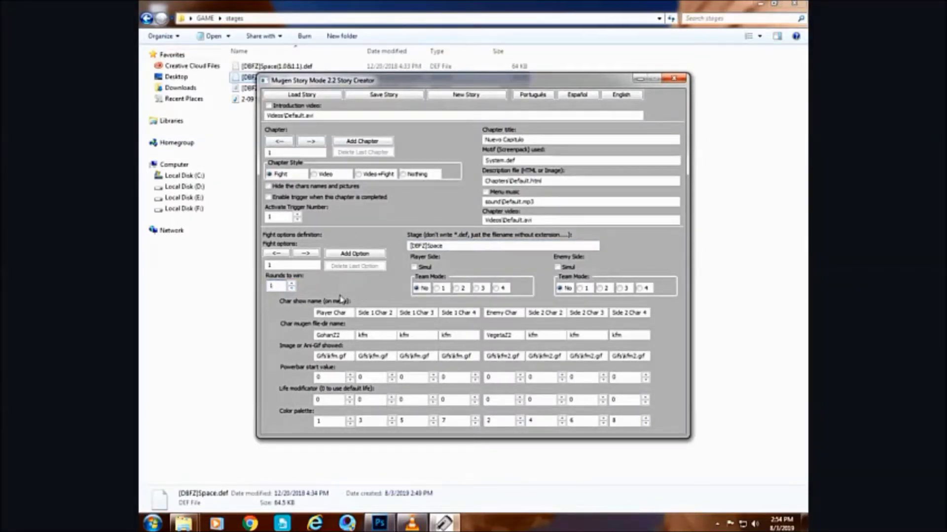
key("shift+Tab")
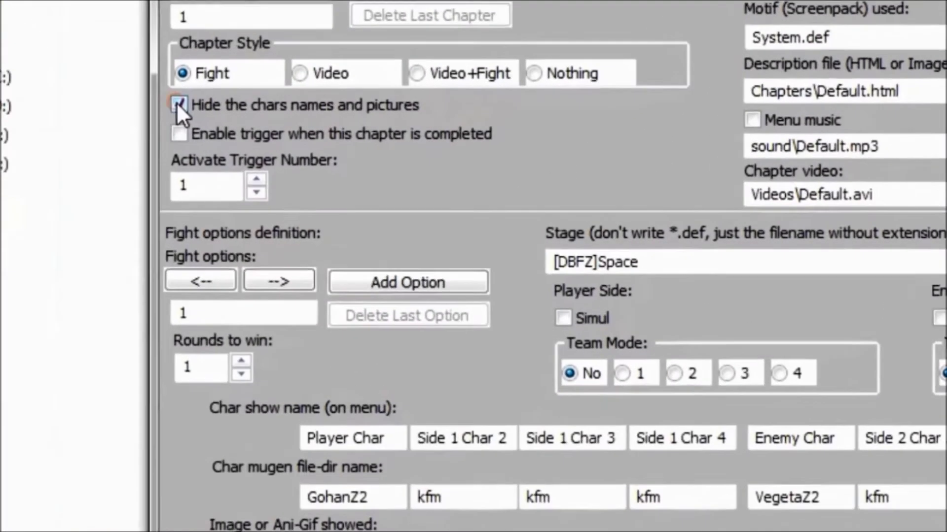
left_click(268, 186)
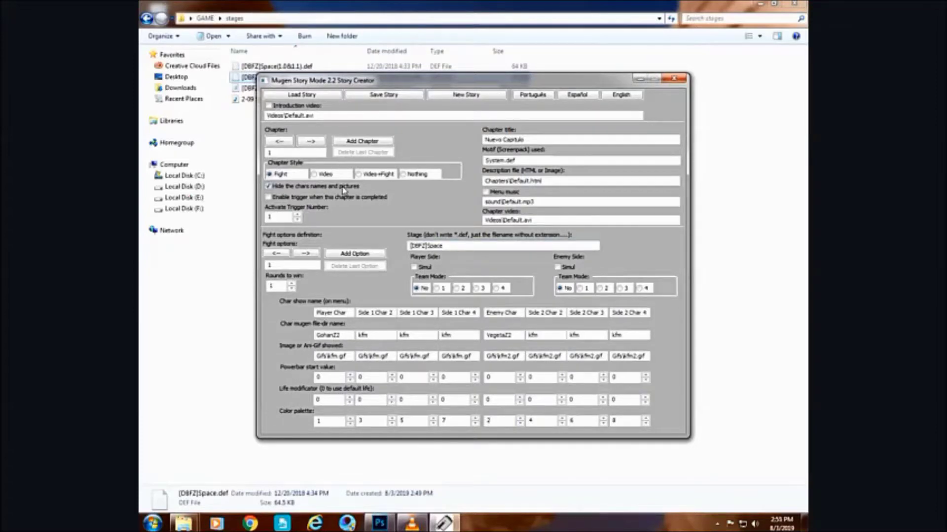
- Change the chapter's description file to Chapters\Start.png, using the name of the image in the Chapters folder
left_click(547, 182)
key("BackSpace")
key("BackSpace")
key("BackSpace")
key("BackSpace")
key("BackSpace")
key("BackSpace")
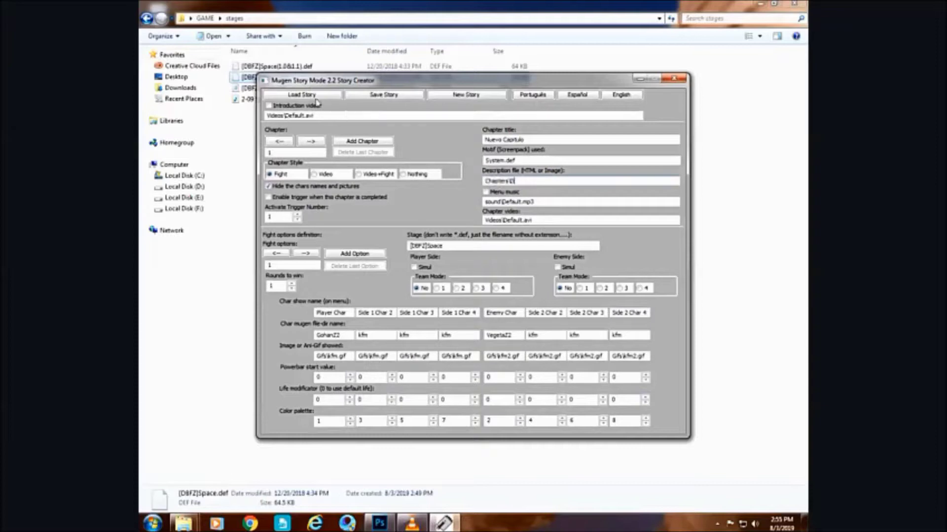
left_click(147, 18)
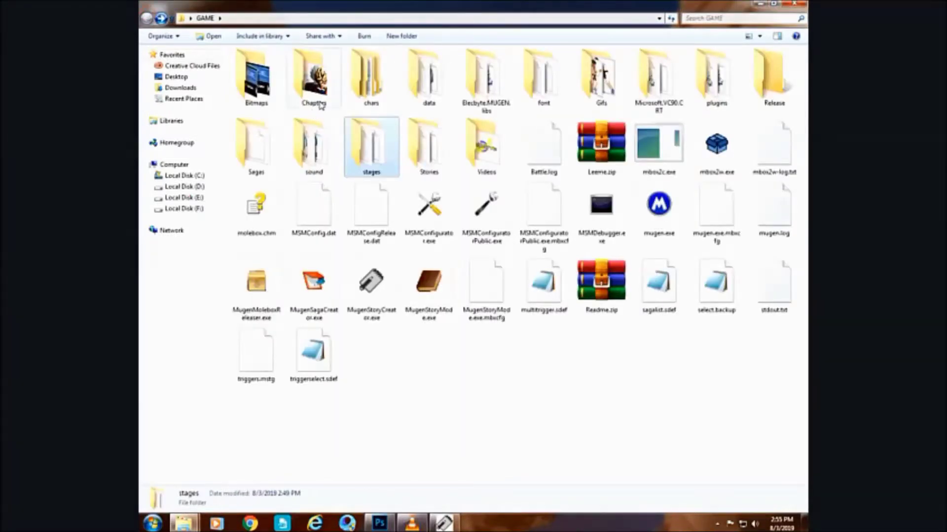
double_click(318, 101)
left_click(267, 86)
right_click(267, 84)
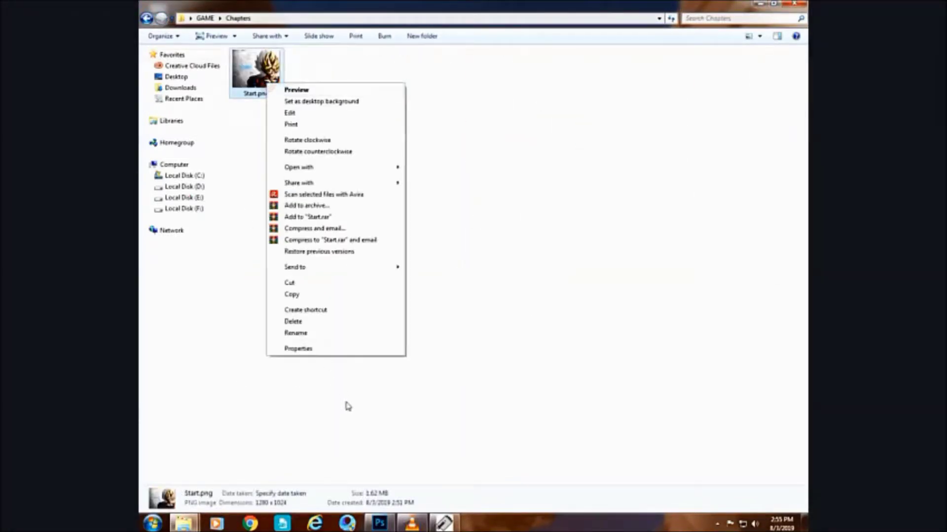
left_click(296, 333)
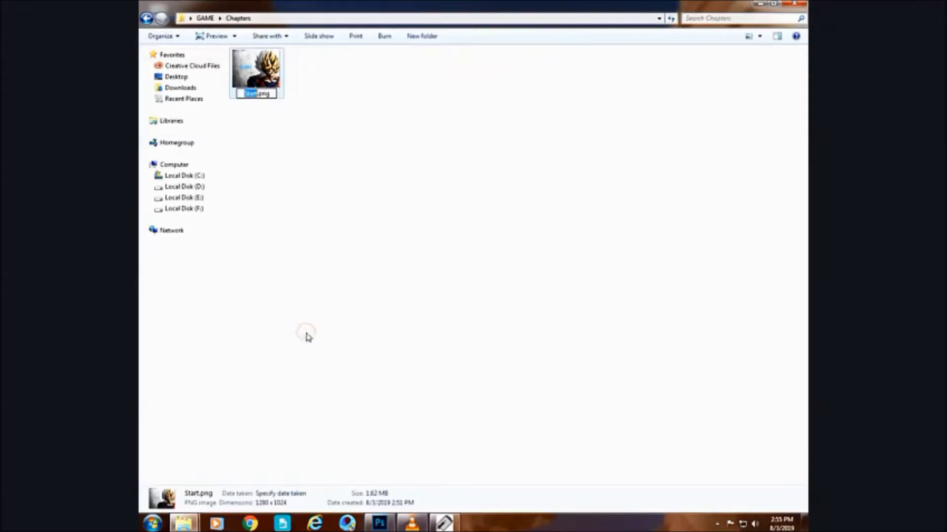
left_click(444, 523)
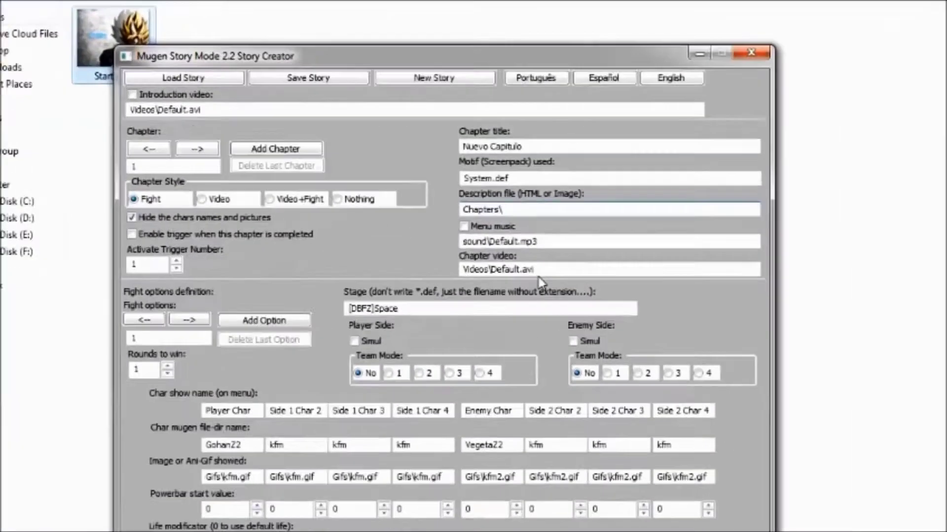
type("Start.png")
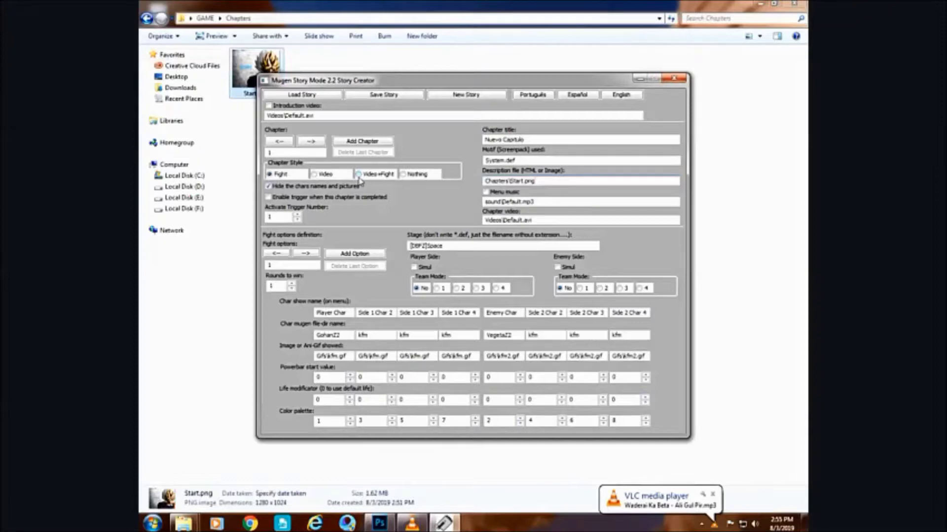
- Save the new story in the Stories folder under the name 2 and close Story Creator
left_click(383, 96)
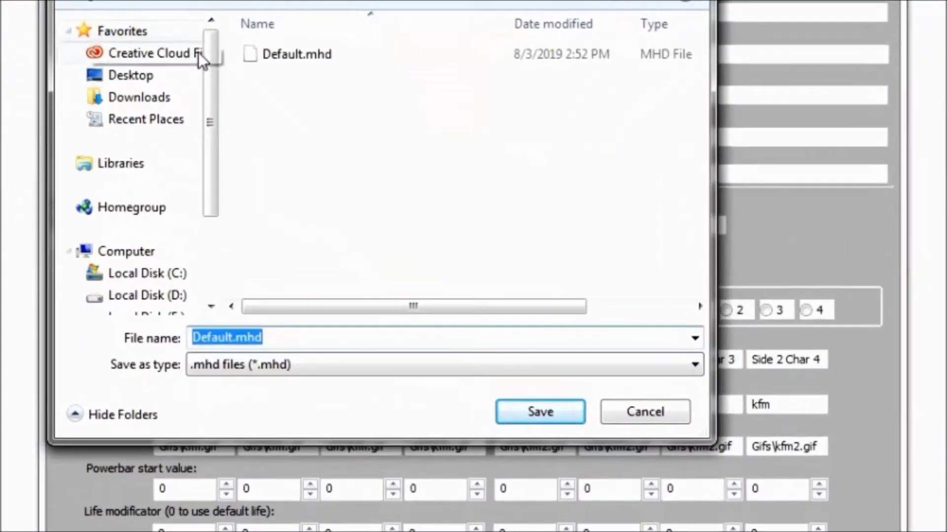
key("BackSpace")
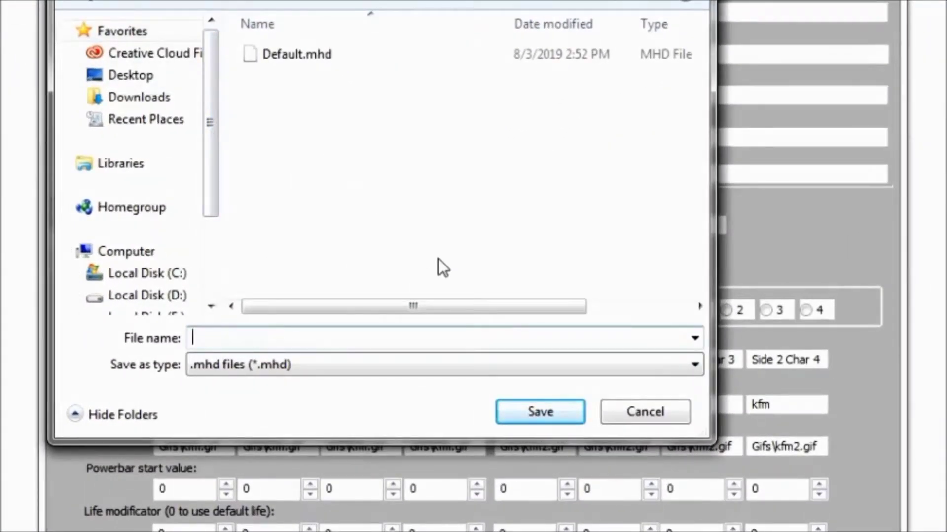
type("2")
left_click(515, 415)
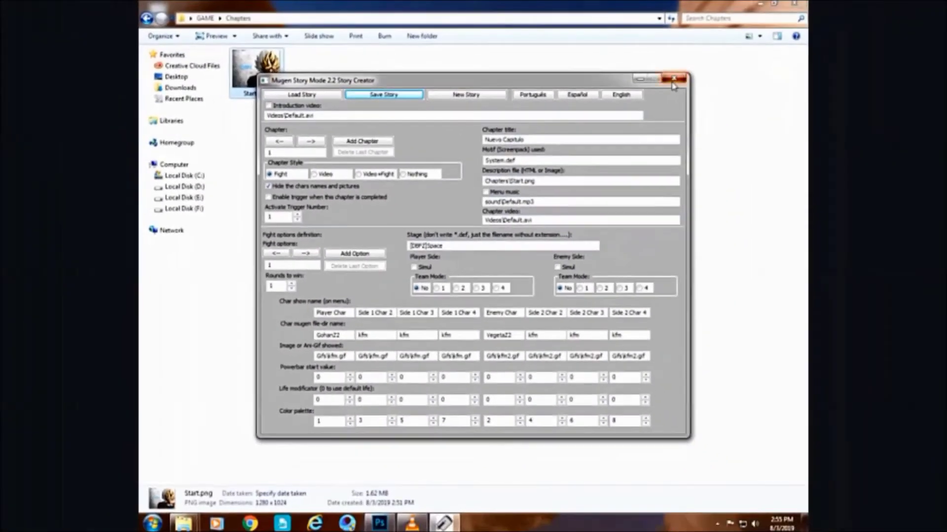
left_click(671, 81)
left_click(490, 164)
right_click(492, 162)
left_click(527, 205)
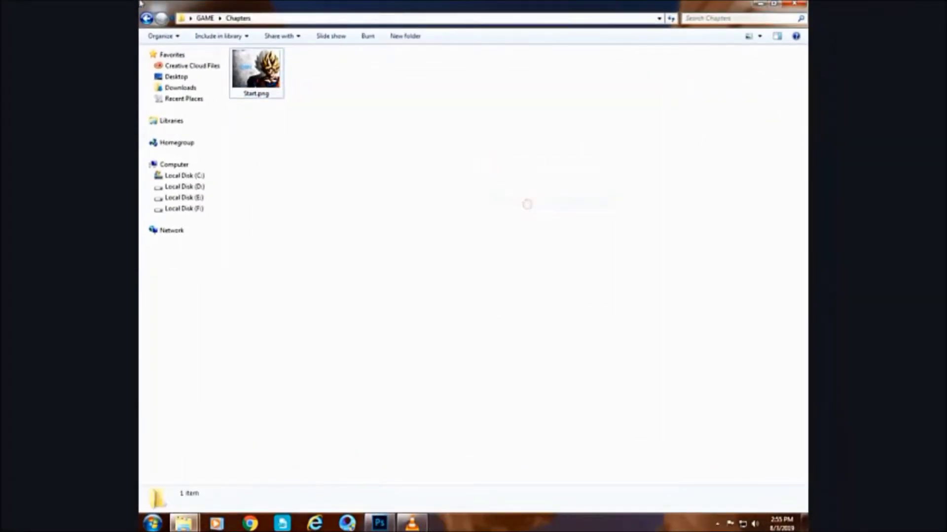
- Rename Default.mhd to 1.mhd in the Stories folder of the GAME directory
left_click(147, 20)
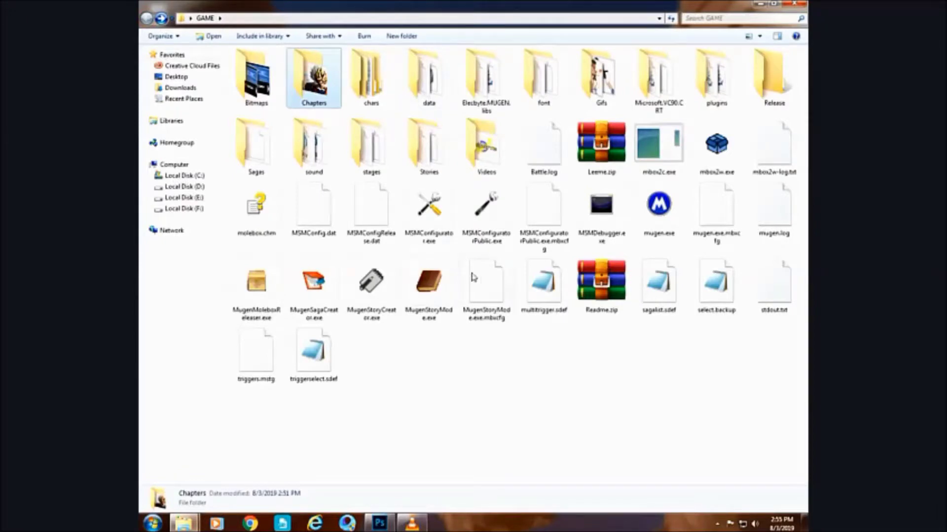
left_click(508, 378)
right_click(508, 378)
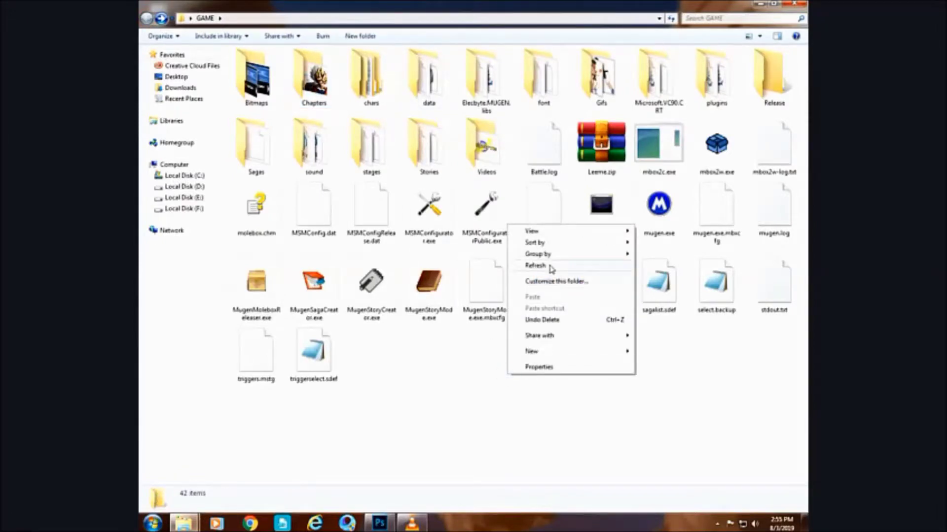
left_click(549, 268)
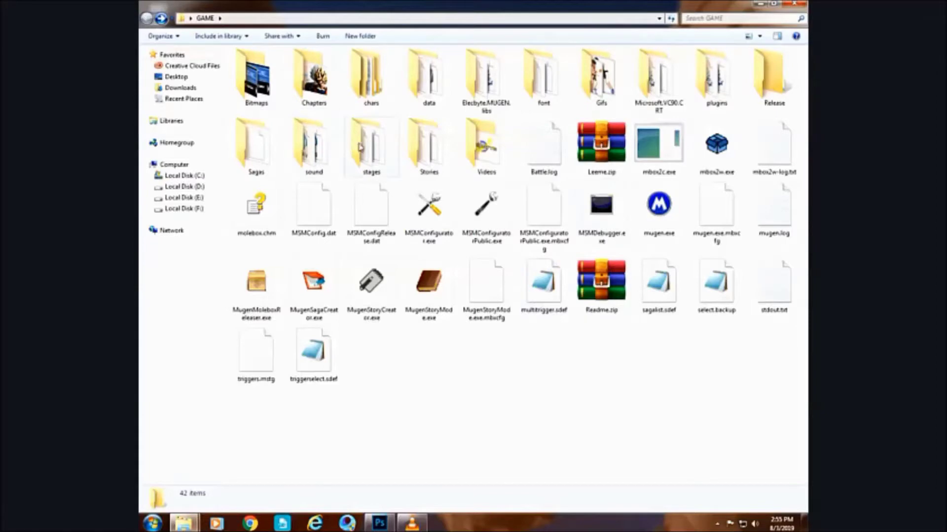
left_click(425, 150)
double_click(425, 150)
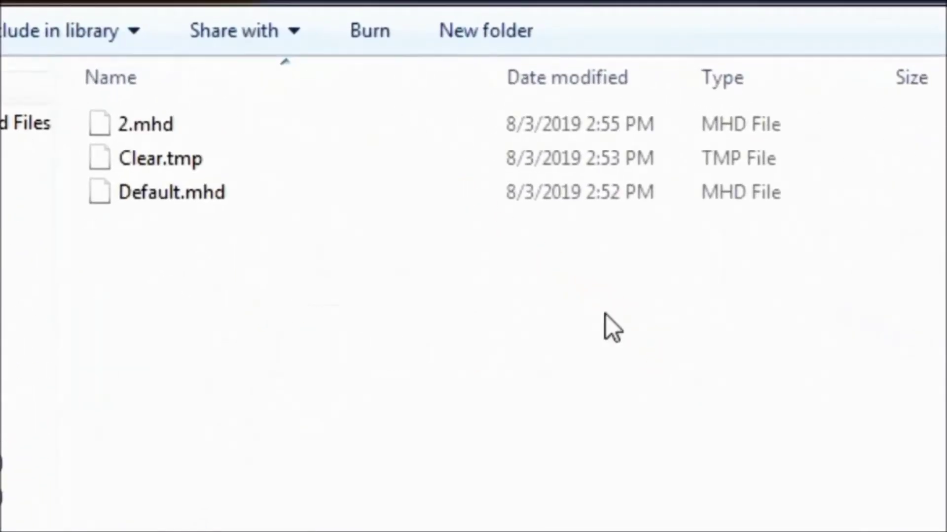
right_click(295, 194)
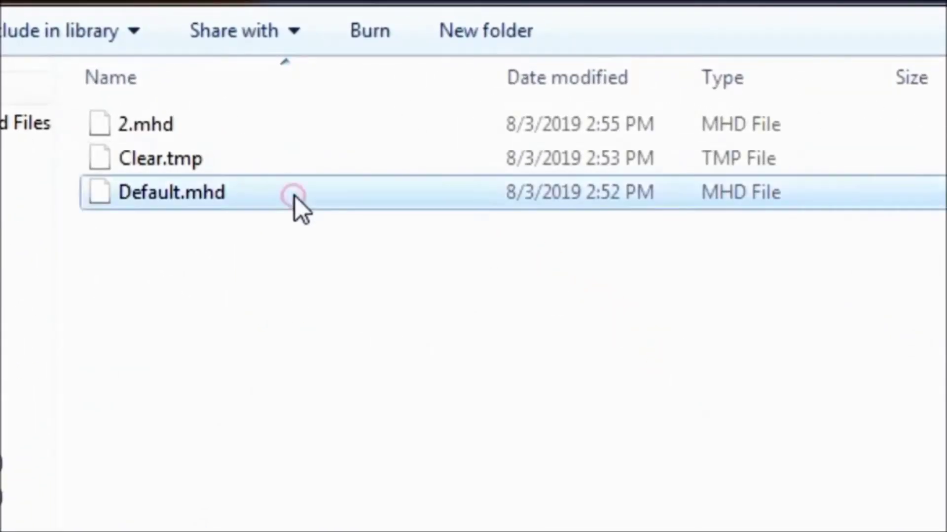
key("m")
key("BackSpace")
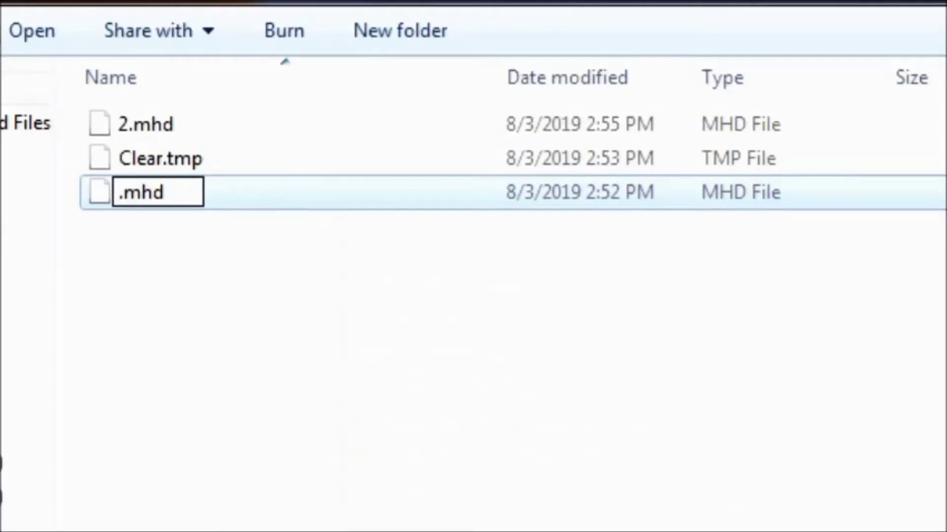
type("1")
key("Return")
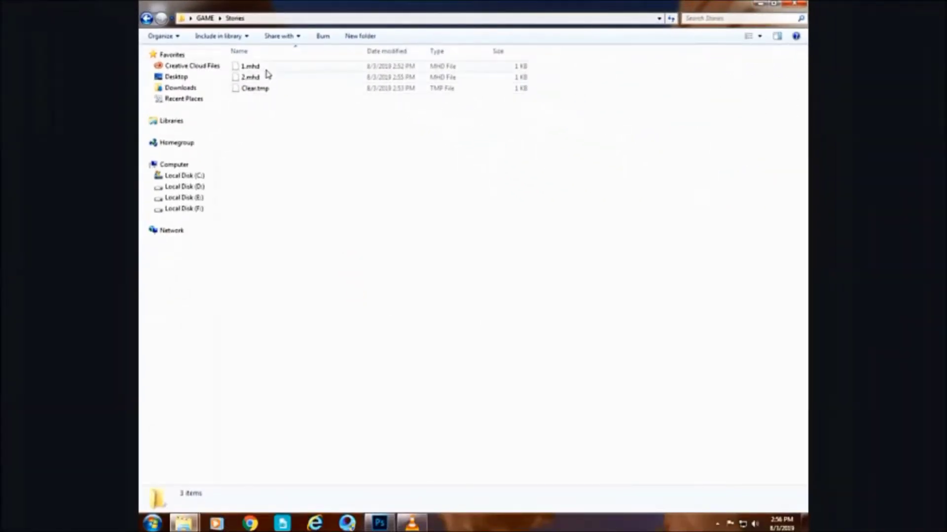
- Launch MugenStoryMode.exe from the GAME folder, try to start the story fight, and exit the game
left_click(146, 20)
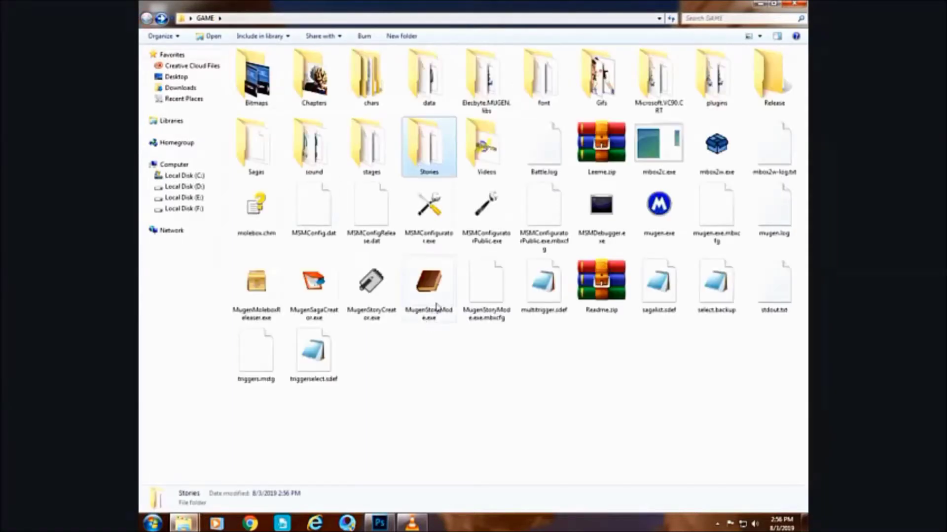
double_click(436, 305)
key("Return")
key("Return")
key("Return")
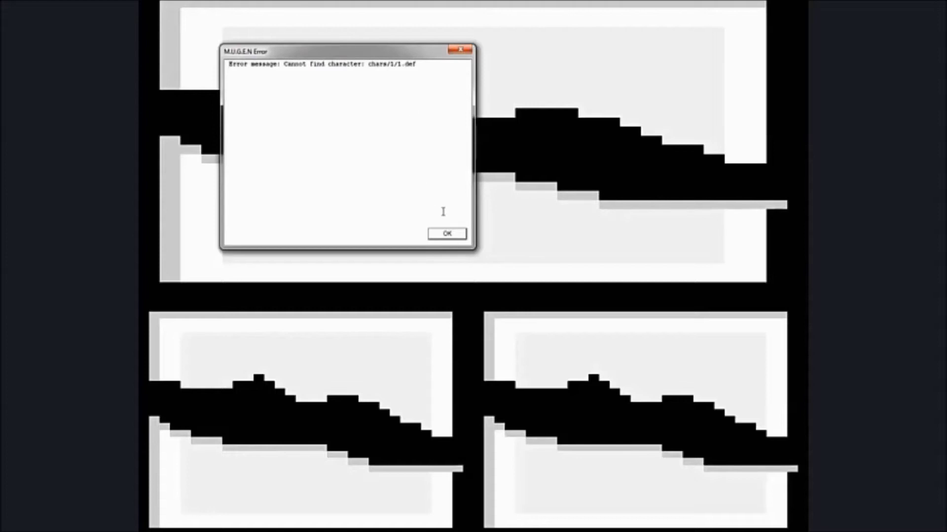
left_click(446, 234)
key("Escape")
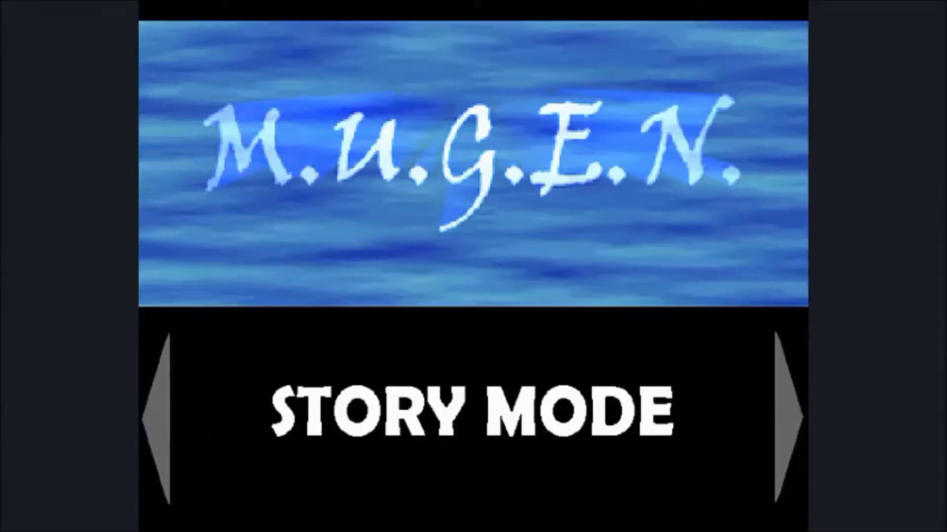
key("Escape")
- Open MugenSagaCreator.exe and delete the selected story from the saga
right_click(424, 385)
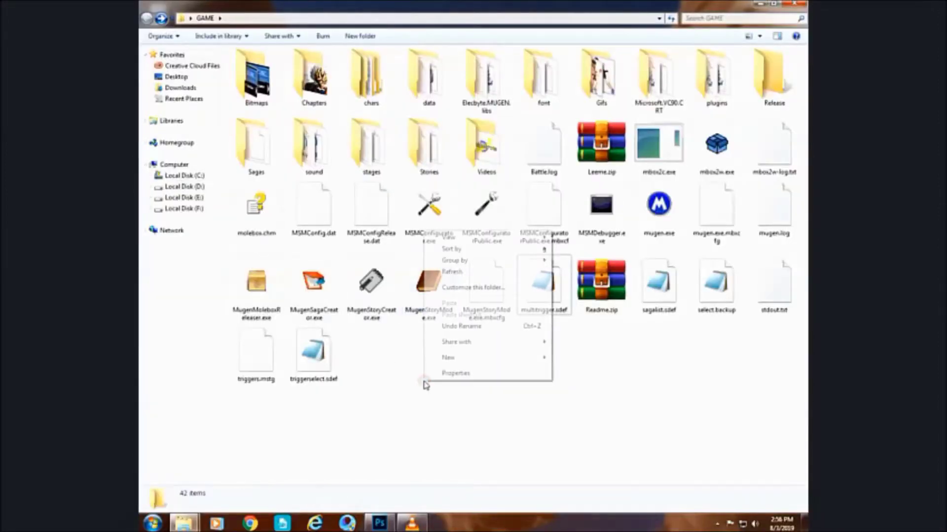
key("Escape")
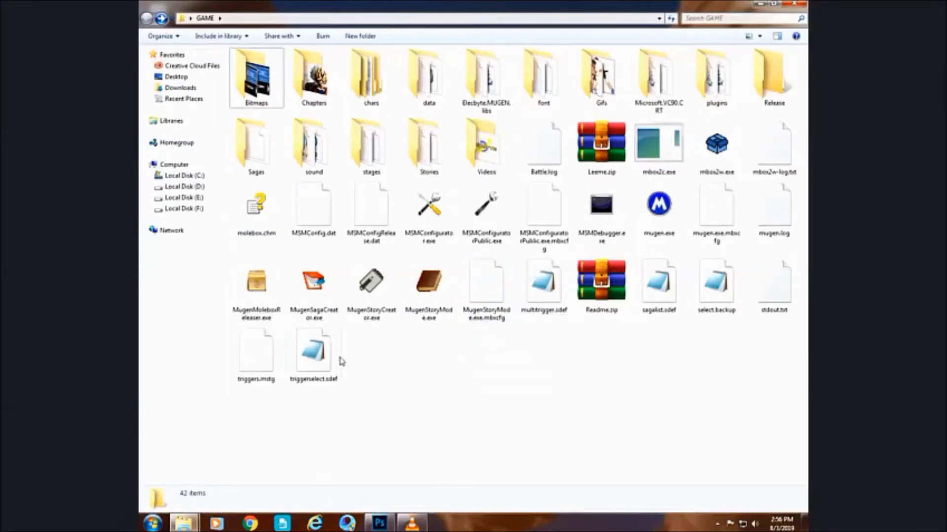
double_click(319, 296)
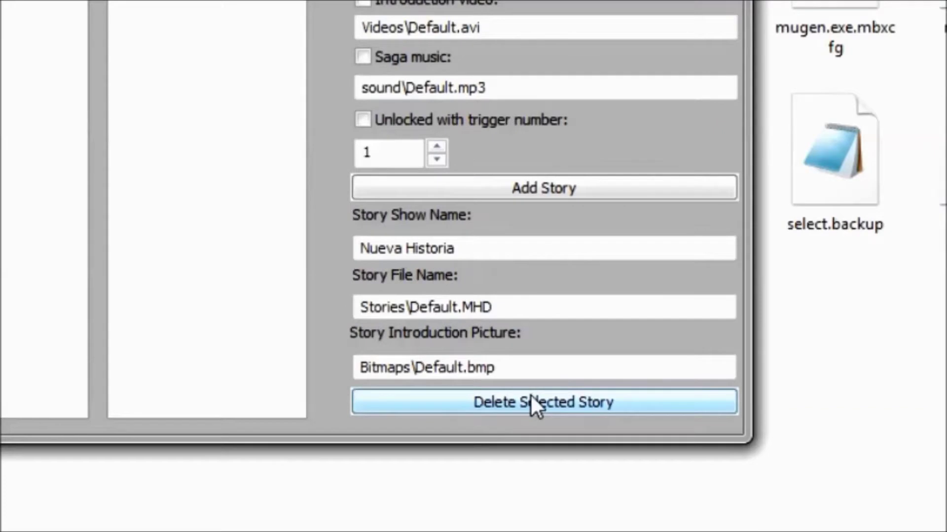
left_click(531, 394)
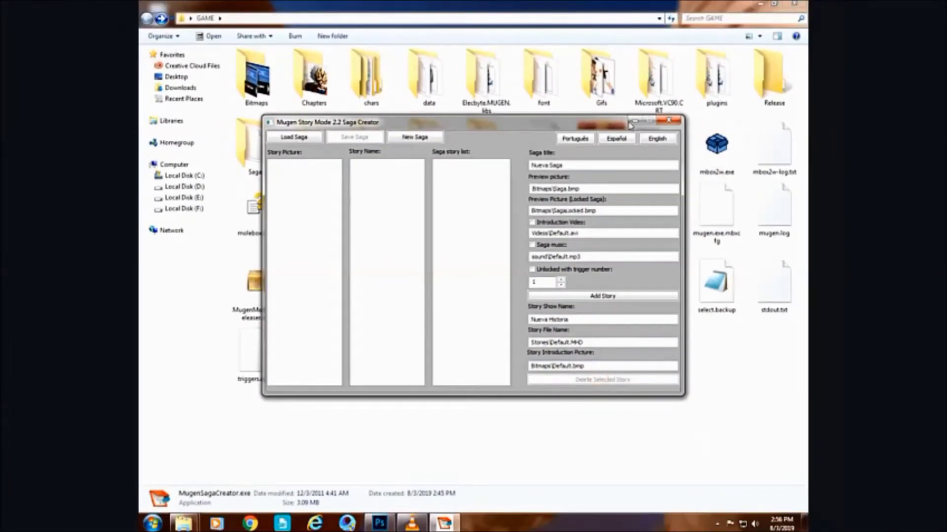
- Set the saga title to Battle of Gods
left_click_drag(575, 165, 530, 165)
key("BackSpace")
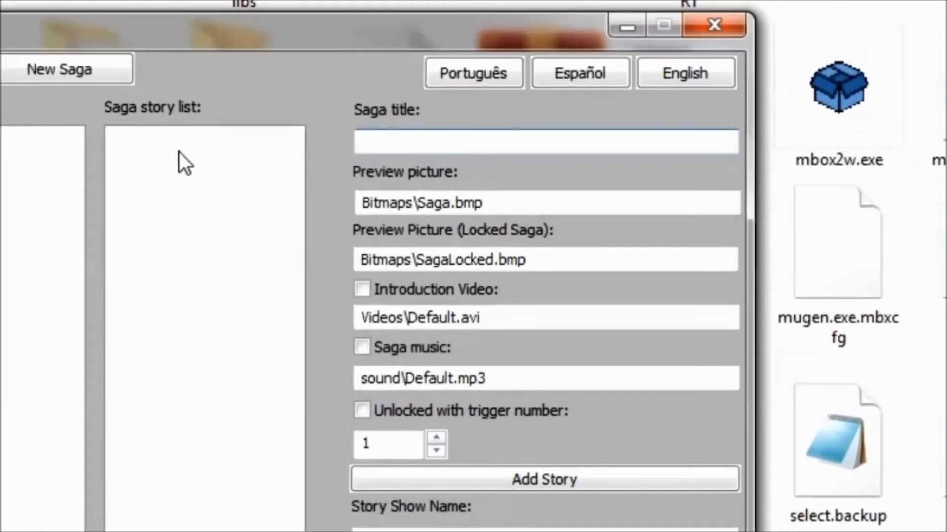
type("Battle of ")
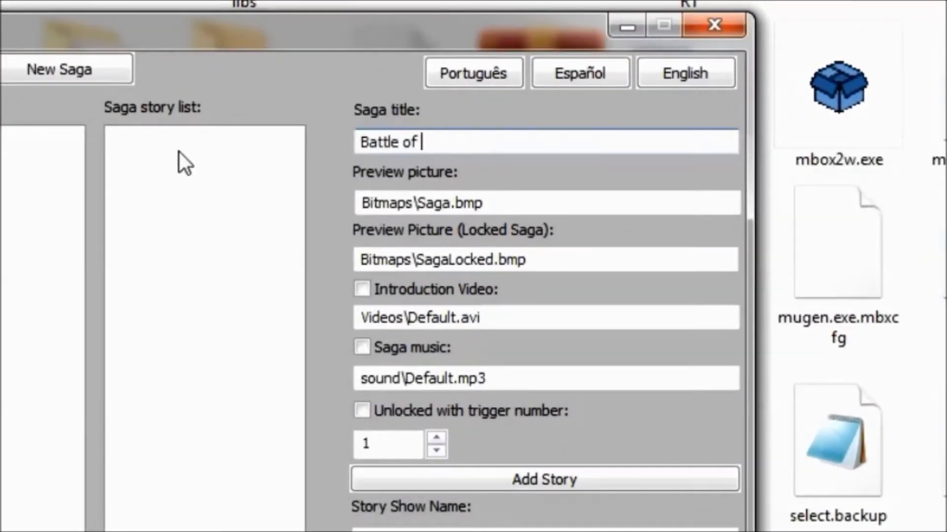
type("Gods")
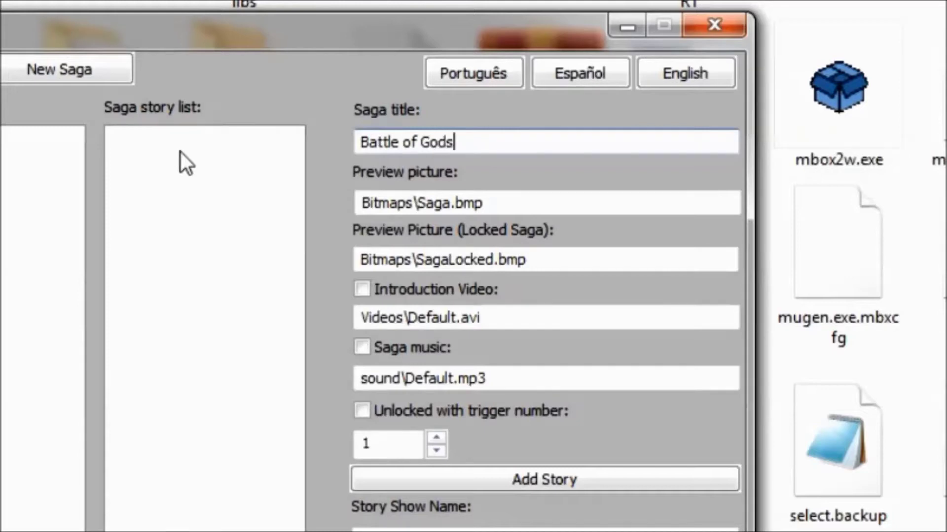
- Remove the file name from the saga's preview picture path, leaving only Bitmaps\
left_click(513, 209)
key("BackSpace")
key("BackSpace")
key("BackSpace")
key("BackSpace")
key("BackSpace")
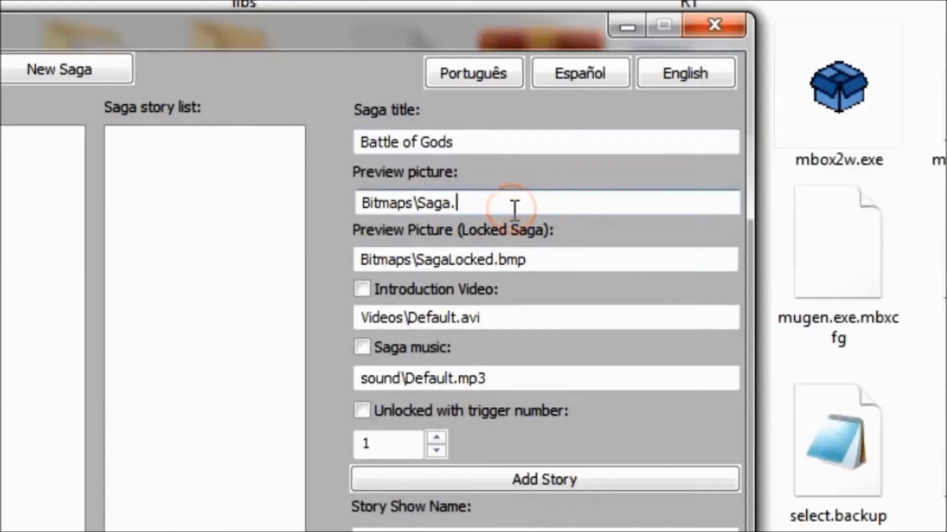
key("BackSpace")
key("BackSpace")
key("BackSpace")
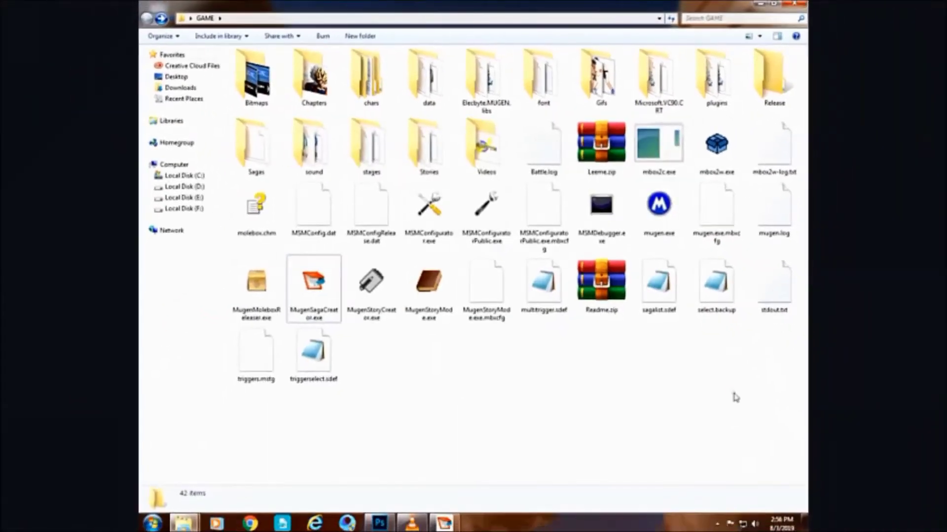
- Switch to the Game Resources window and preview First.jpg in its Saga folder
mouse_move(185, 523)
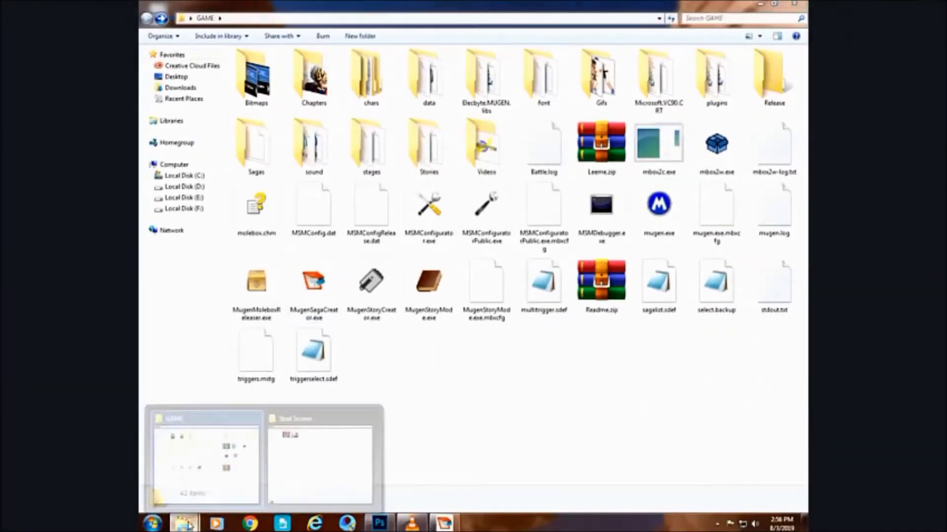
left_click(273, 462)
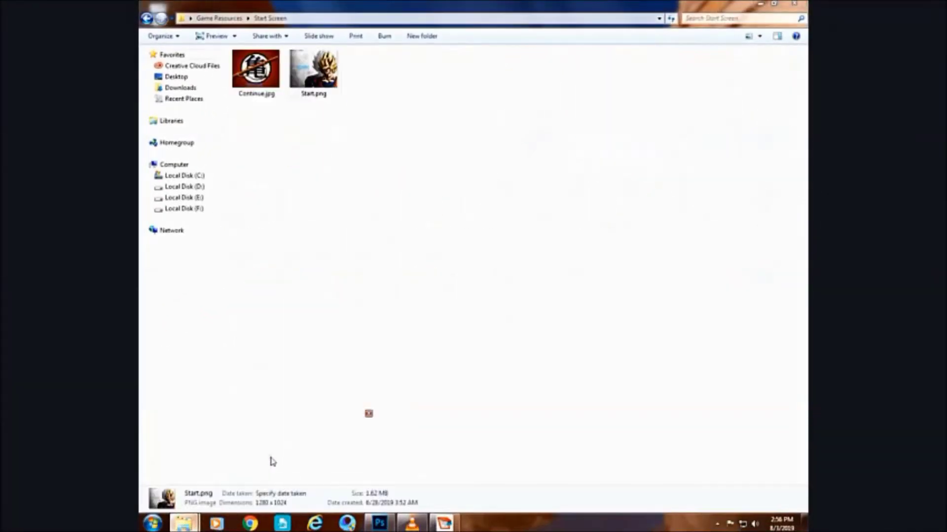
left_click(148, 19)
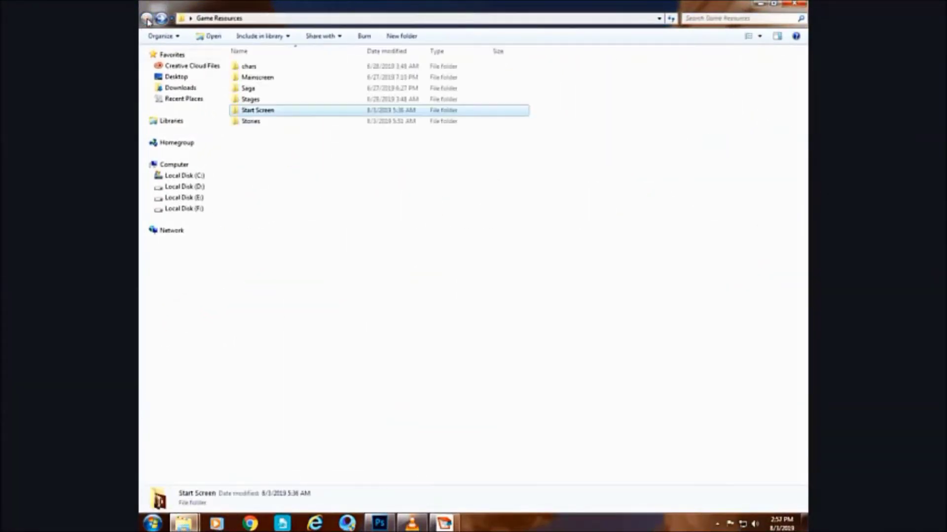
double_click(261, 91)
double_click(258, 93)
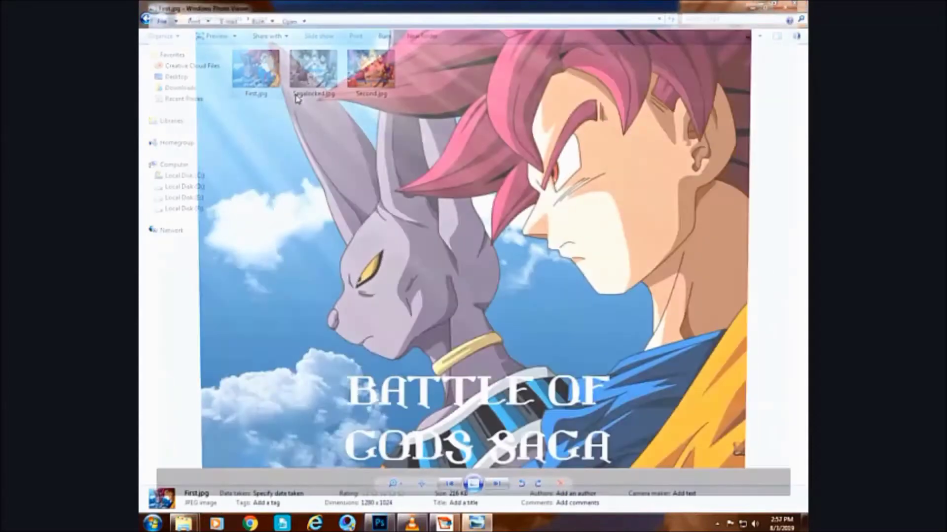
key("alt+F4")
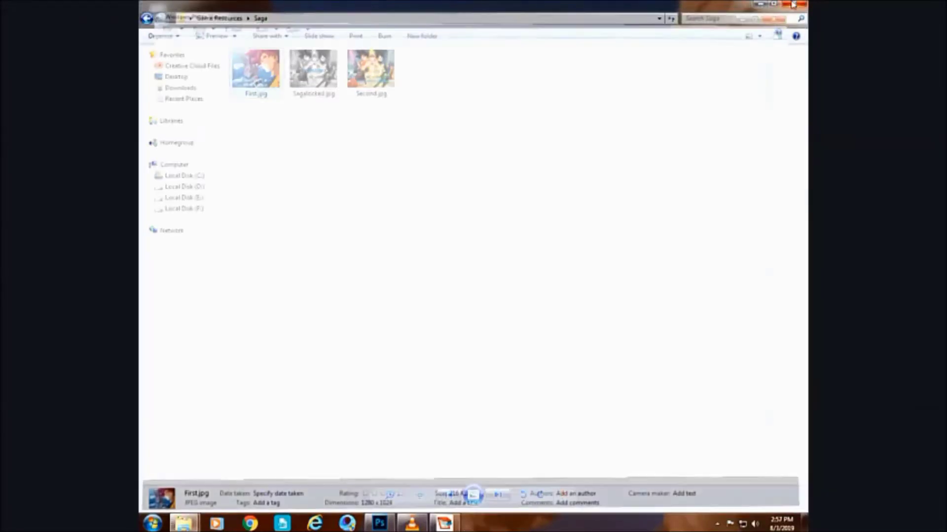
- Copy First.jpg from the Saga resources folder into the game's Bitmaps folder
right_click(265, 66)
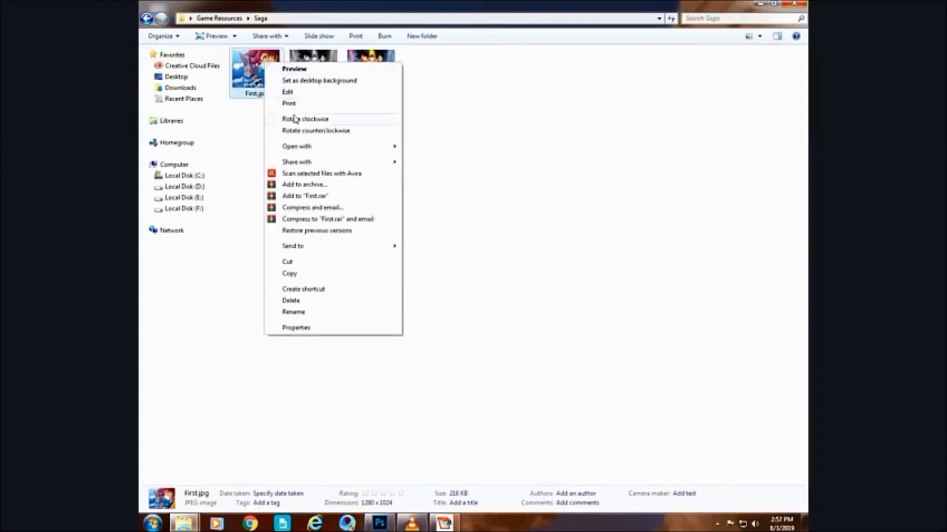
left_click(315, 274)
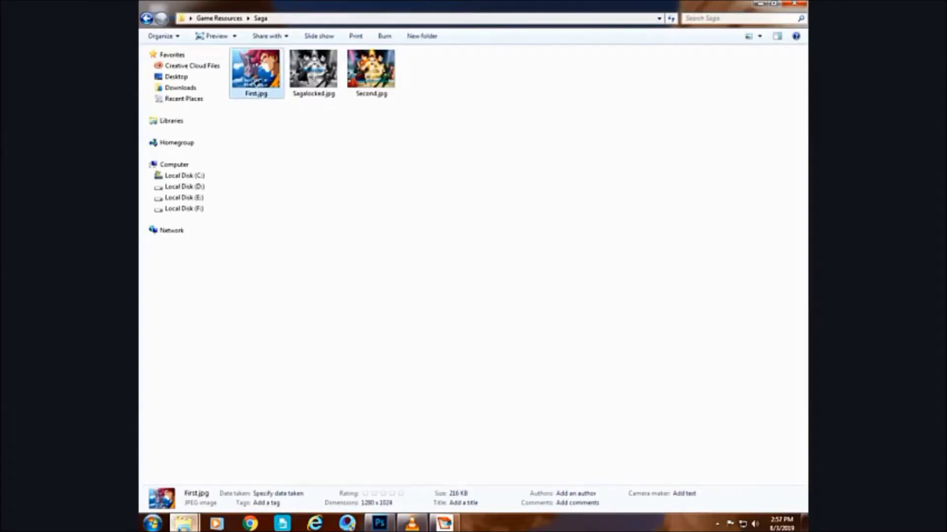
mouse_move(184, 523)
left_click(217, 507)
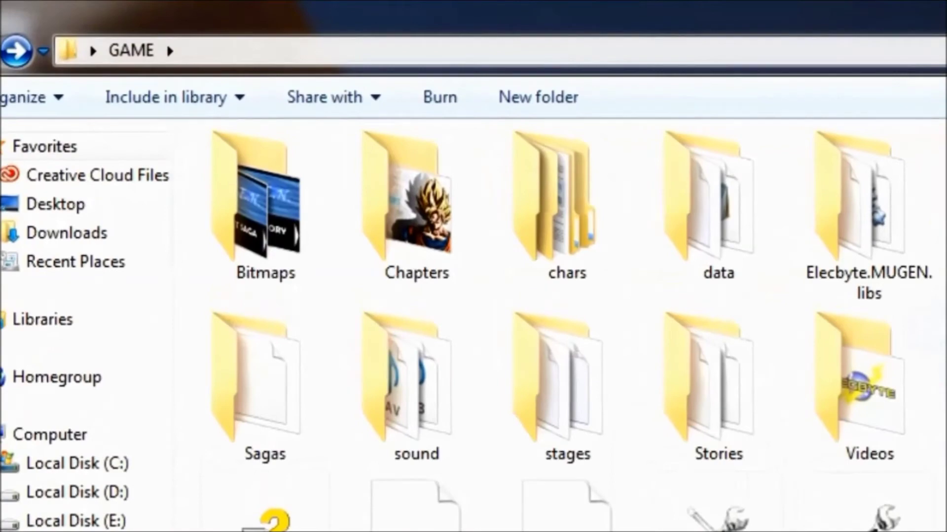
double_click(261, 224)
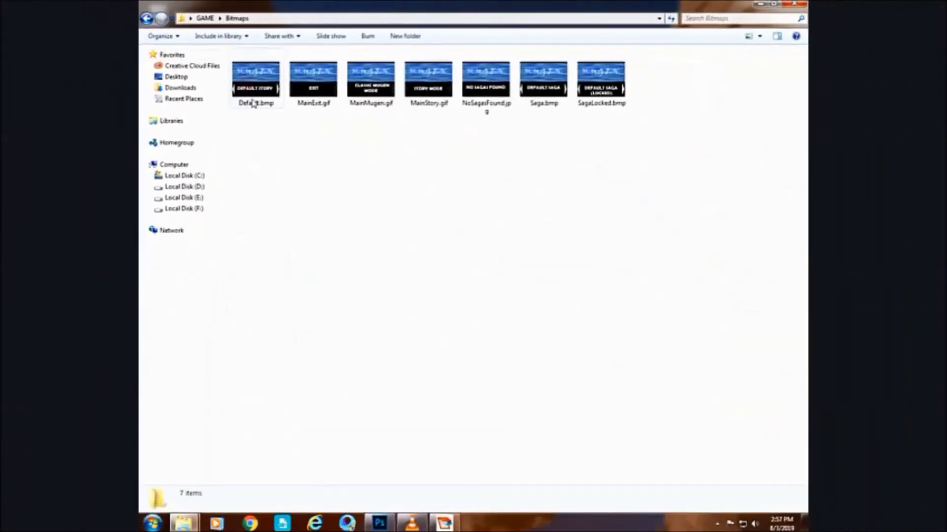
right_click(279, 163)
left_click(320, 235)
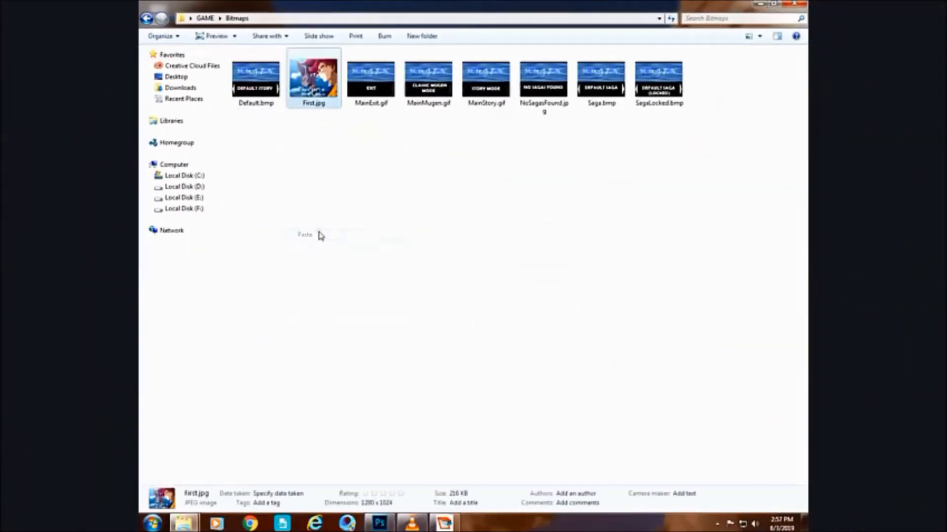
left_click(319, 235)
- Copy the full file name of First.jpg and use it to complete the saga's preview picture path as Bitmaps\First.jpg
left_click(443, 522)
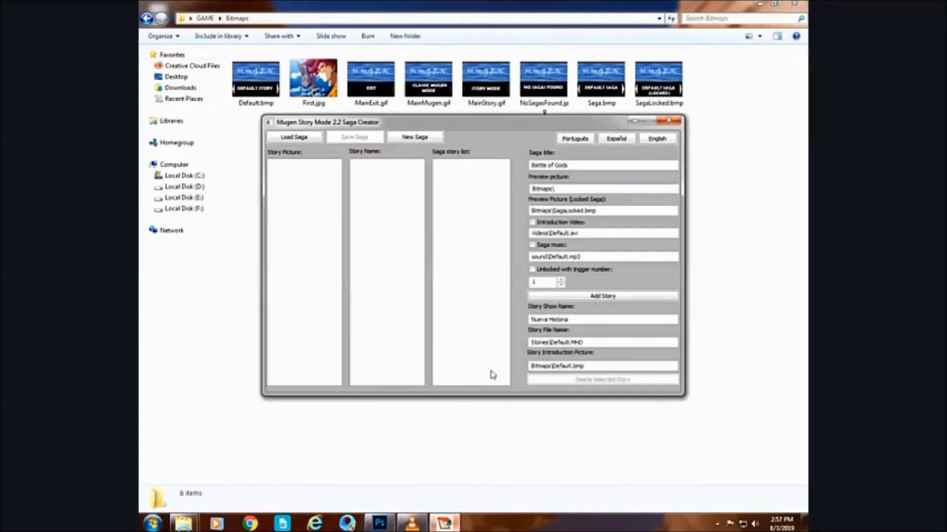
left_click(331, 100)
right_click(331, 101)
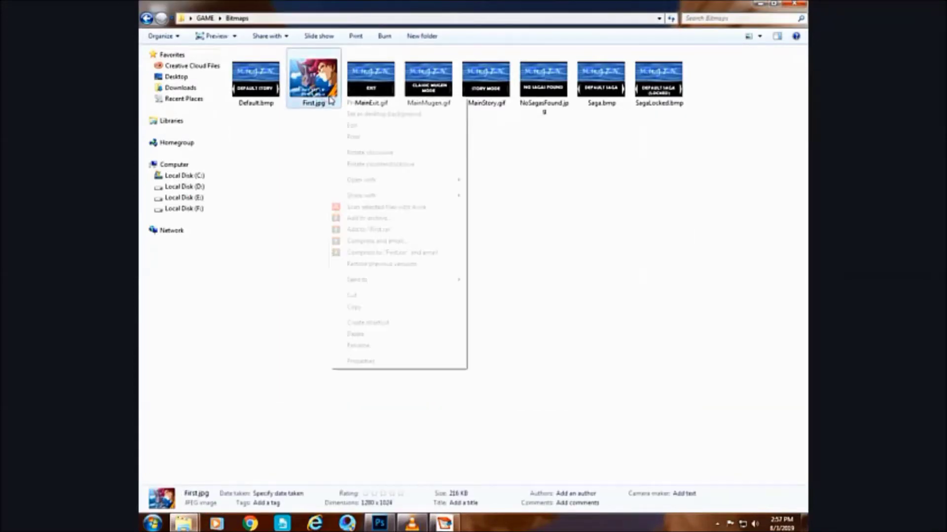
left_click(369, 348)
left_click_drag(326, 104, 297, 104)
key("ctrl+c")
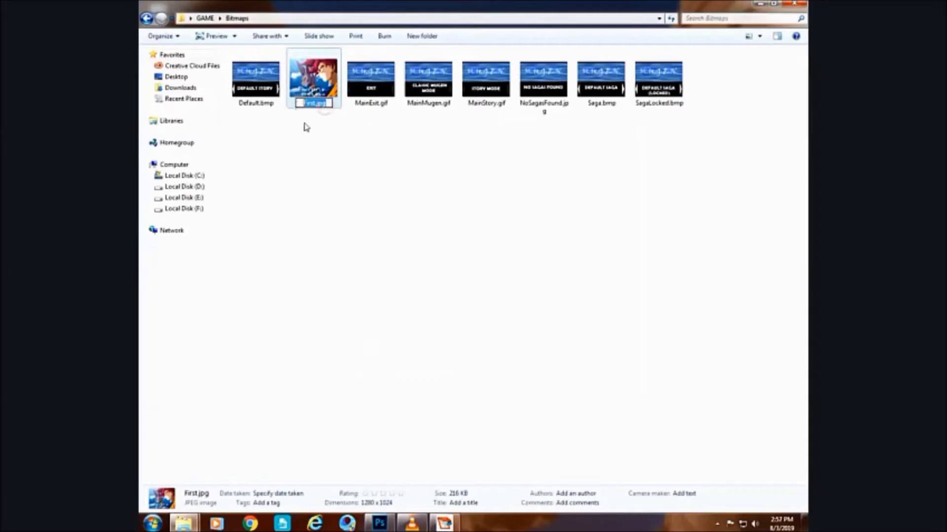
left_click(400, 237)
key("alt+Tab")
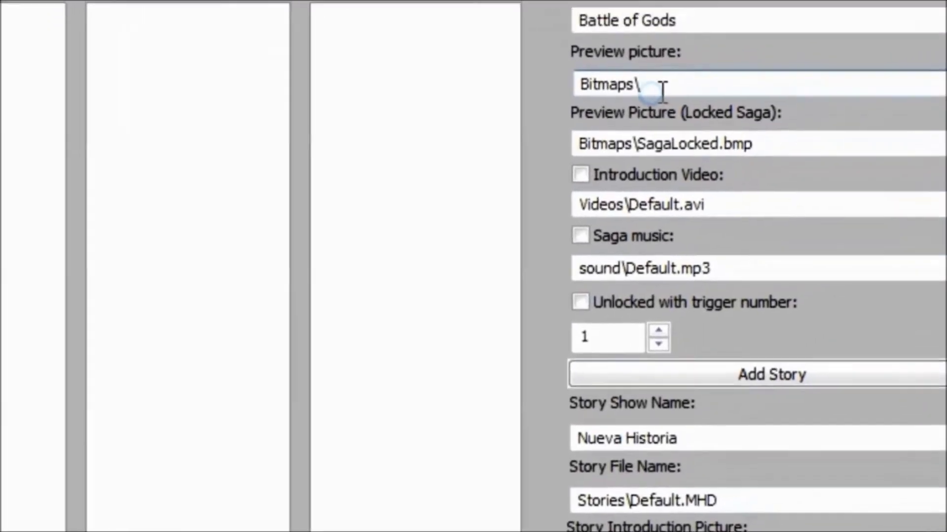
right_click(676, 95)
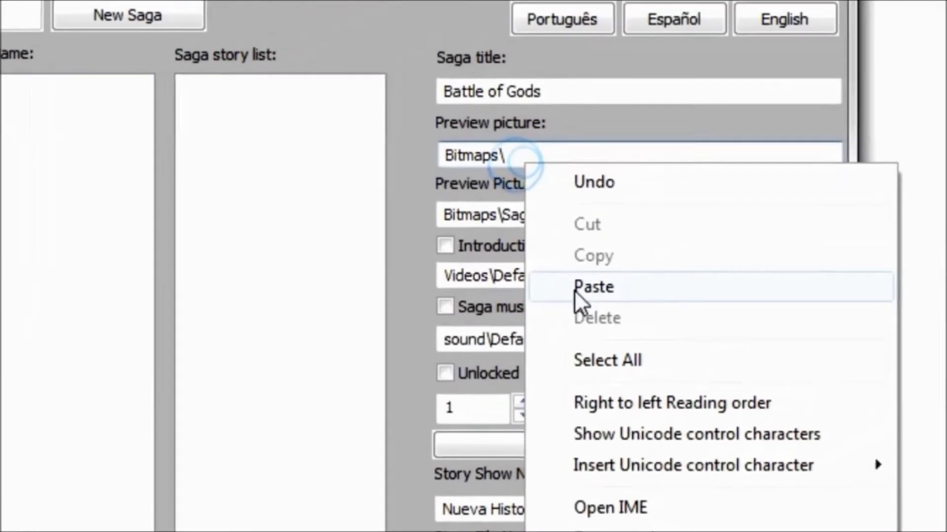
left_click(713, 204)
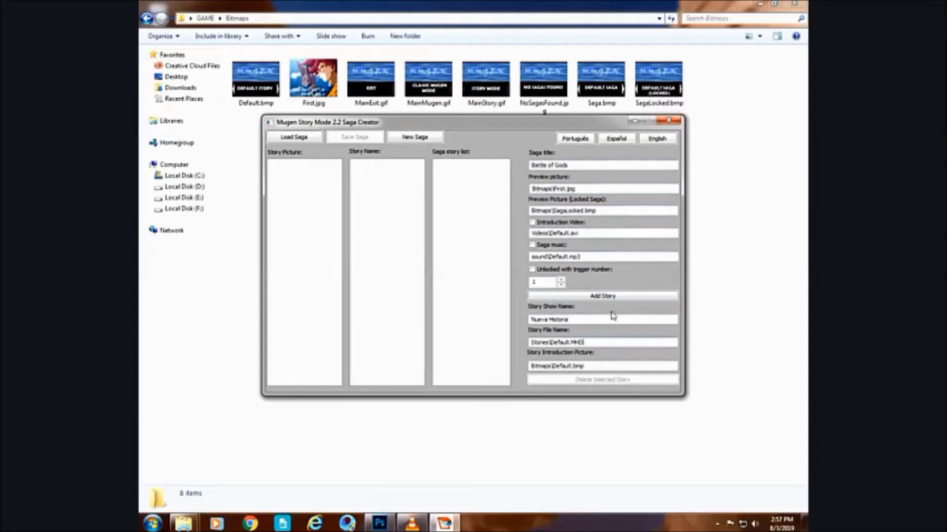
- Check the story files in the game's Stories folder and set the story file name to Stories\1.MHD
left_click(641, 342)
key("BackSpace")
key("BackSpace")
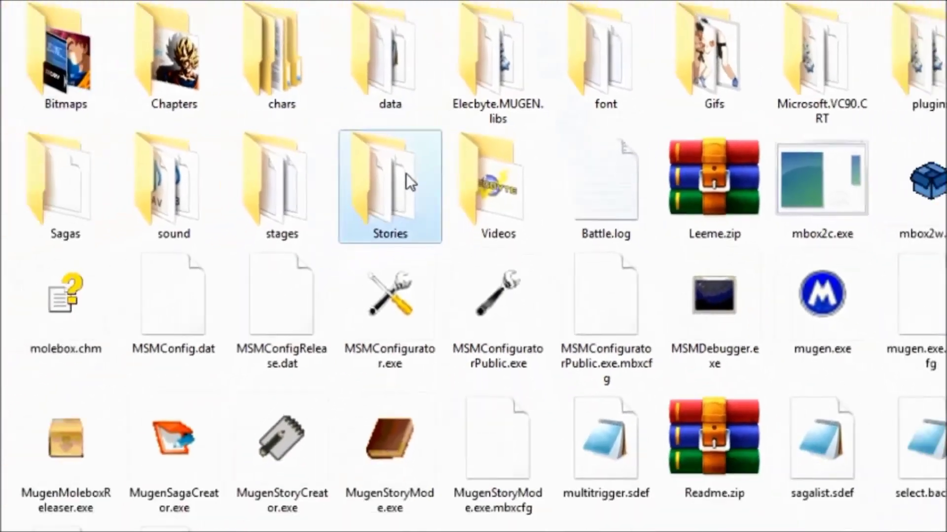
double_click(406, 178)
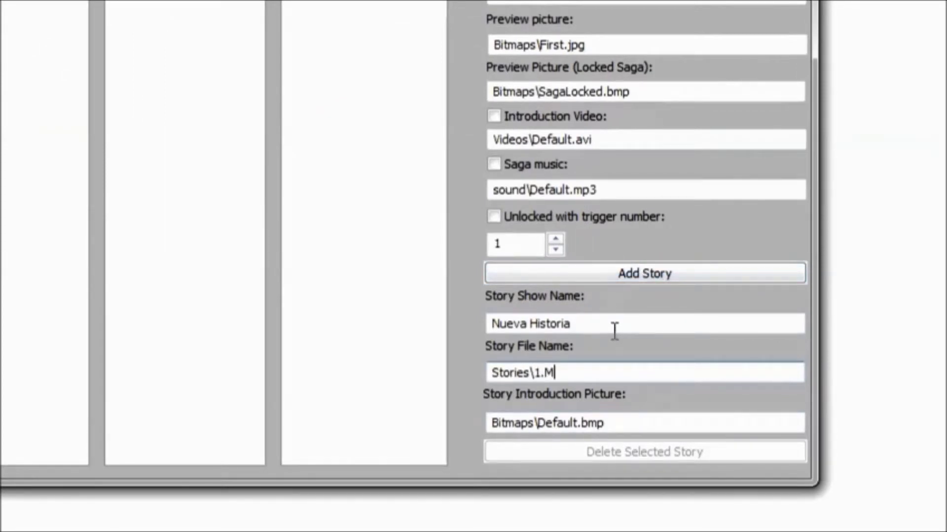
type("D")
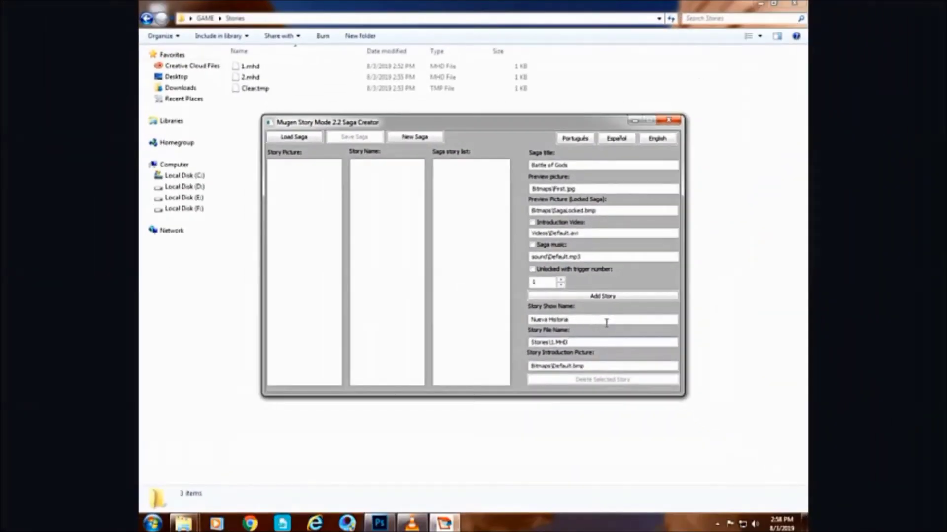
- Shorten the story introduction picture path to Bitmaps\ and preview 1.jpg in the Game Resources Stories folder
left_click(604, 366)
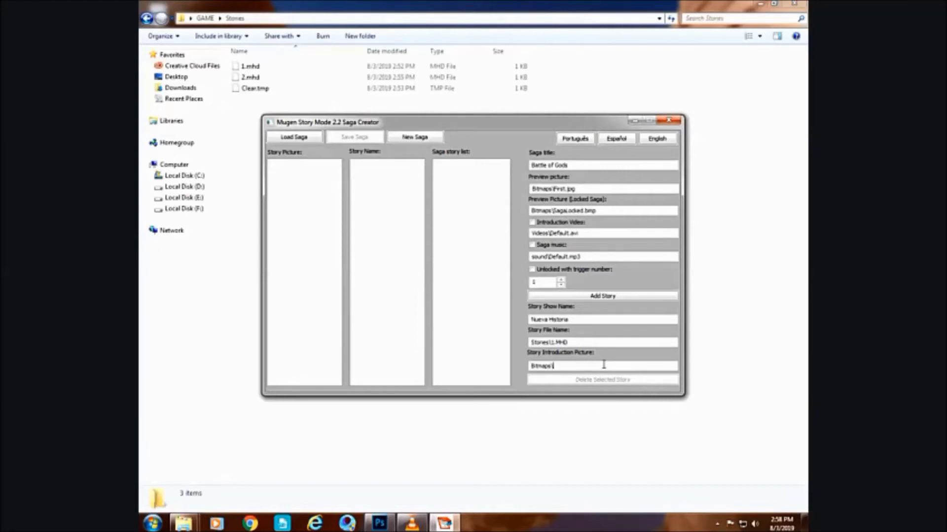
left_click(603, 365)
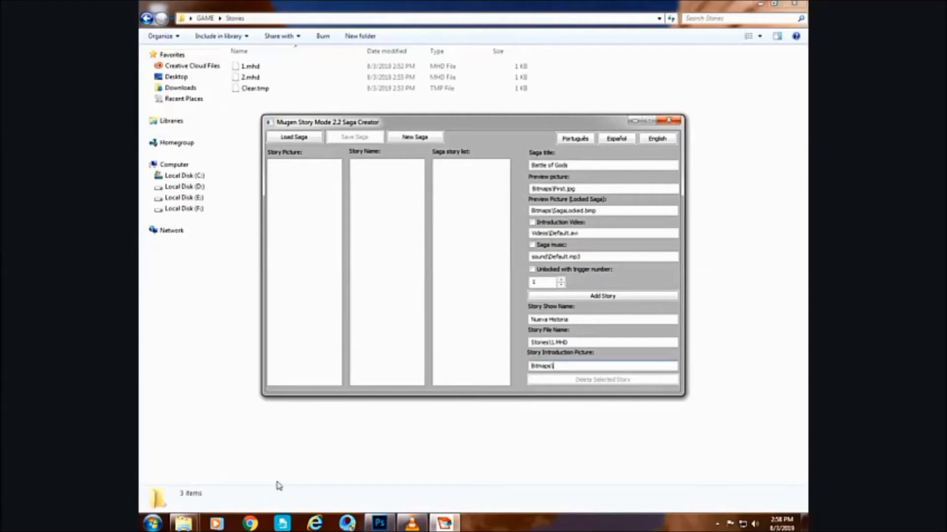
mouse_move(195, 521)
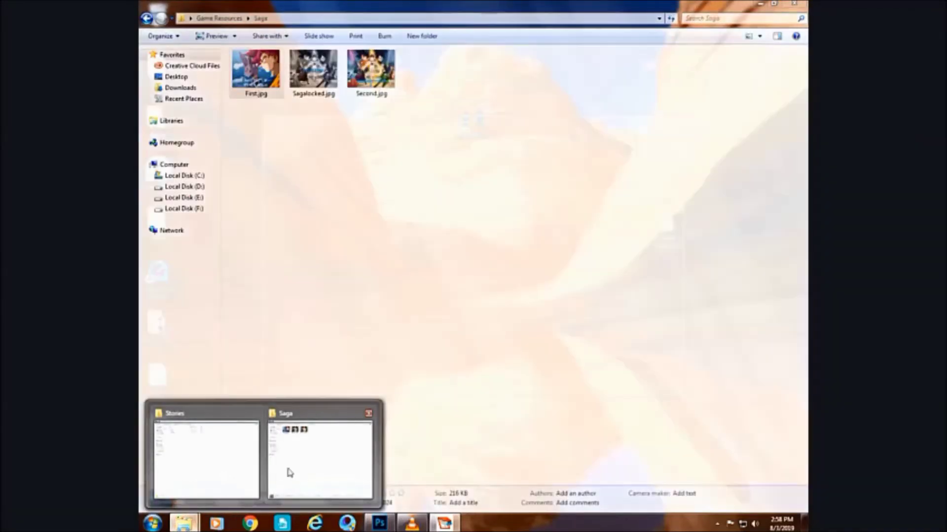
left_click(290, 471)
key("BackSpace")
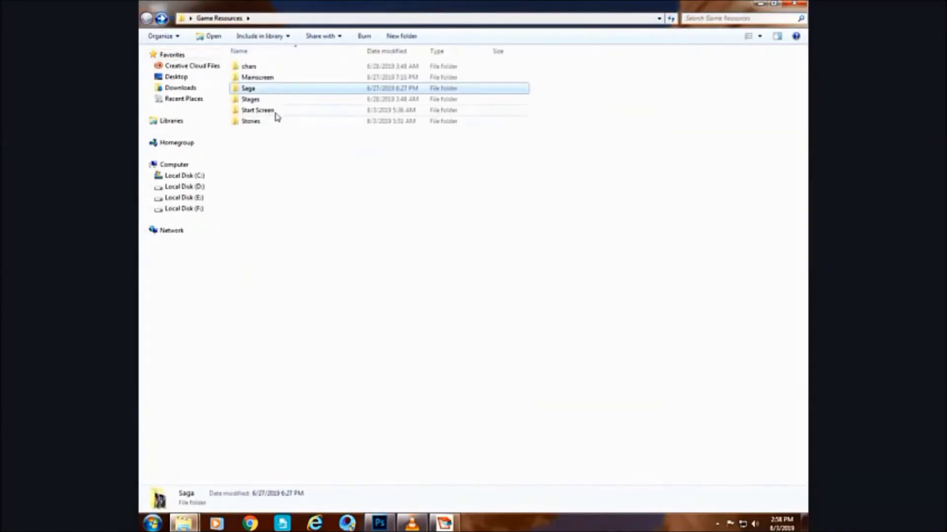
double_click(268, 121)
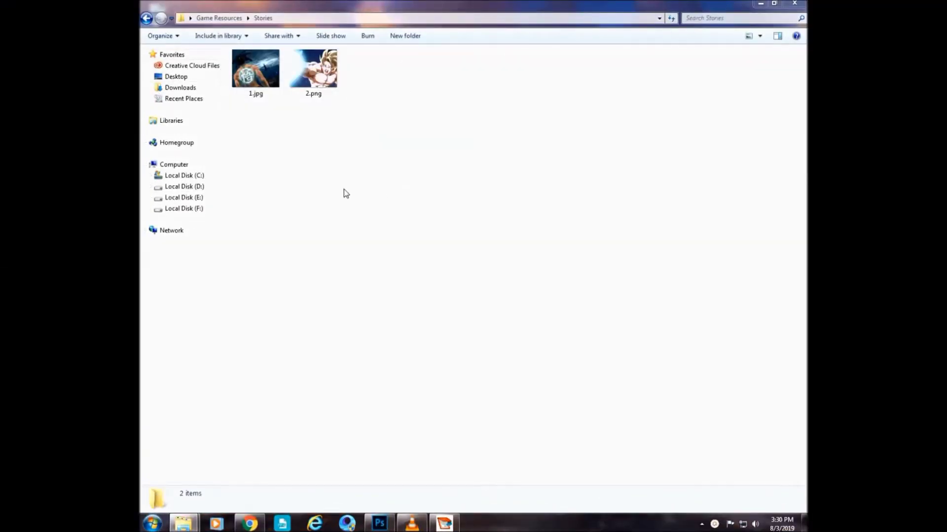
double_click(251, 92)
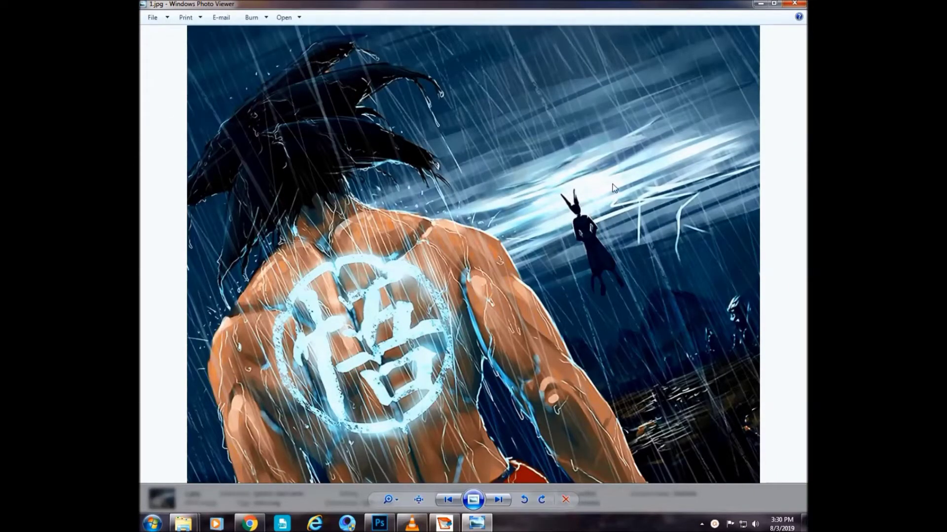
left_click(794, 4)
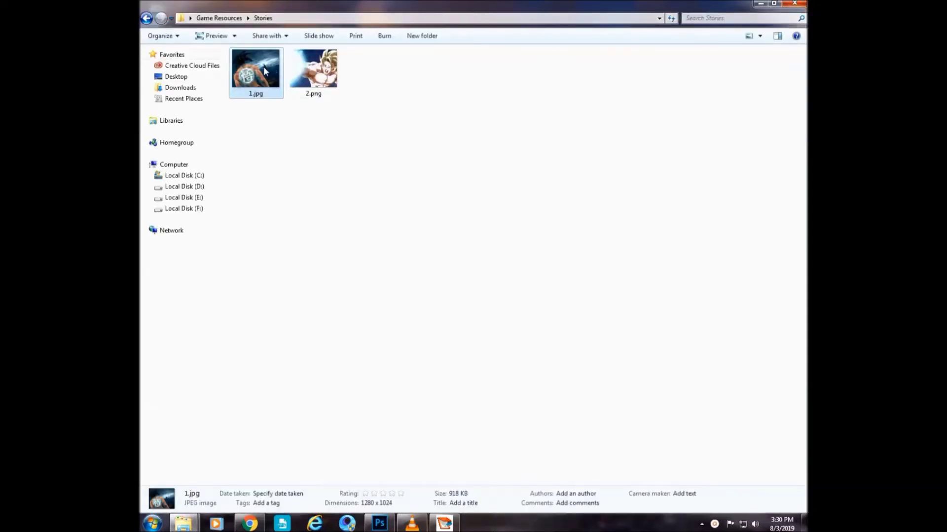
- Copy 1.jpg from the Game Resources Stories folder into the game's Bitmaps folder
right_click(265, 71)
left_click(316, 277)
left_click(215, 476)
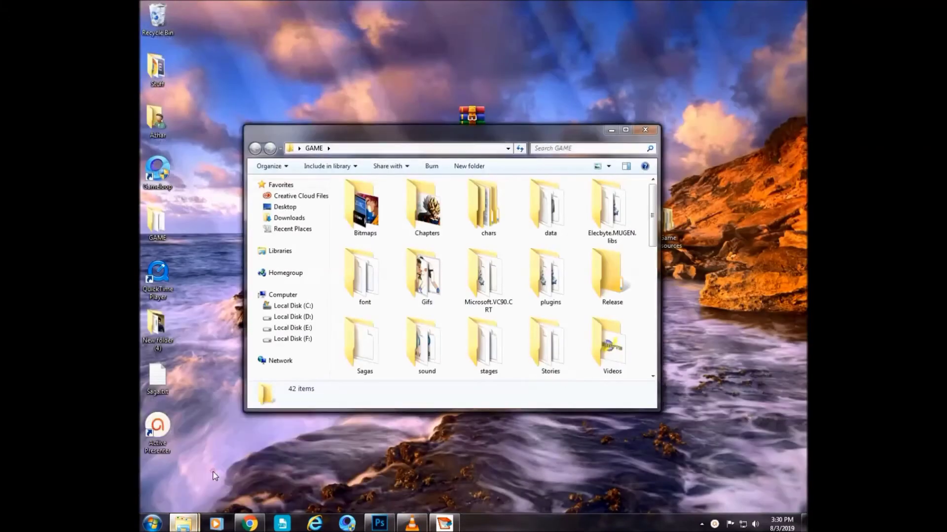
left_click(626, 130)
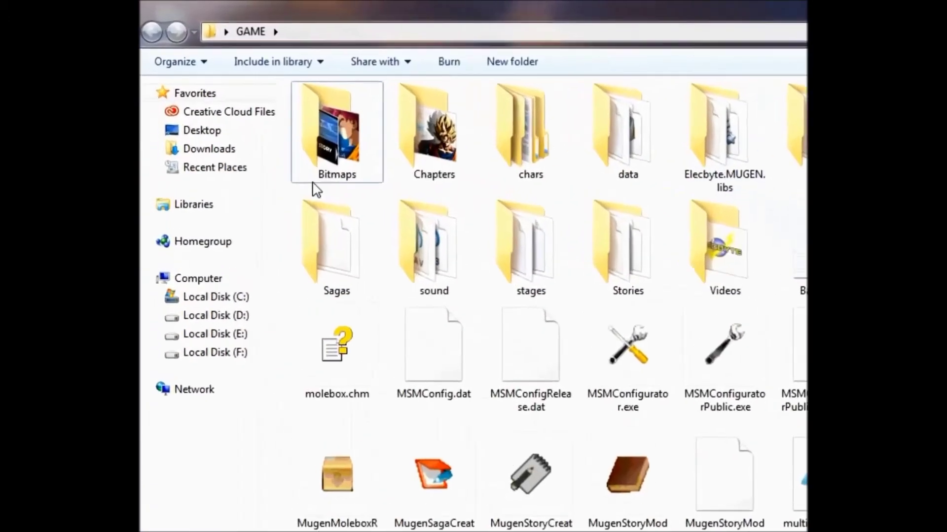
double_click(304, 161)
right_click(450, 345)
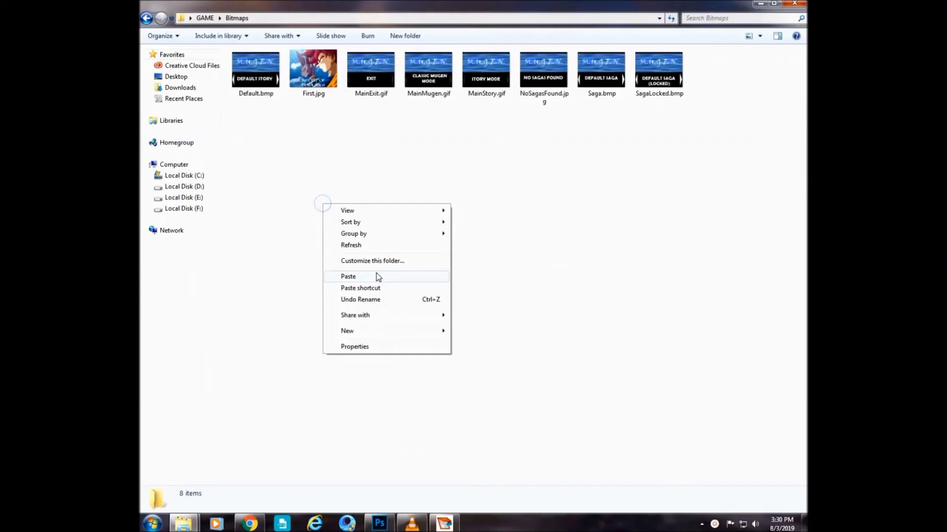
left_click(378, 277)
left_click(409, 309)
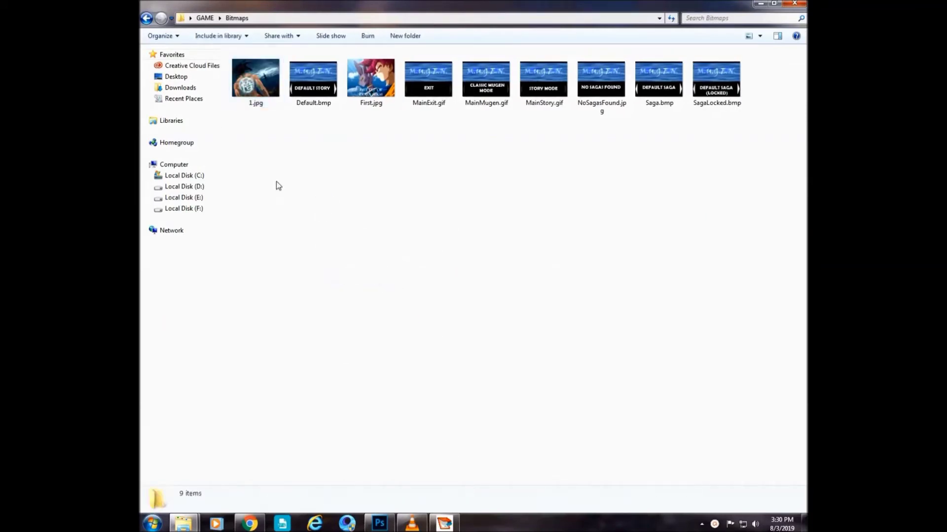
- Check the copied picture's full file name, set the story introduction picture to Bitmaps\1.jpg and add the story to the saga
left_click(233, 92)
right_click(233, 93)
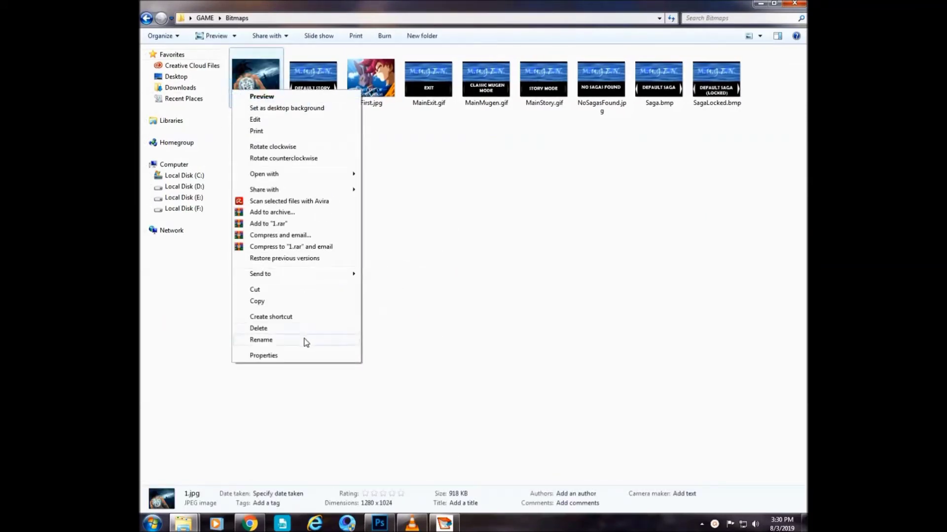
left_click(282, 342)
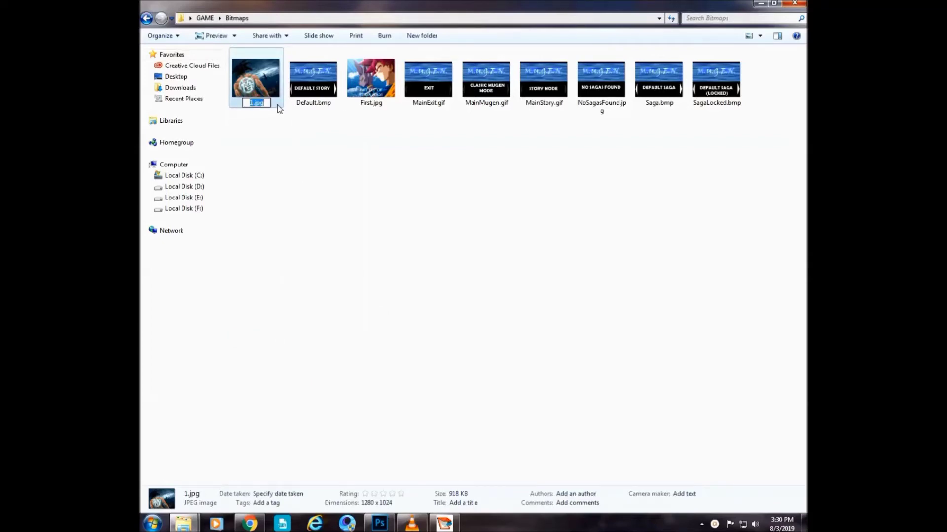
left_click(444, 524)
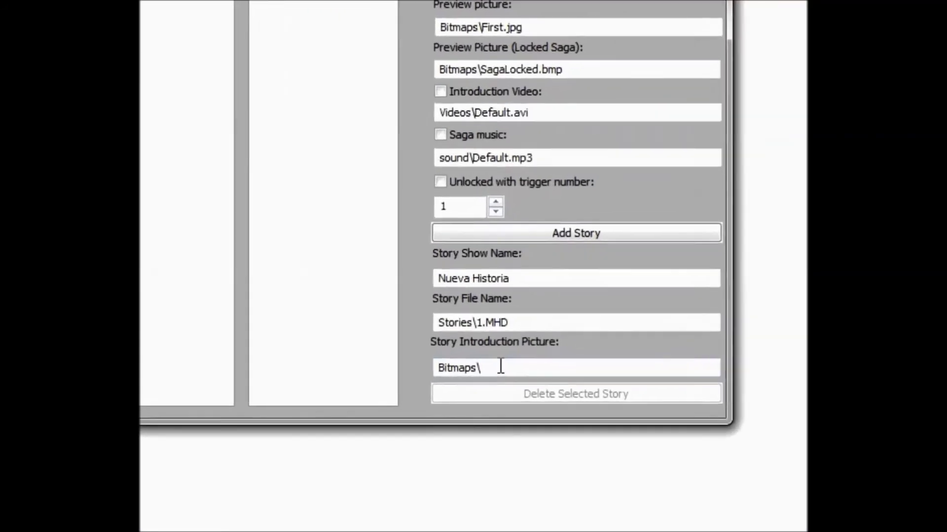
left_click(501, 367)
type("1.jpg")
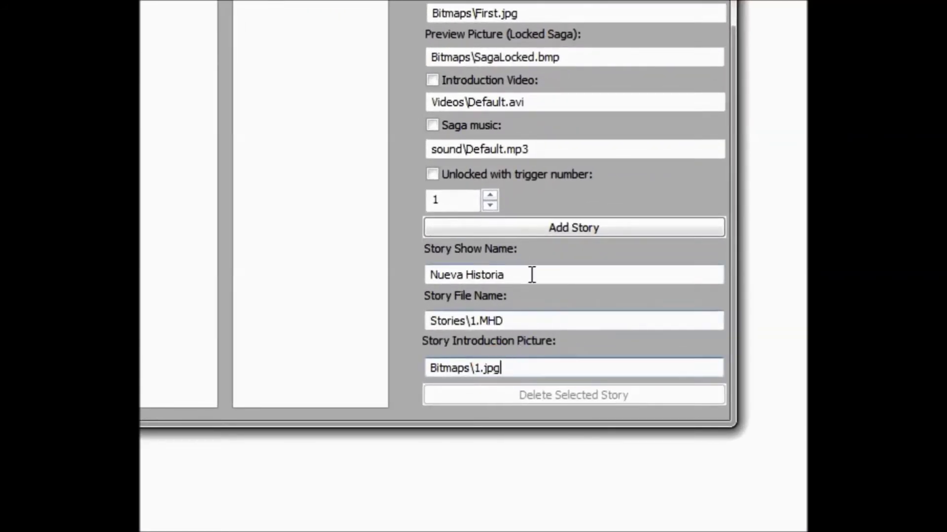
left_click(499, 224)
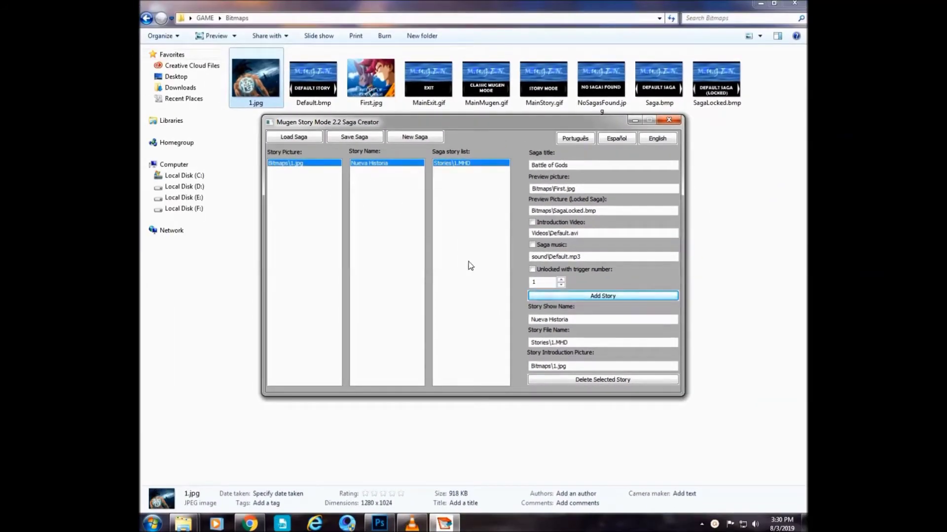
- Look up the second story file in the game's Stories folder and set the story file name to Stories\2.MHD
left_click(146, 19)
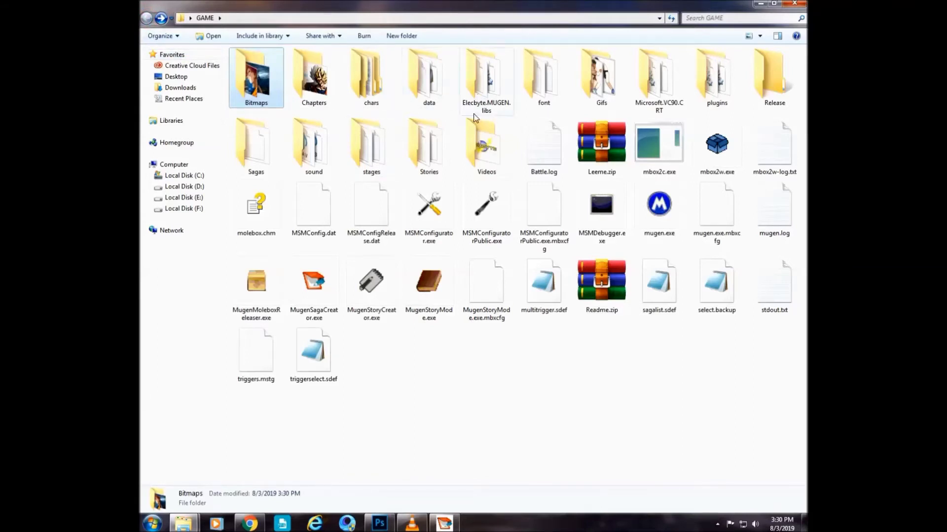
double_click(428, 146)
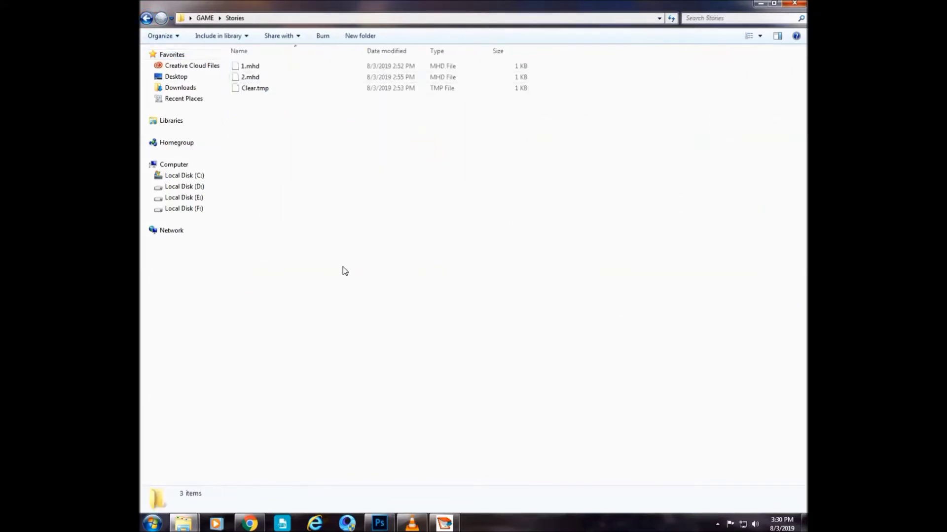
left_click(446, 524)
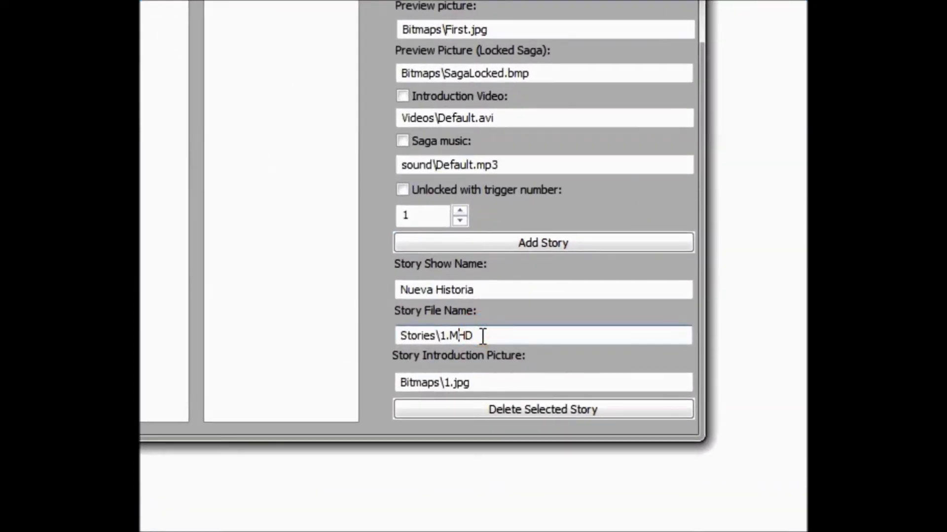
key("BackSpace")
type("2")
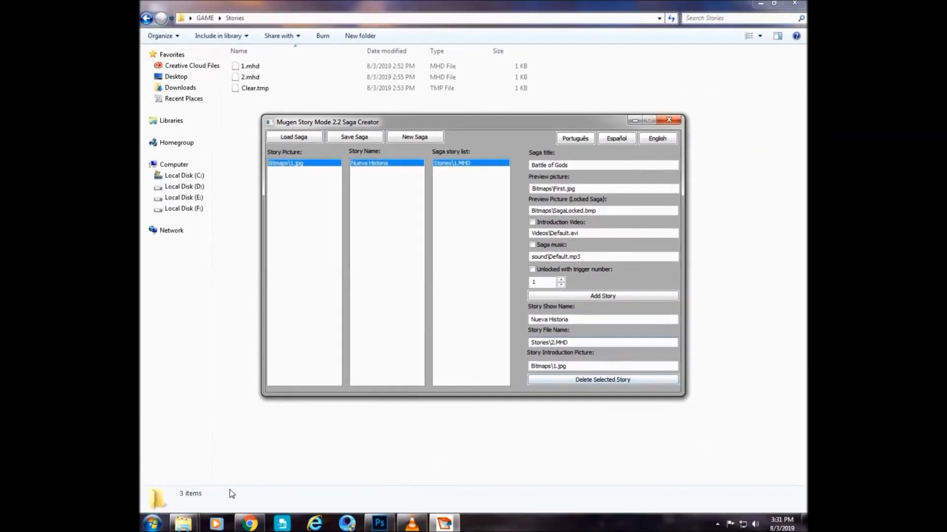
- Copy 2.png from the Game Resources Stories folder into the game's Bitmaps folder
mouse_move(196, 522)
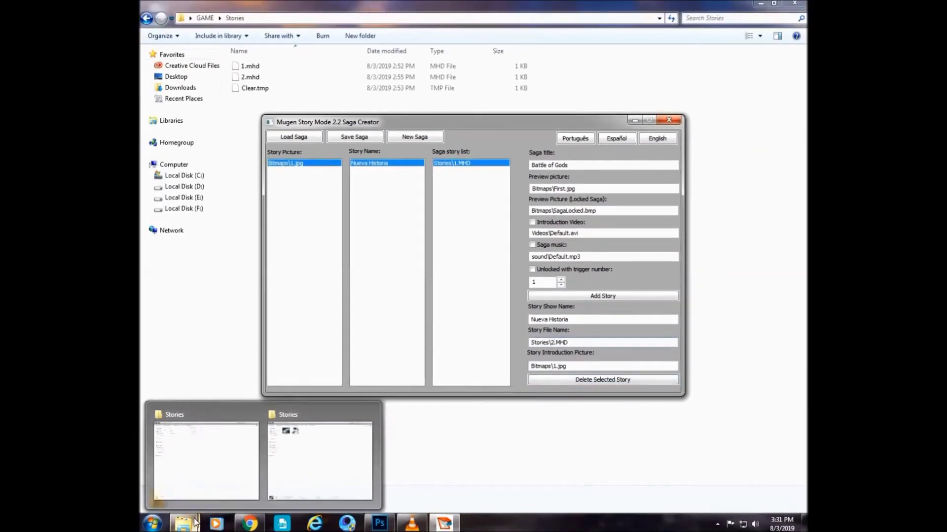
left_click(276, 449)
left_click(301, 88)
right_click(301, 89)
left_click(333, 303)
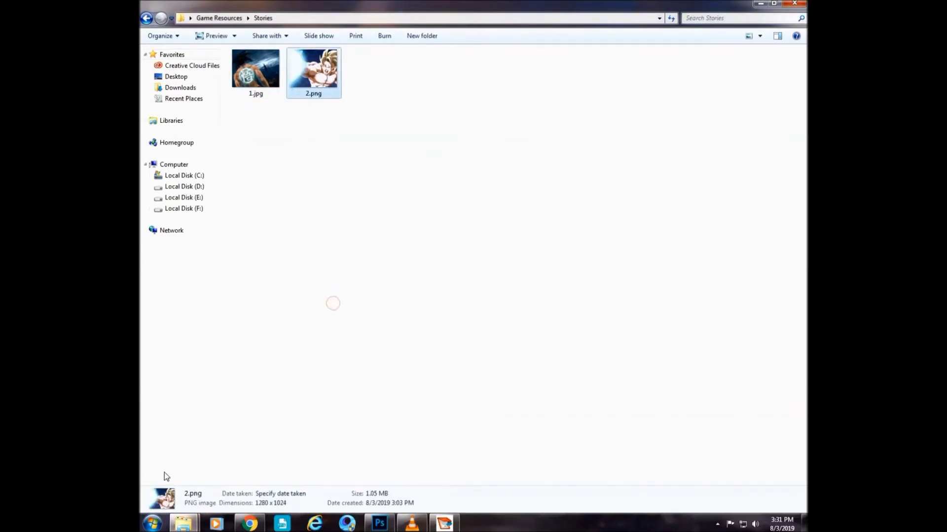
mouse_move(187, 523)
left_click(199, 471)
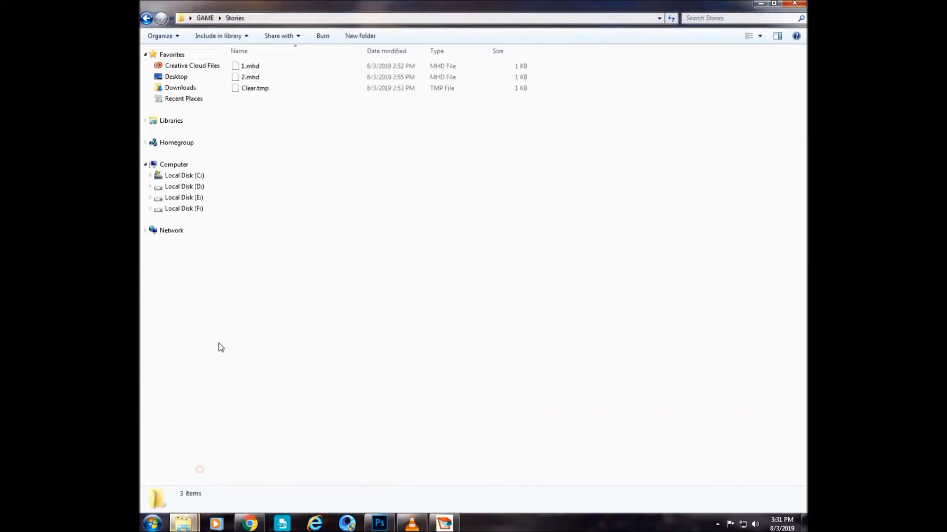
left_click(147, 18)
left_click(266, 86)
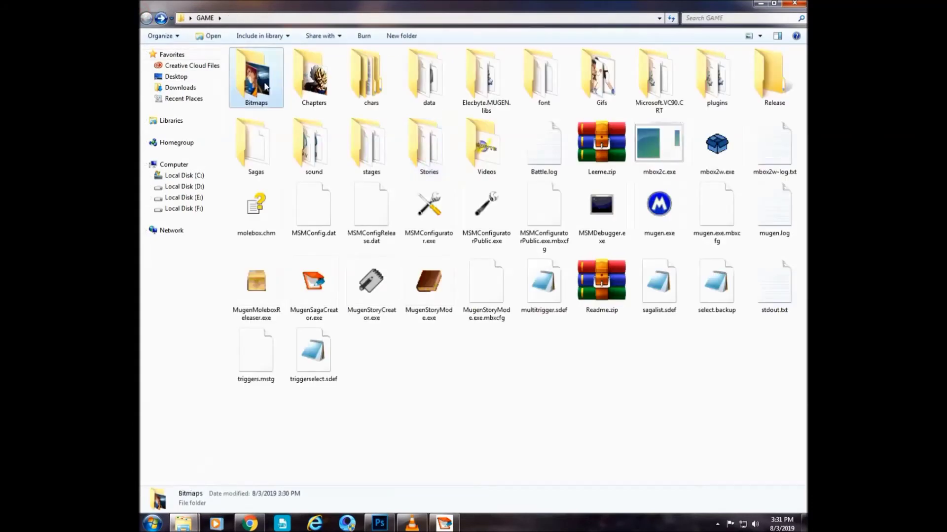
double_click(266, 86)
right_click(357, 279)
left_click(404, 352)
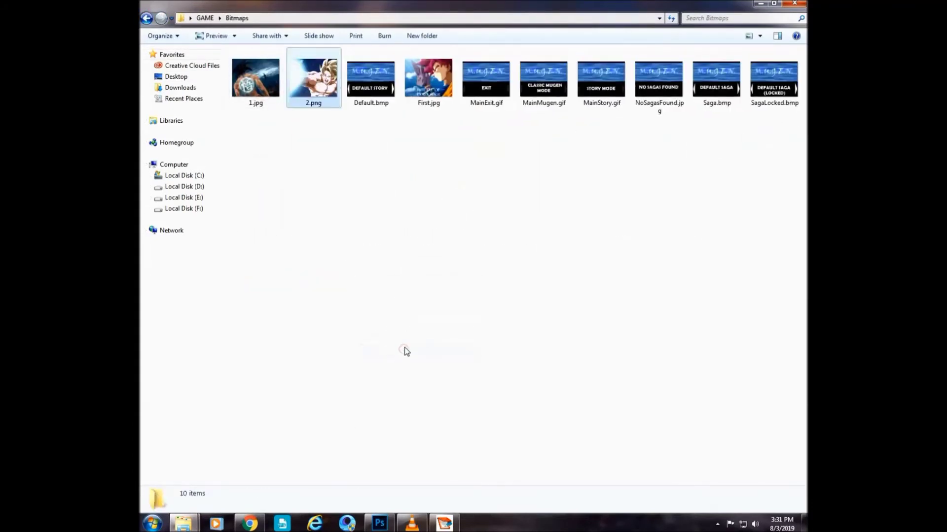
- Copy the full file name of the 2.png picture in the Bitmaps folder without renaming it
right_click(324, 102)
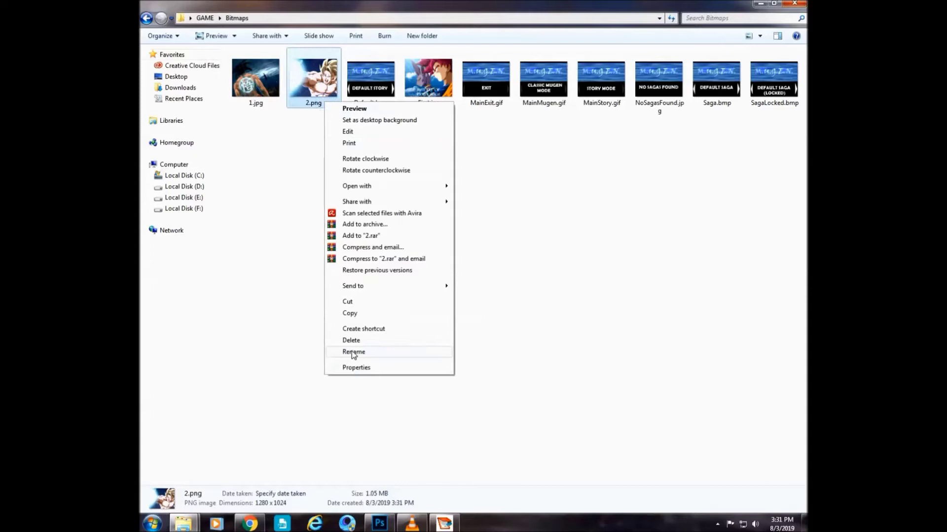
left_click(351, 351)
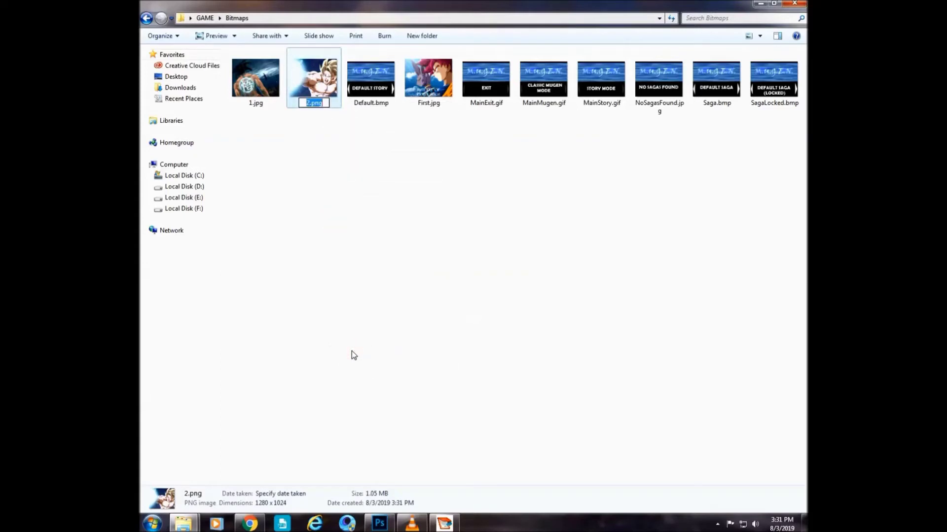
left_click(427, 407)
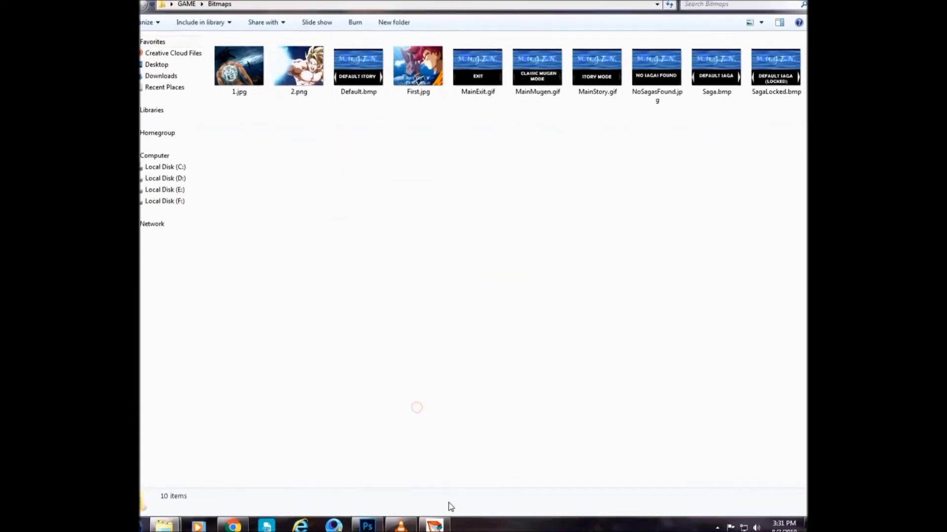
- Switch to the Saga Creator, set the story introduction picture to Bitmaps\2.png and add the second story to the saga
left_click(439, 524)
left_click(418, 315)
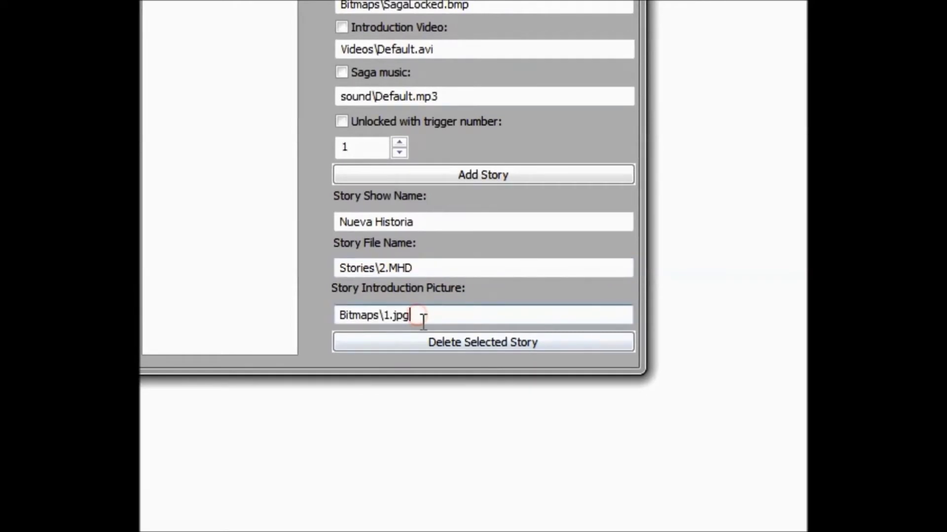
key("BackSpace")
key("BackSpace")
key("BackSpace")
key("BackSpace")
key("BackSpace")
right_click(419, 314)
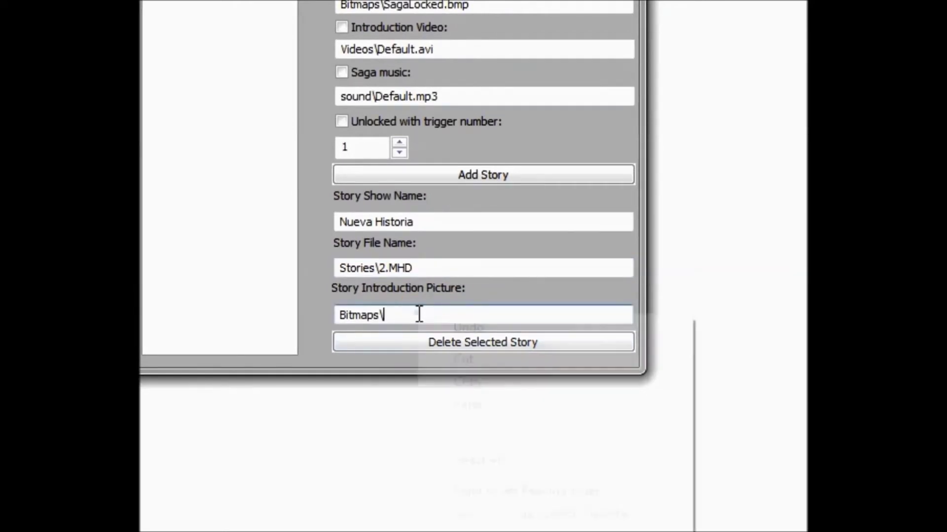
left_click(439, 403)
left_click(454, 181)
left_click(455, 228)
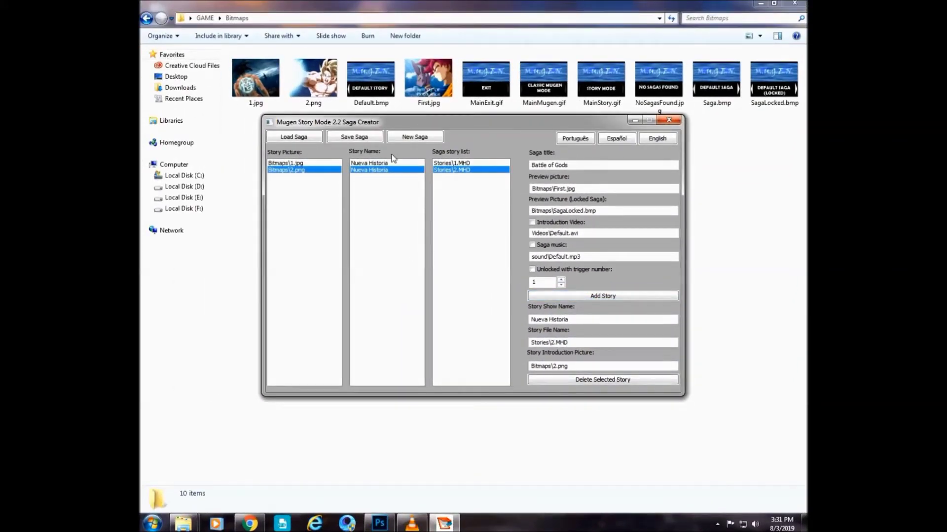
- Save the saga under the file name 1 in the game's Sagas folder and close the Saga Creator
left_click(344, 137)
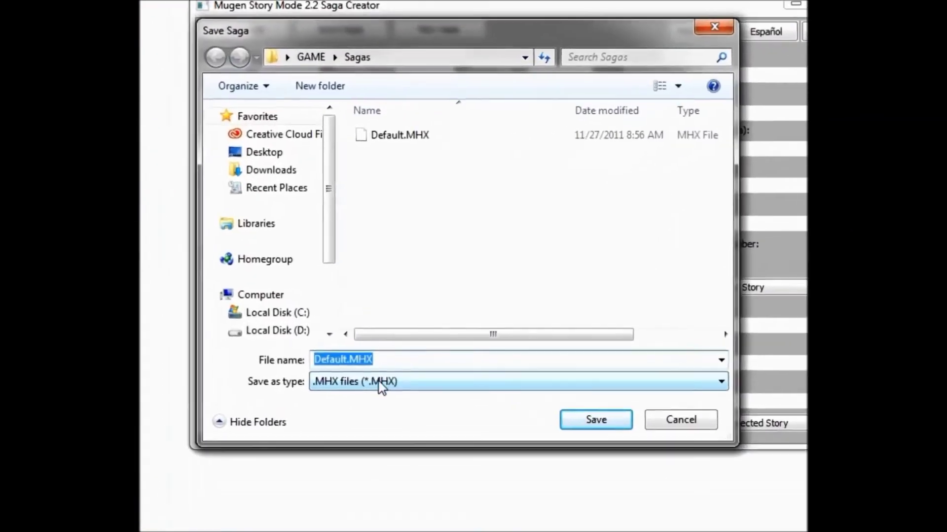
key("BackSpace")
type("1")
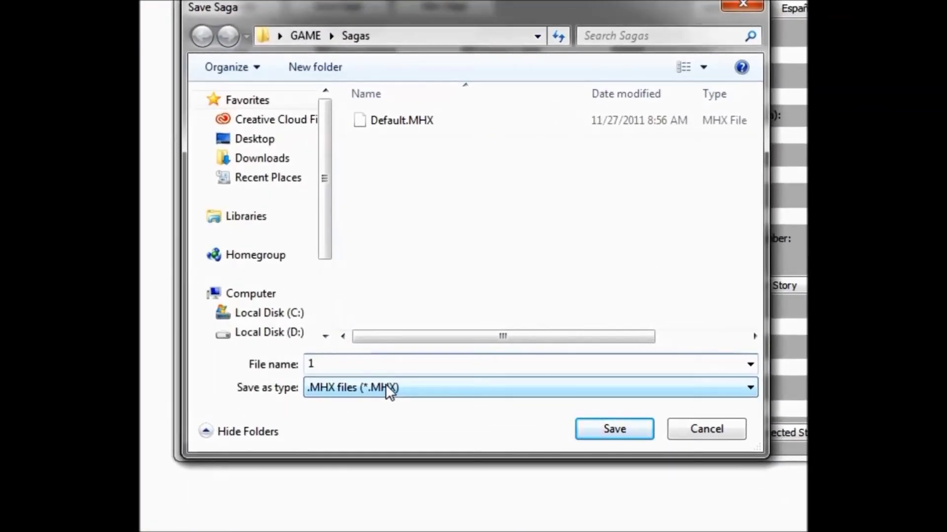
left_click(606, 420)
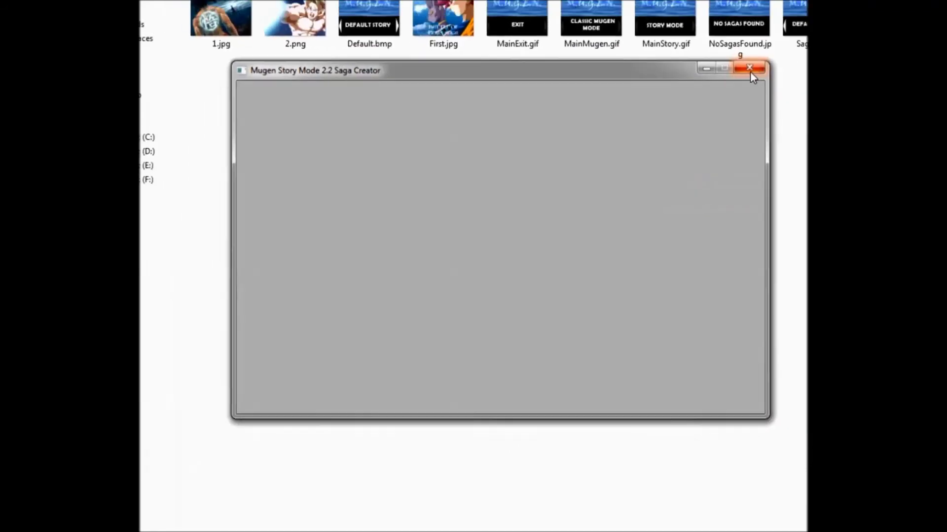
left_click(750, 66)
- Delete the Default.MHX file from the game's Sagas folder
key("BackSpace")
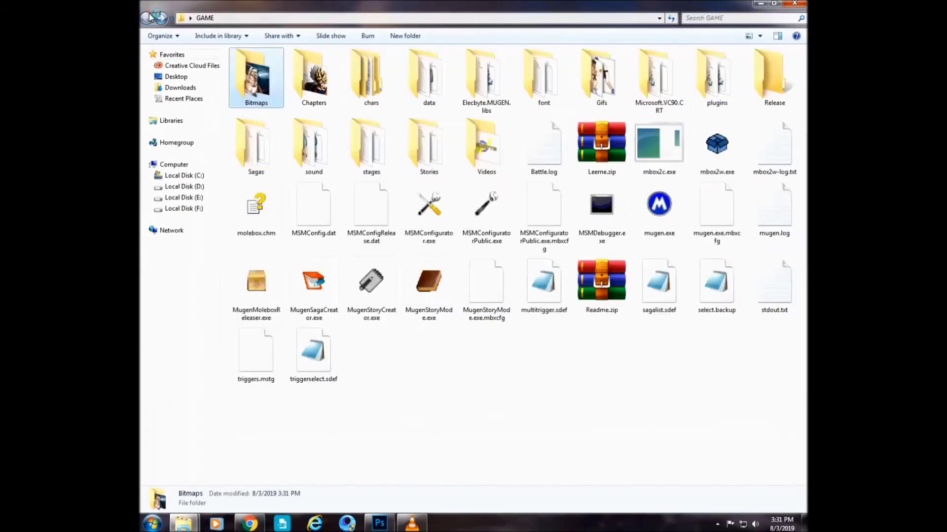
double_click(248, 157)
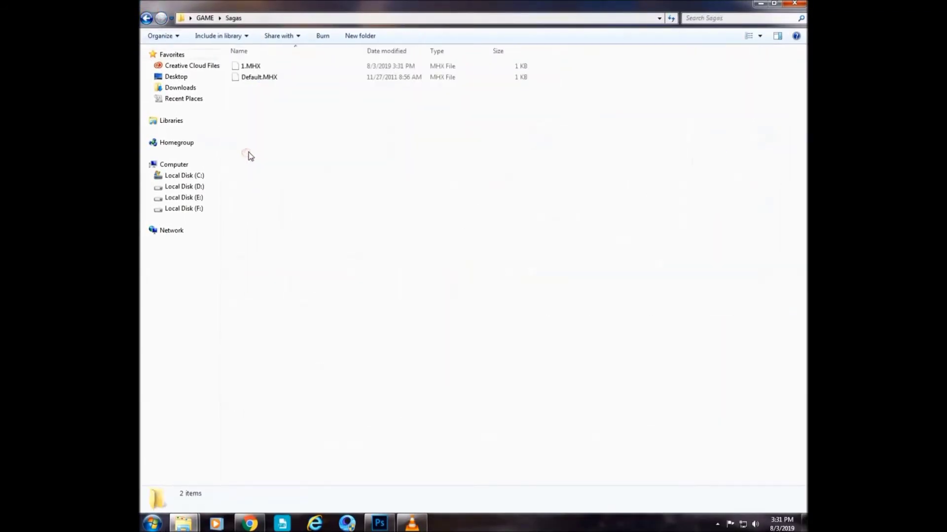
left_click(354, 130)
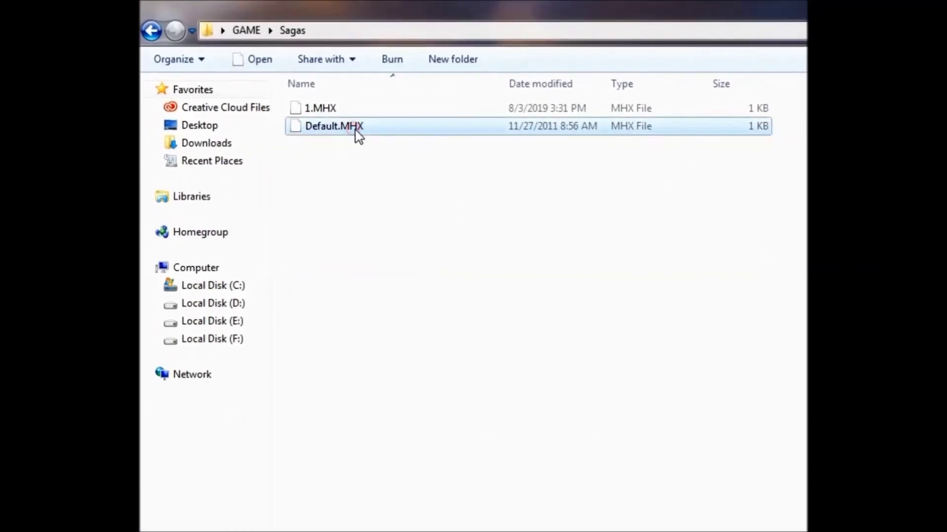
key("Delete")
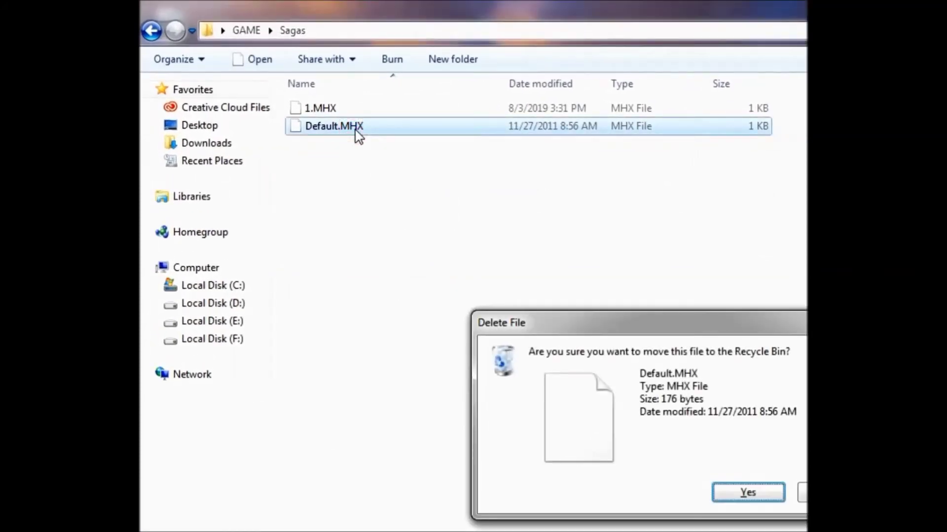
key("Return")
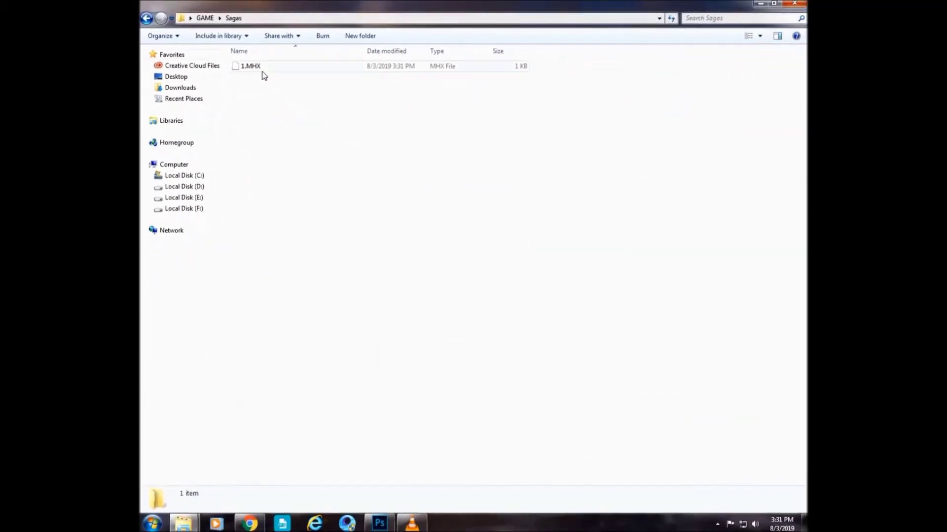
- Copy the full file name of the saga file 1.MHX without renaming it
right_click(262, 72)
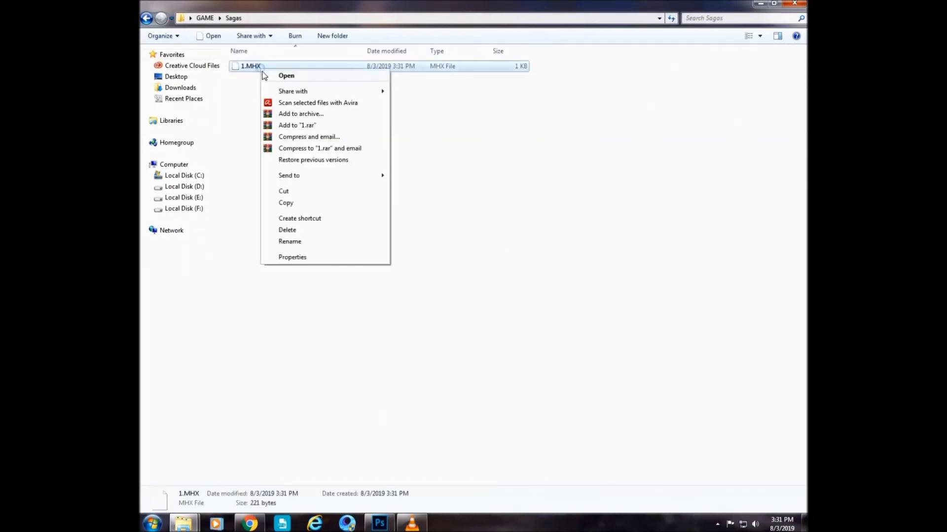
left_click(293, 241)
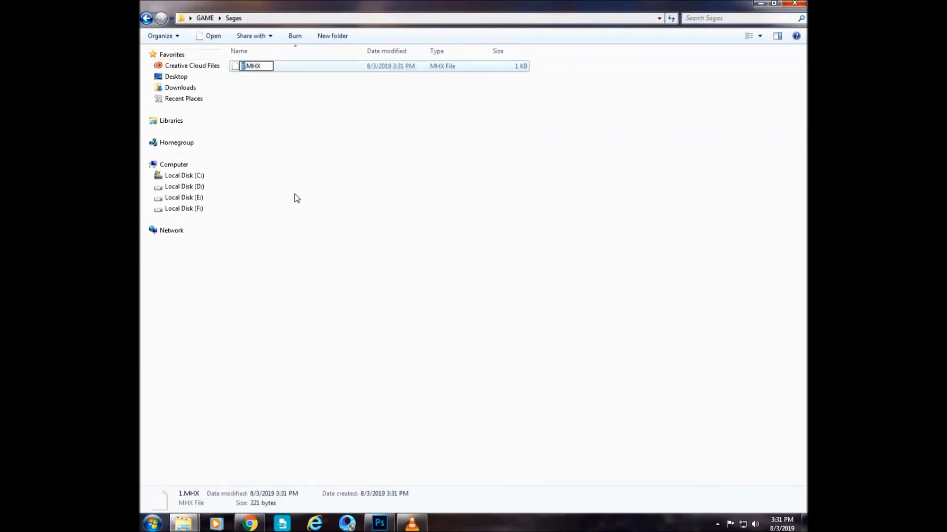
key("ctrl+a")
left_click(291, 164)
- Replace the Default.MHX entry in the GAME folder's sagalist.sdef with 1.MHX, save the file and close it
left_click(146, 18)
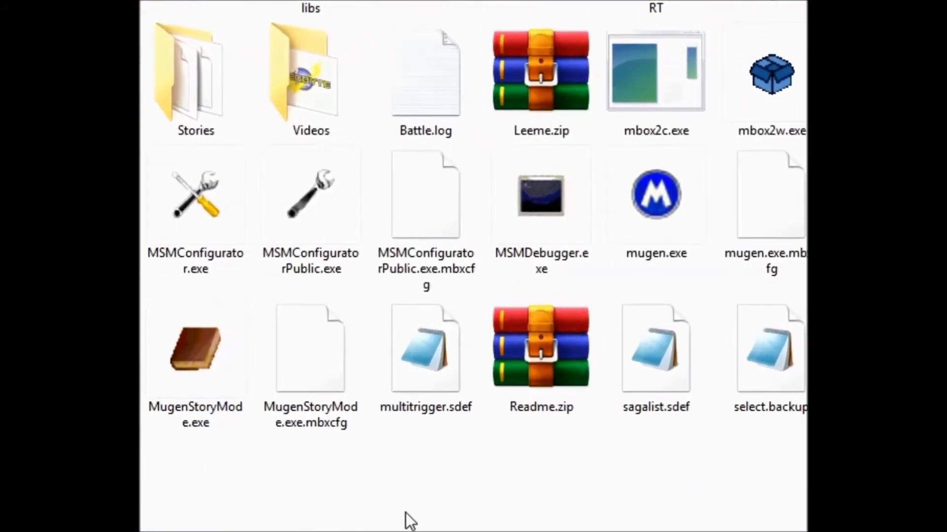
left_click(654, 409)
left_click(653, 409)
double_click(662, 373)
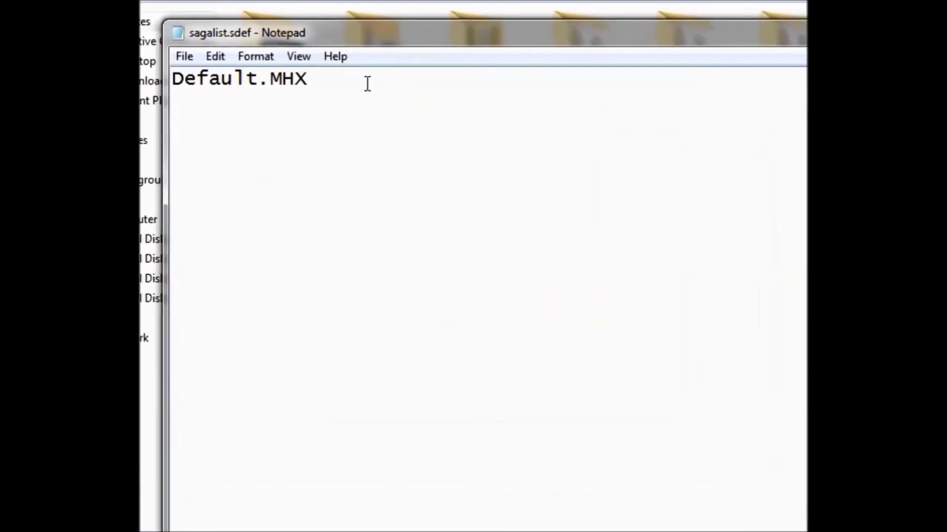
left_click_drag(365, 82, 178, 80)
key("Delete")
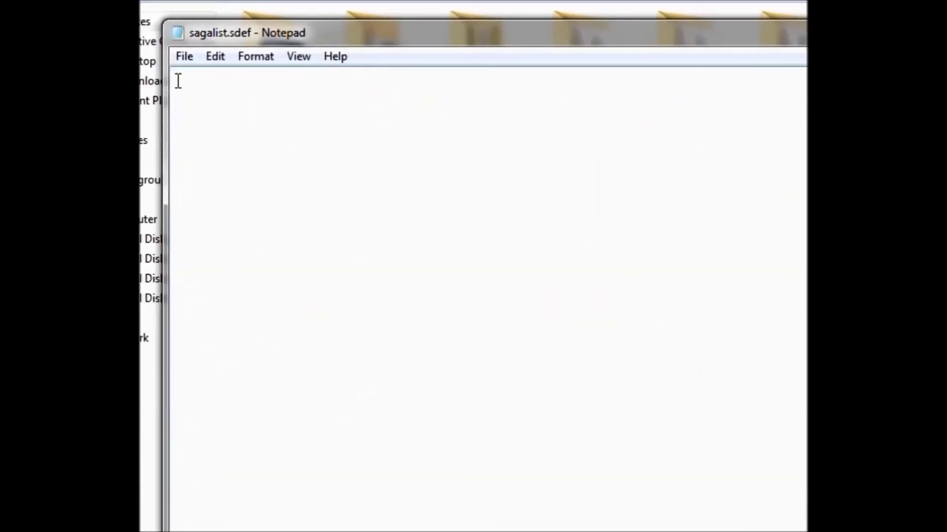
type("1.MHX")
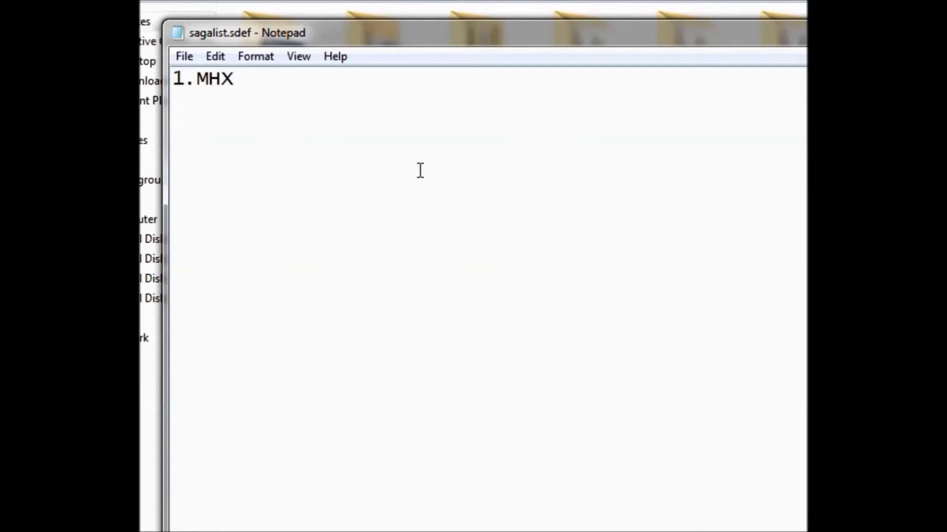
left_click(178, 56)
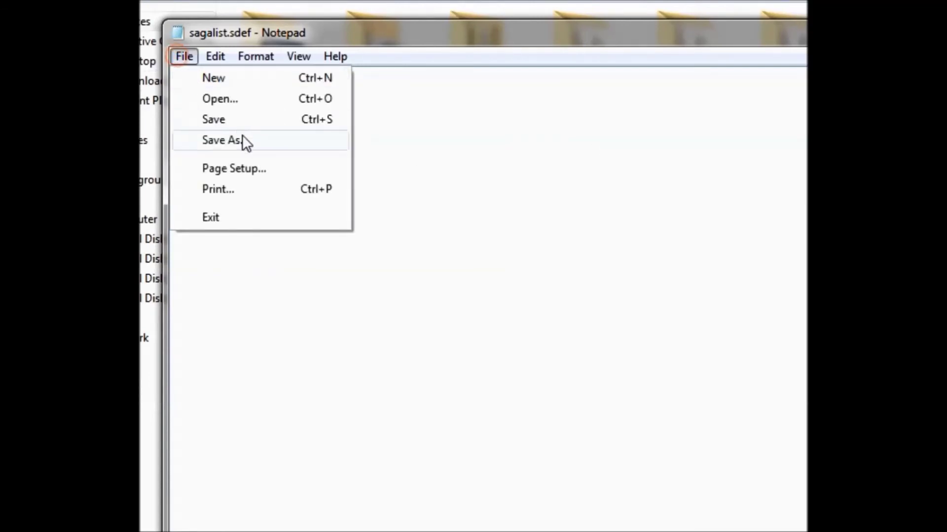
left_click(239, 123)
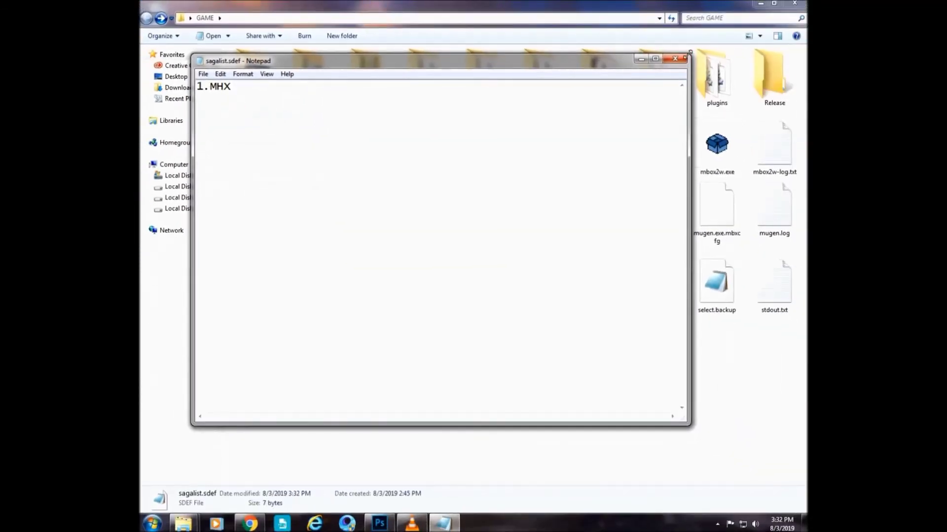
left_click(800, 48)
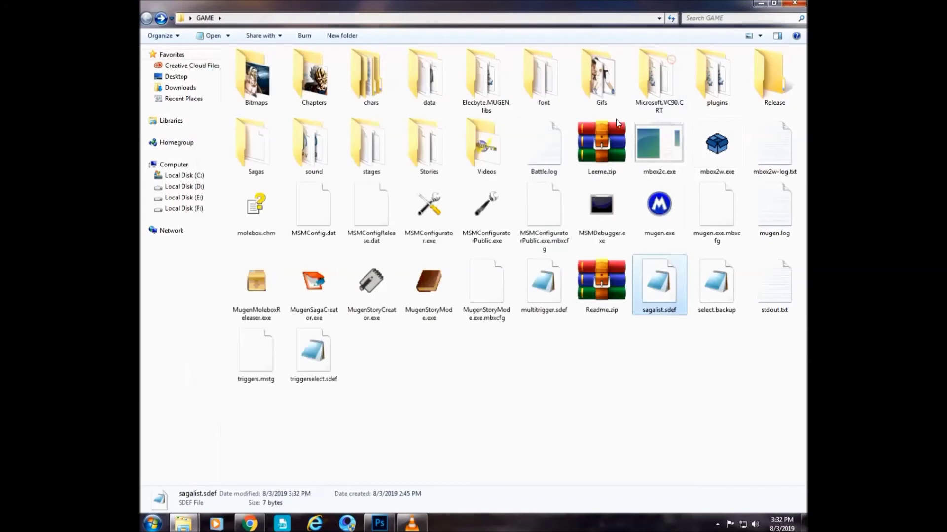
- Launch MugenStoryMode.exe from the GAME folder and enter Story Mode to test the saga
double_click(416, 298)
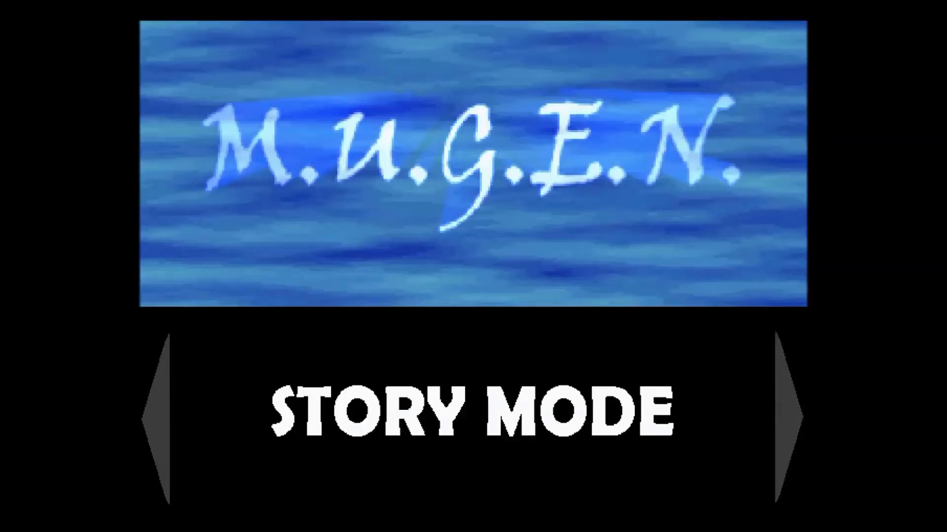
key("Return")
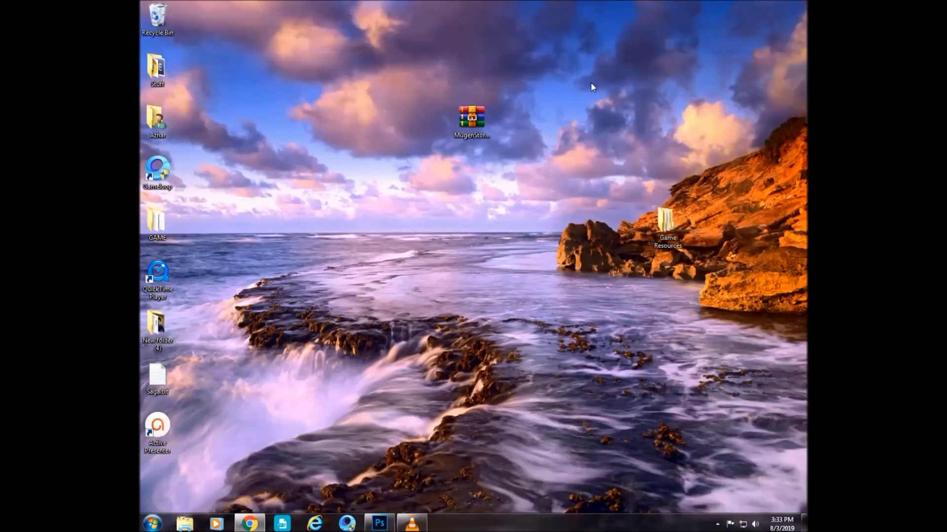
right_click(562, 88)
left_click(597, 123)
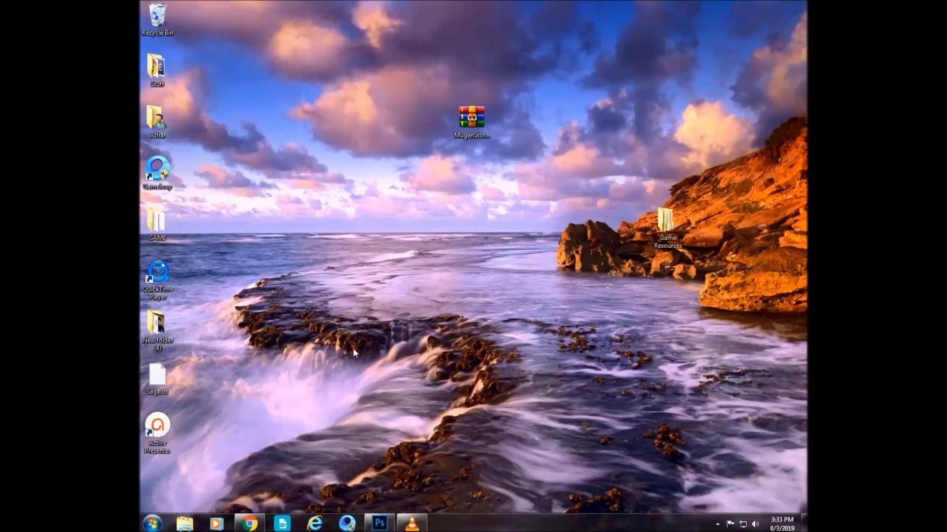